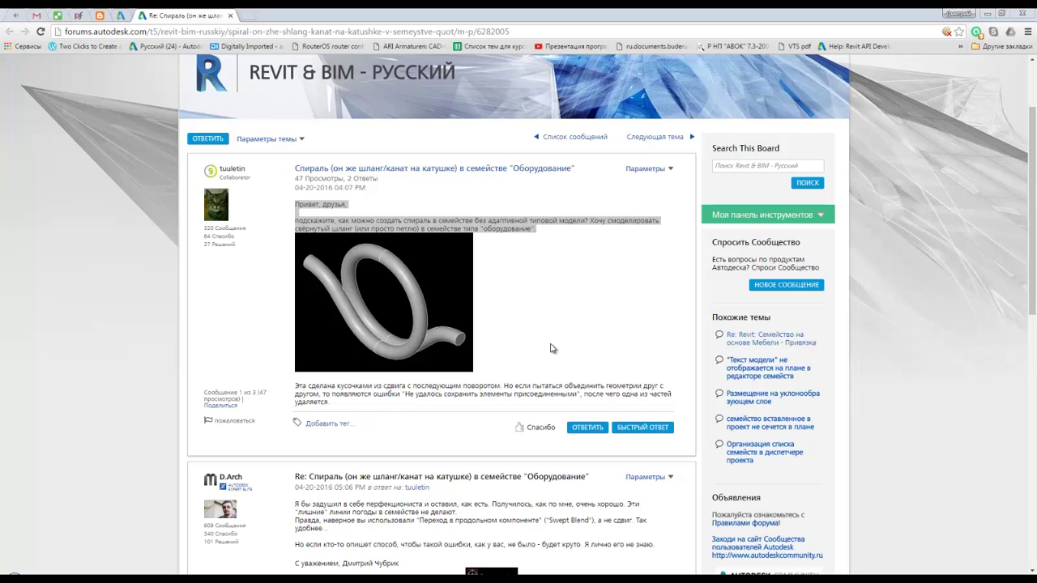
# Leave the coiled-hose forum thread and switch to the open Revit family Семейство1.
pyautogui.click(483, 224)
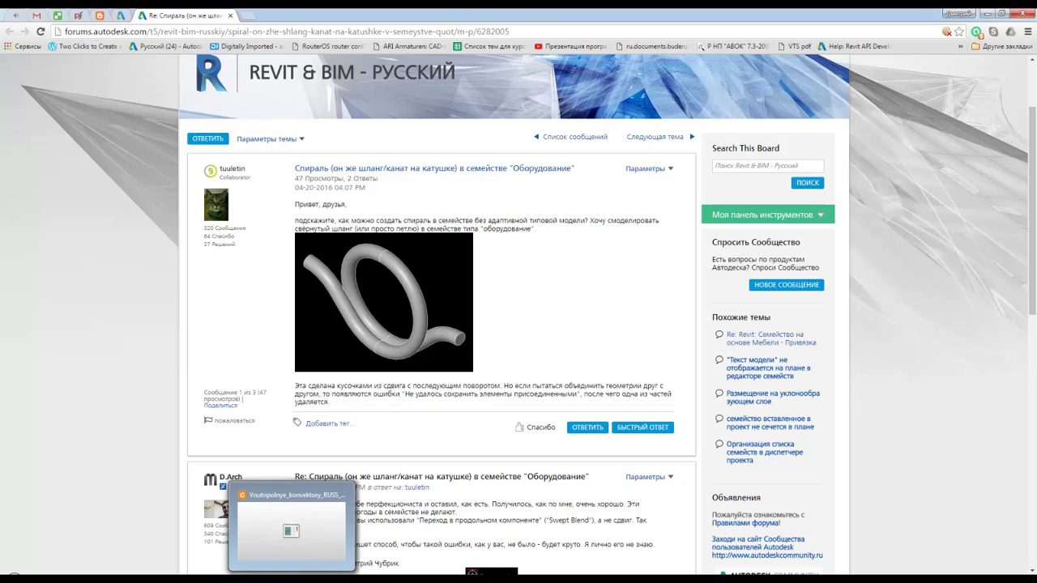
pyautogui.click(317, 573)
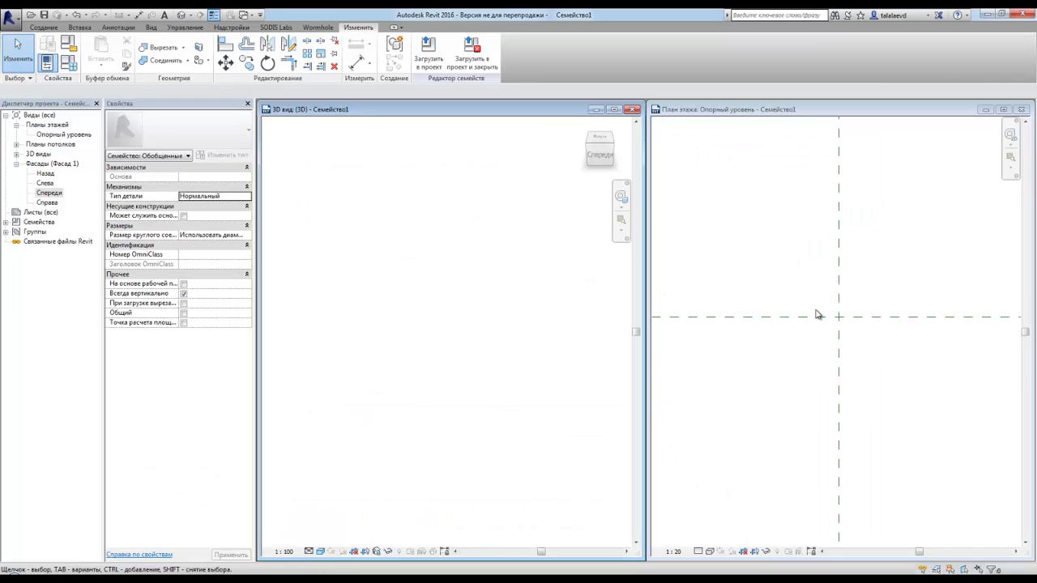
# Draw a vertical reference plane left of centre and a horizontal one above centre.
pyautogui.click(840, 308)
pyautogui.moveTo(859, 329)
pyautogui.mouseDown(button='middle')
pyautogui.moveTo(753, 358)
pyautogui.moveTo(818, 319)
pyautogui.mouseUp(button='middle')
pyautogui.click(44, 28)
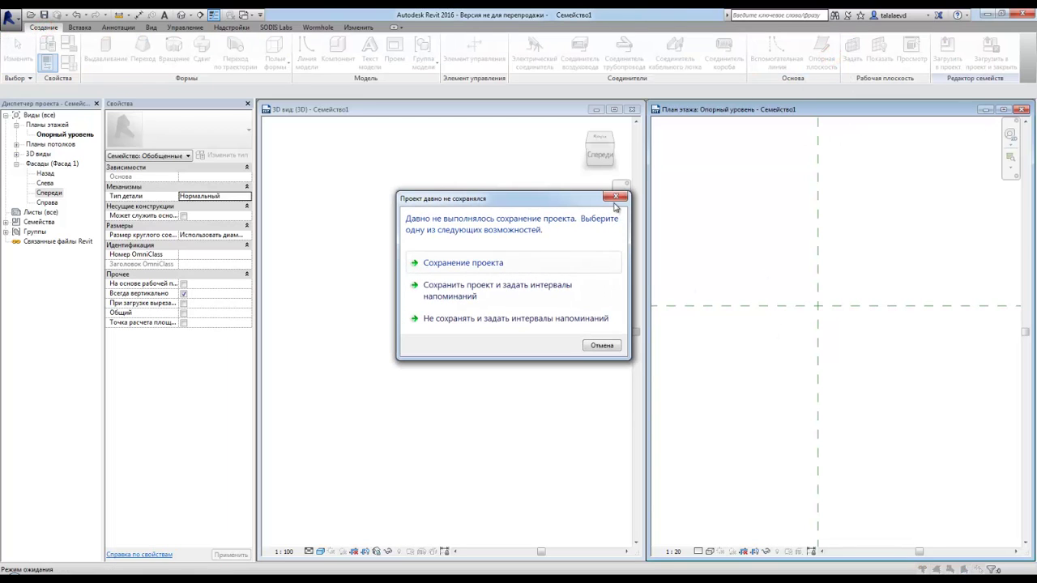
pyautogui.click(614, 198)
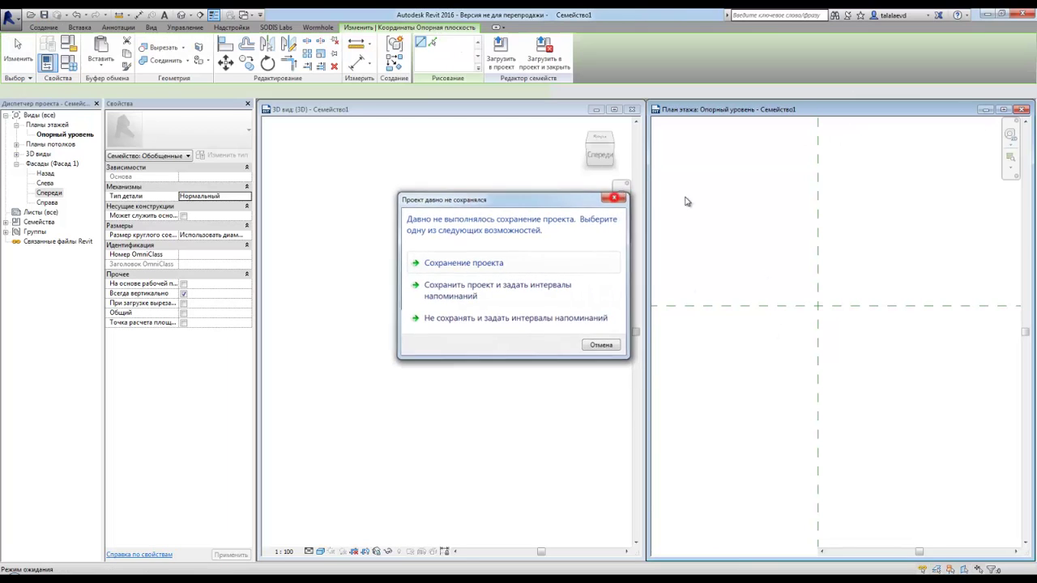
pyautogui.click(786, 252)
pyautogui.click(785, 367)
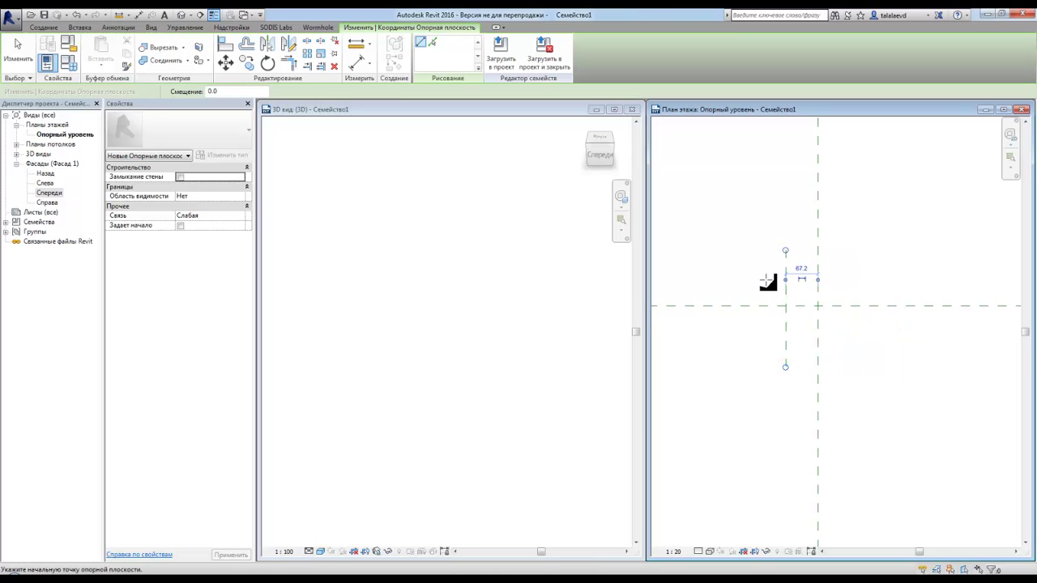
pyautogui.click(767, 279)
pyautogui.click(849, 280)
pyautogui.press('Escape')
pyautogui.press('Escape')
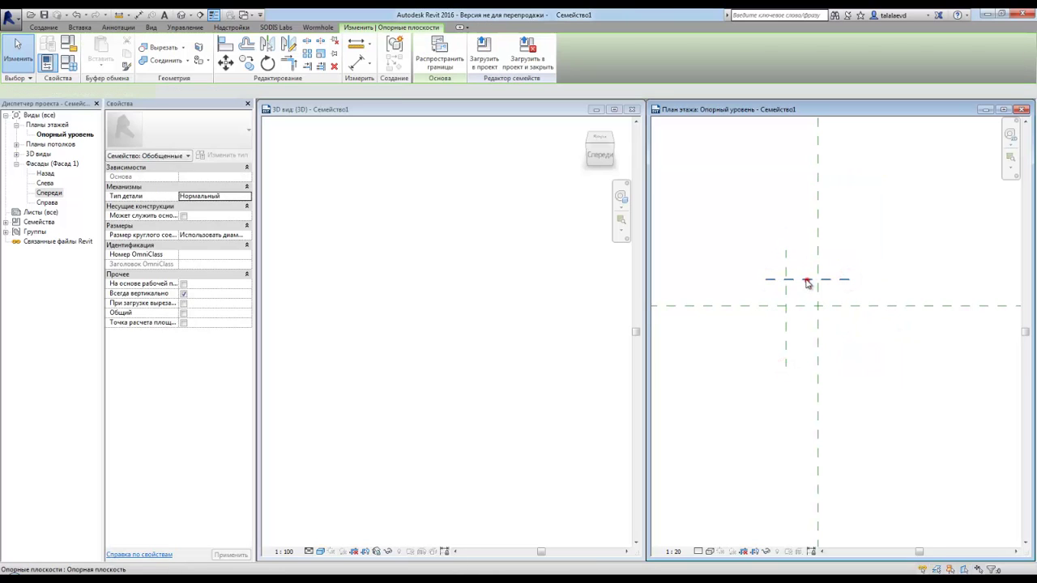
# Mirror-copy the horizontal plane below centre and the vertical plane right of centre.
pyautogui.click(807, 280)
pyautogui.press('m')
pyautogui.press('m')
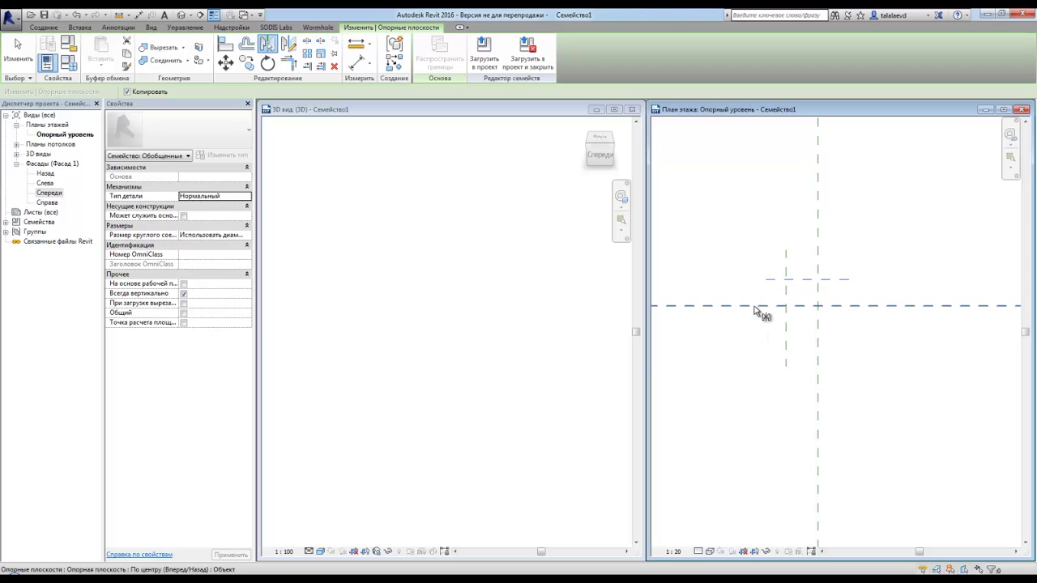
pyautogui.click(754, 306)
pyautogui.click(786, 290)
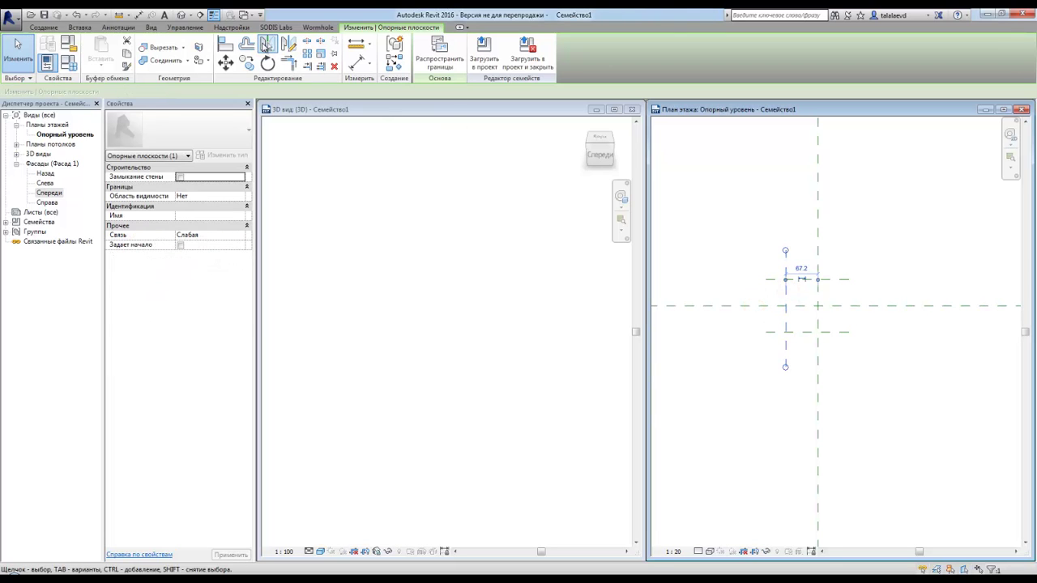
pyautogui.click(263, 46)
pyautogui.click(818, 247)
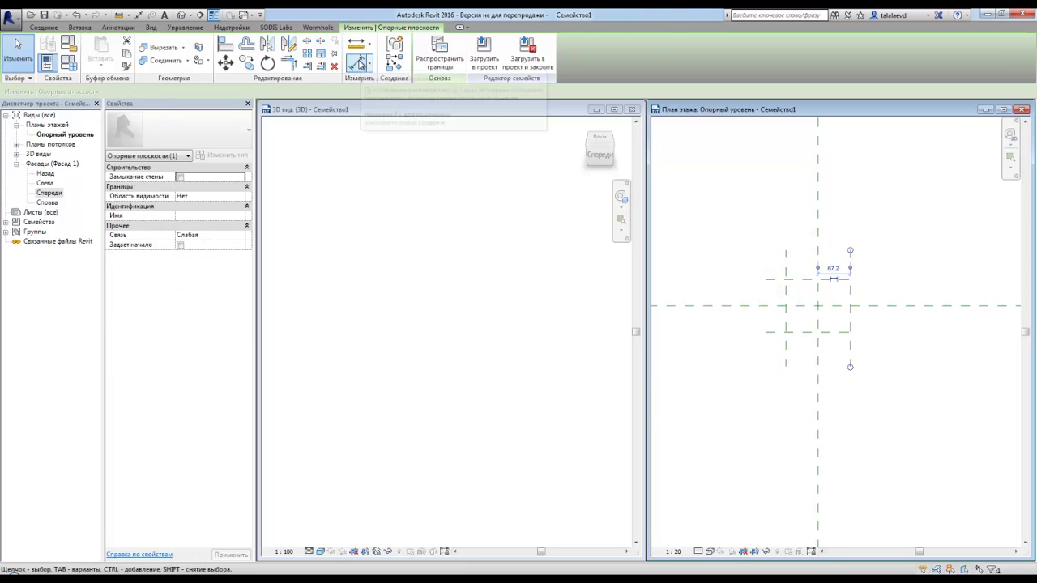
pyautogui.click(359, 63)
pyautogui.click(786, 262)
# Add chained 67/67 dimensions across the vertical planes and 55/55 across the horizontal planes.
pyautogui.click(818, 257)
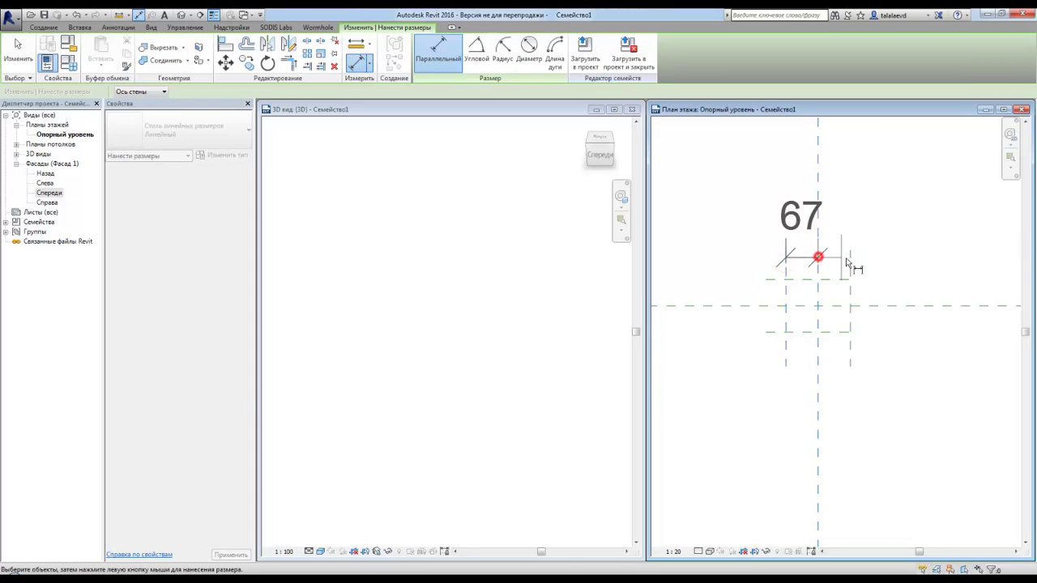
pyautogui.click(851, 266)
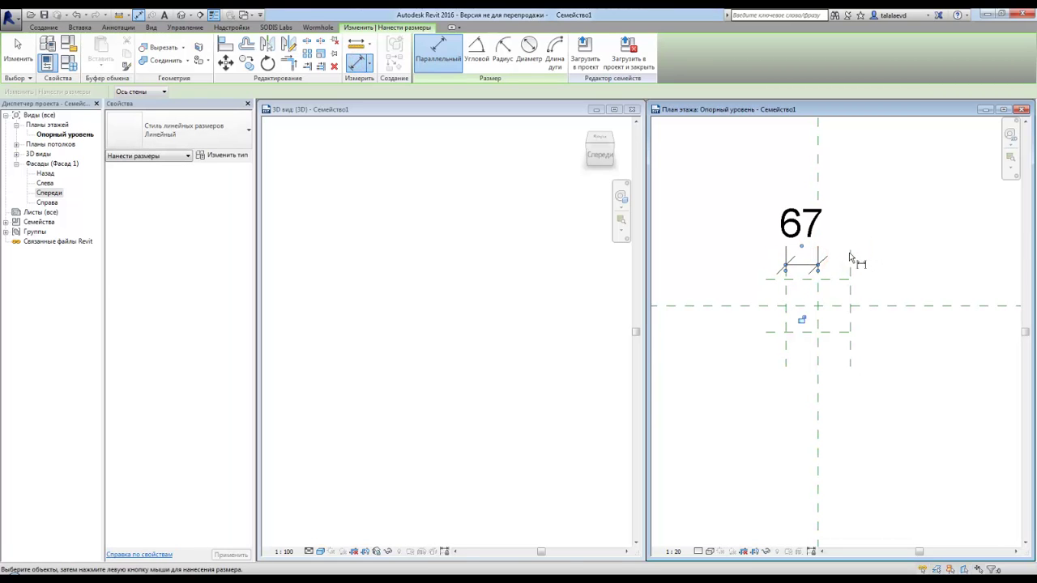
pyautogui.click(850, 257)
pyautogui.click(818, 261)
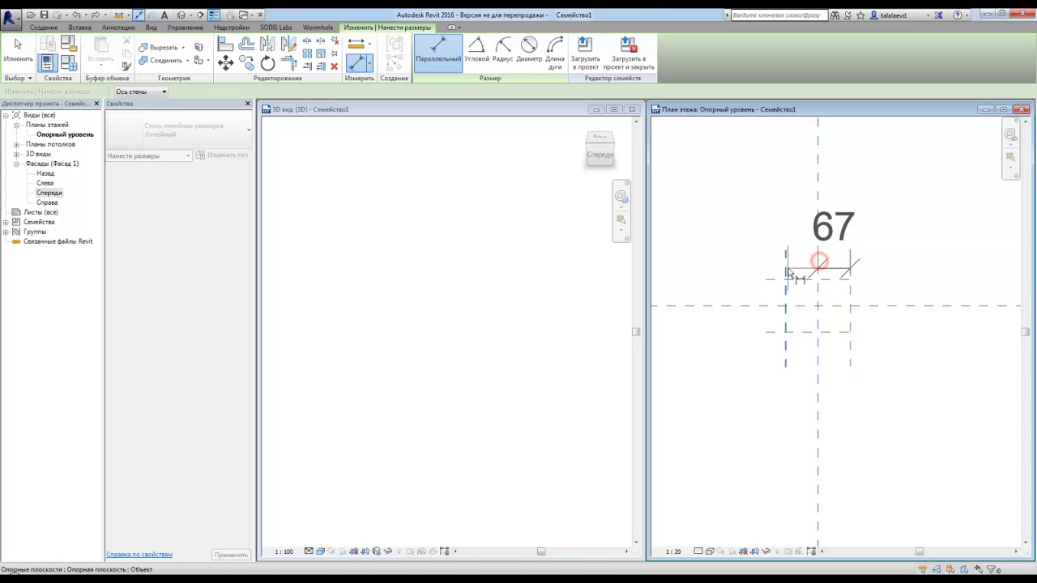
pyautogui.click(747, 190)
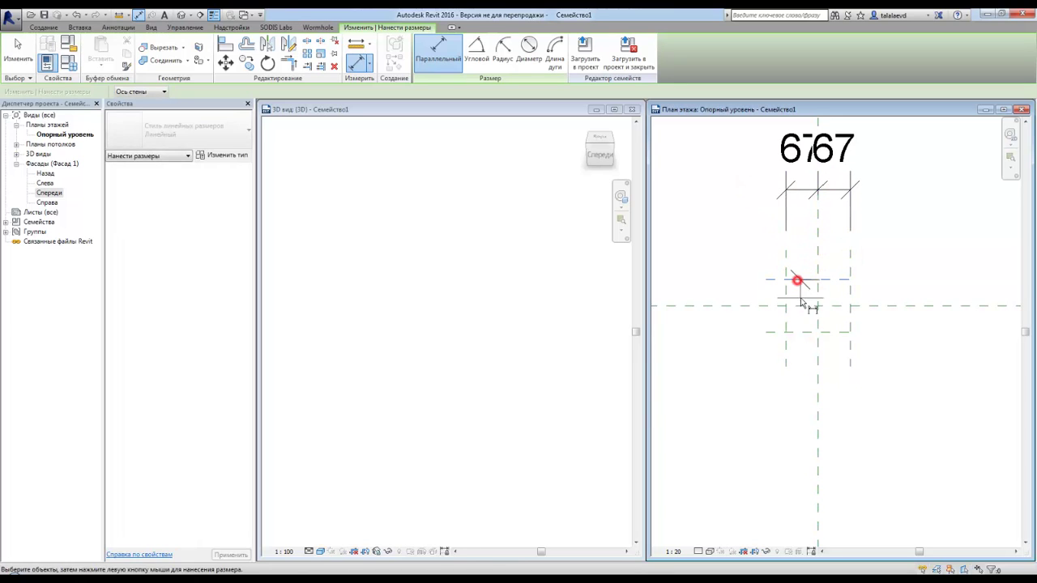
pyautogui.click(802, 305)
pyautogui.click(800, 332)
pyautogui.click(730, 365)
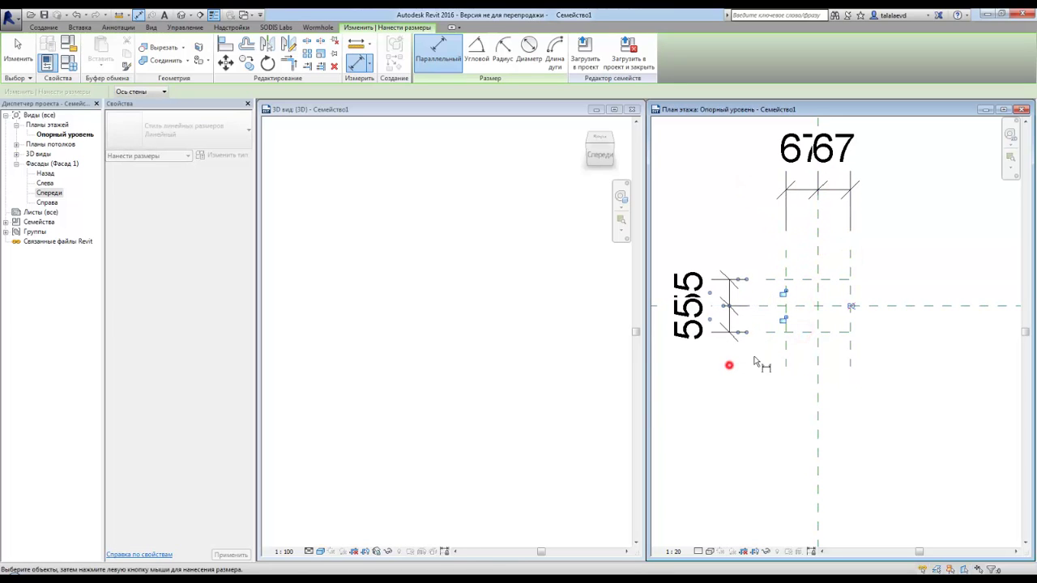
# Add overall dimensions of 110 vertically and 134 horizontally across the outer planes.
pyautogui.click(799, 280)
pyautogui.click(800, 331)
pyautogui.scroll(-2, 790, 338)
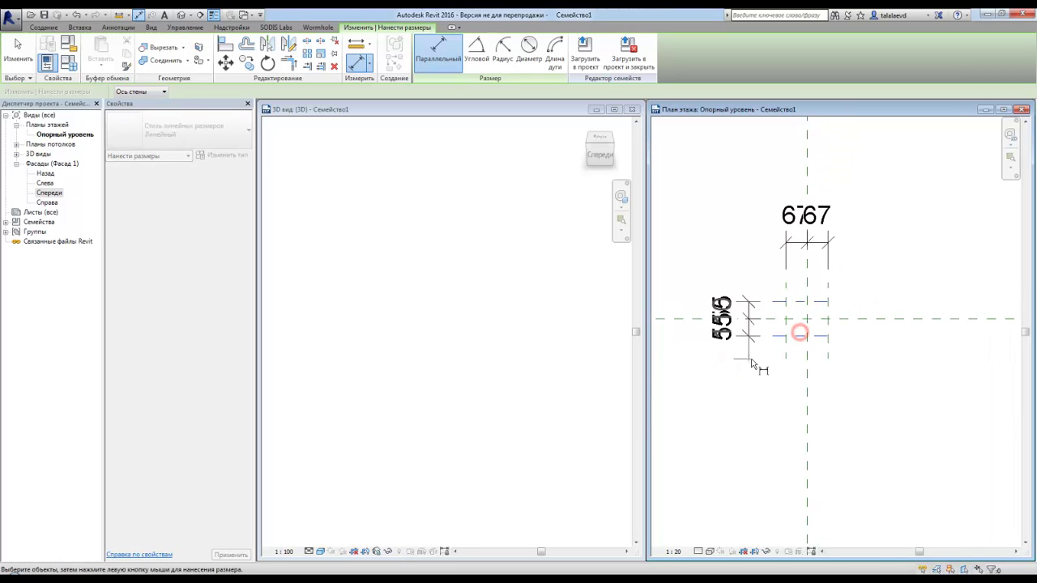
pyautogui.click(784, 284)
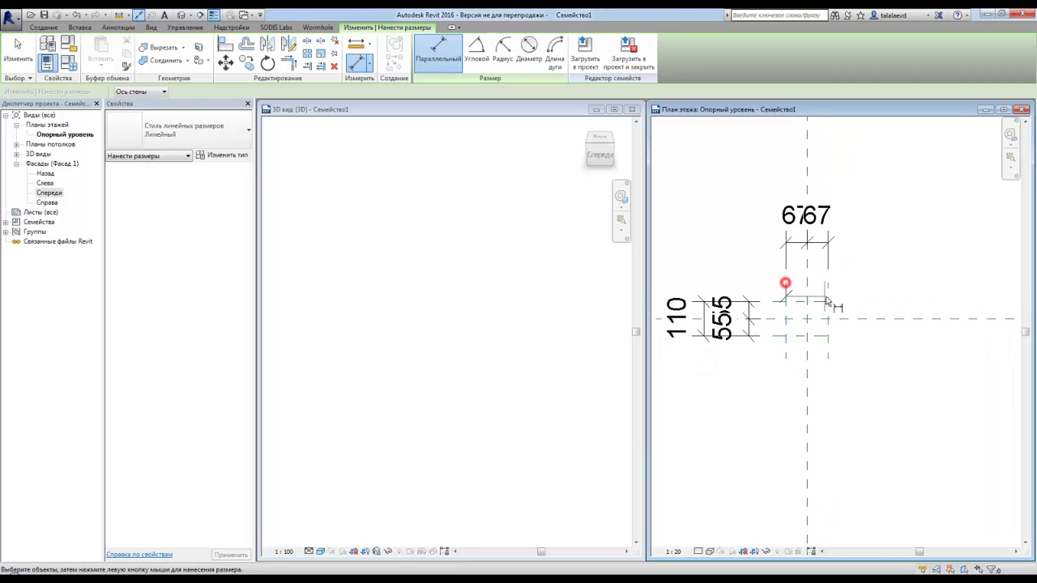
pyautogui.click(830, 297)
pyautogui.click(851, 186)
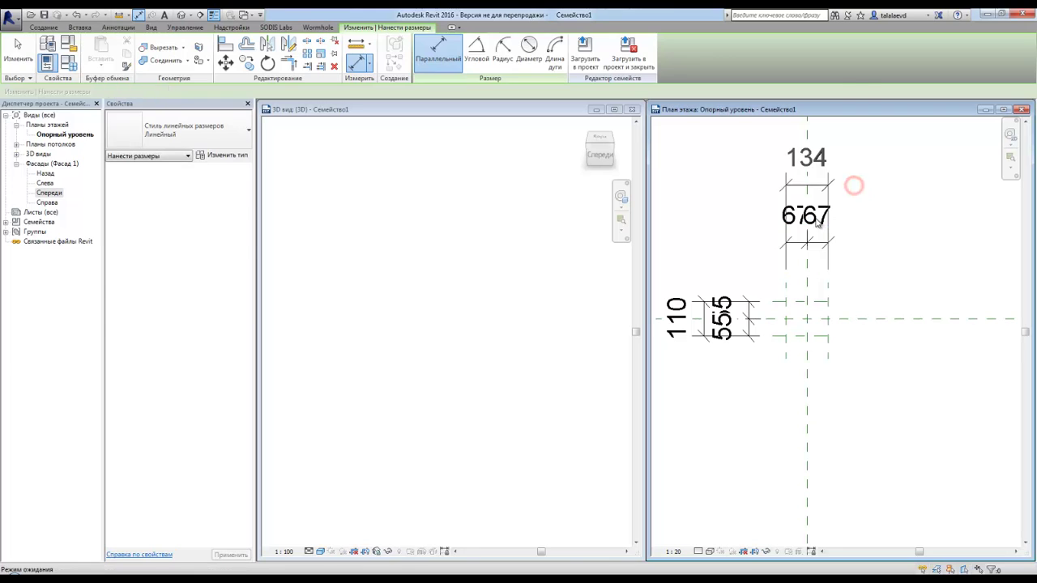
pyautogui.press('Escape')
pyautogui.click(813, 264)
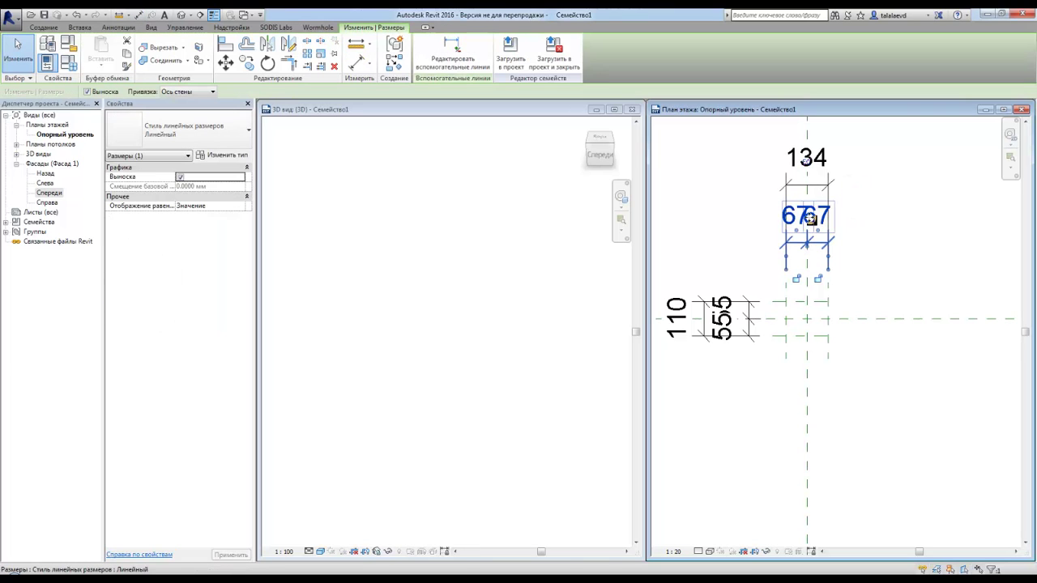
# Set both the 67/67 and 55/55 chained dimensions to EQ.
pyautogui.click(806, 162)
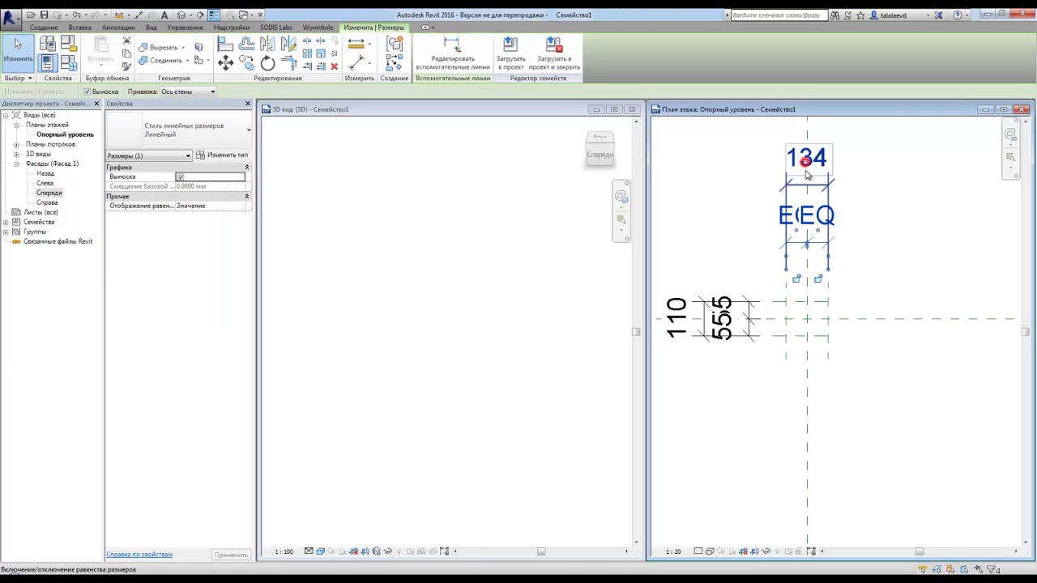
pyautogui.click(729, 324)
pyautogui.click(829, 320)
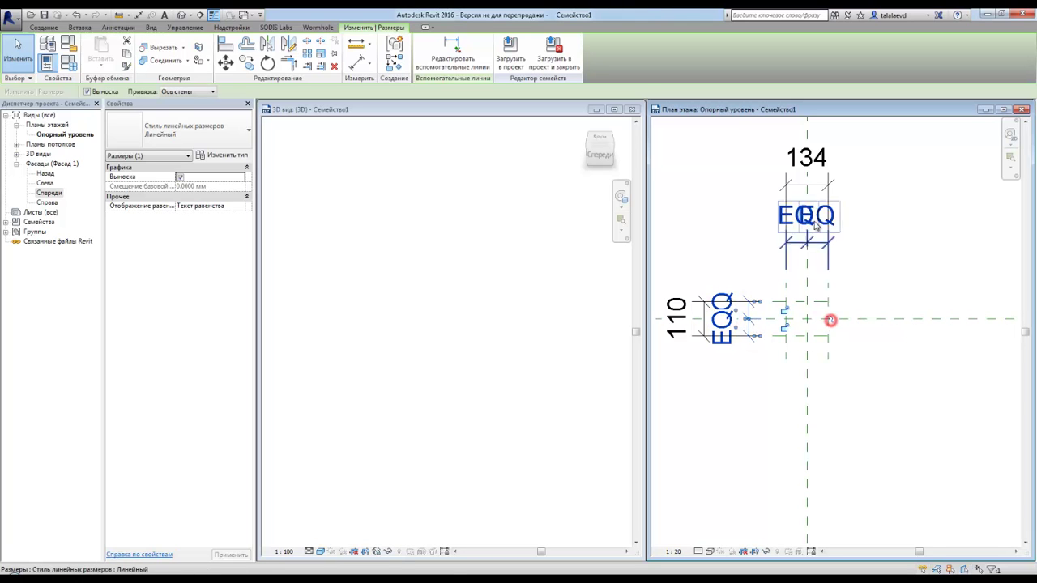
# Label both overall dimensions with parameter A, making them 119.
pyautogui.click(806, 162)
pyautogui.keyDown('ctrl'); pyautogui.click(677, 310); pyautogui.keyUp('ctrl')
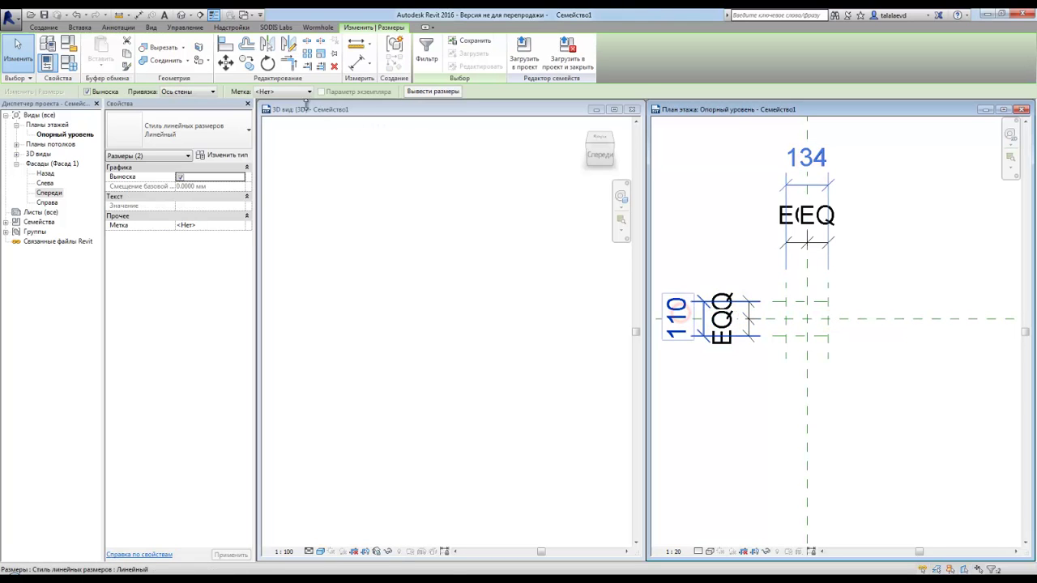
pyautogui.click(295, 92)
pyautogui.click(301, 111)
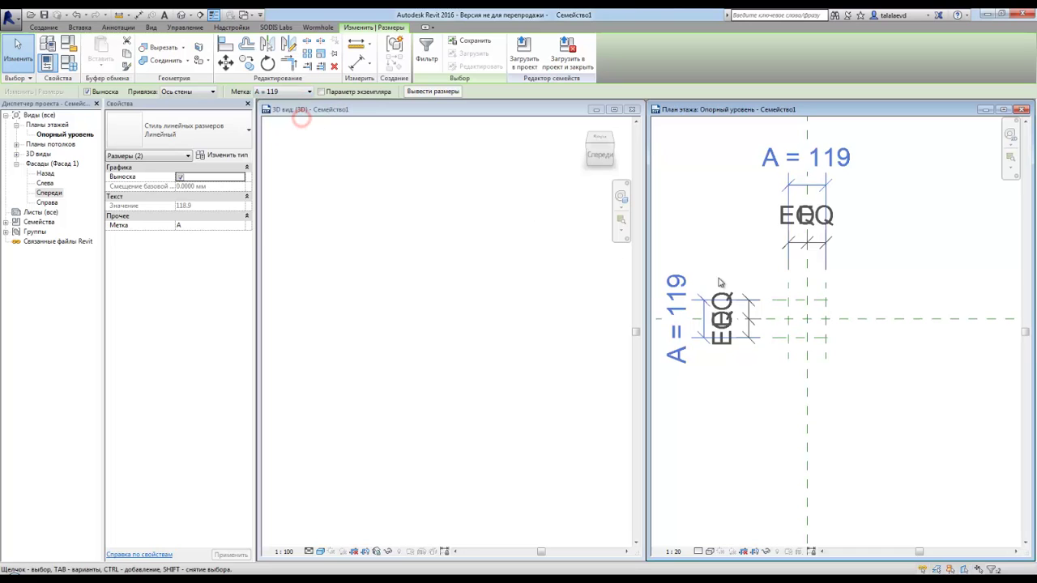
pyautogui.click(878, 282)
# Set the plan view scale to 1:10 and move the vertical A dimension left of the planes.
pyautogui.scroll(-2, 877, 282)
pyautogui.click(749, 308)
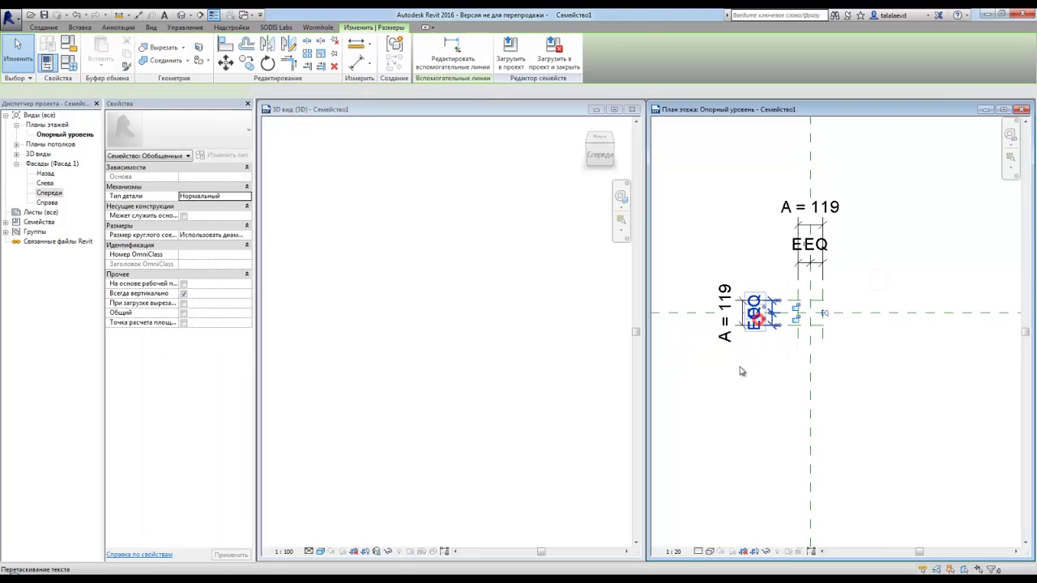
pyautogui.click(673, 552)
pyautogui.click(679, 433)
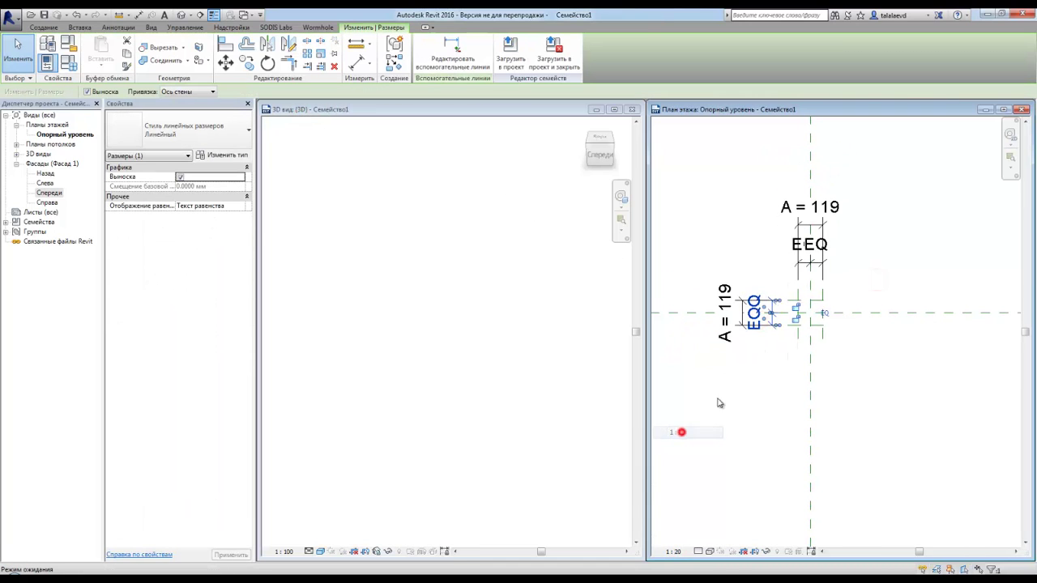
pyautogui.click(683, 430)
pyautogui.click(774, 313)
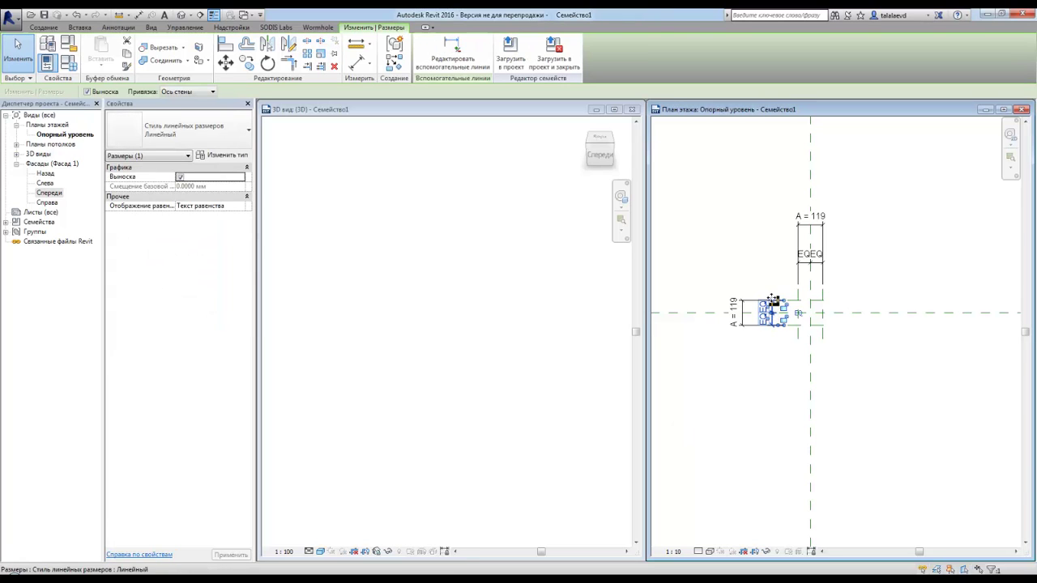
# Mirror-copy the short left reference plane about the central vertical plane, 42.7 beyond the square.
pyautogui.click(872, 346)
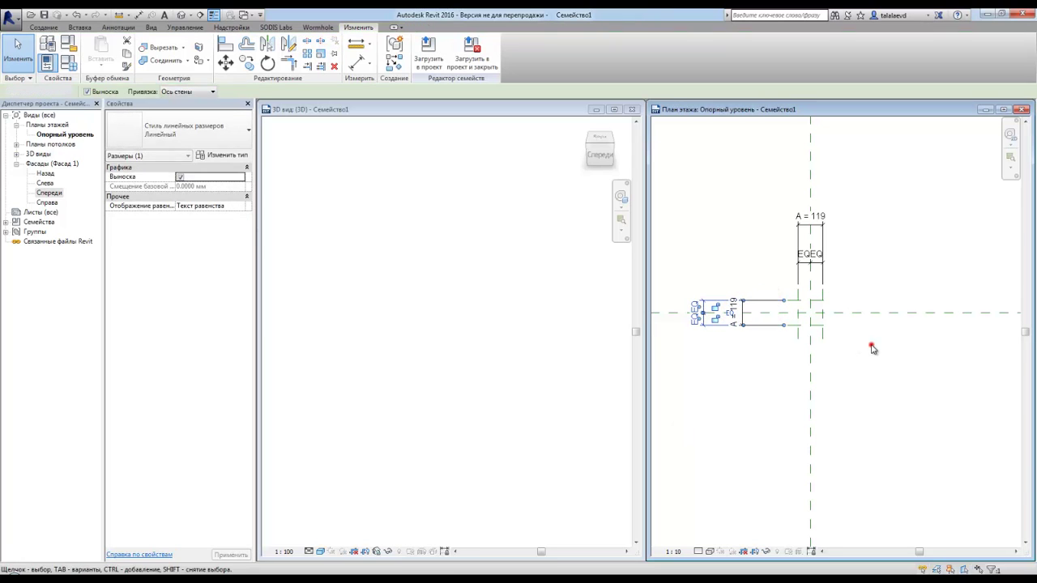
pyautogui.scroll(2, 815, 307)
pyautogui.scroll(1, 814, 308)
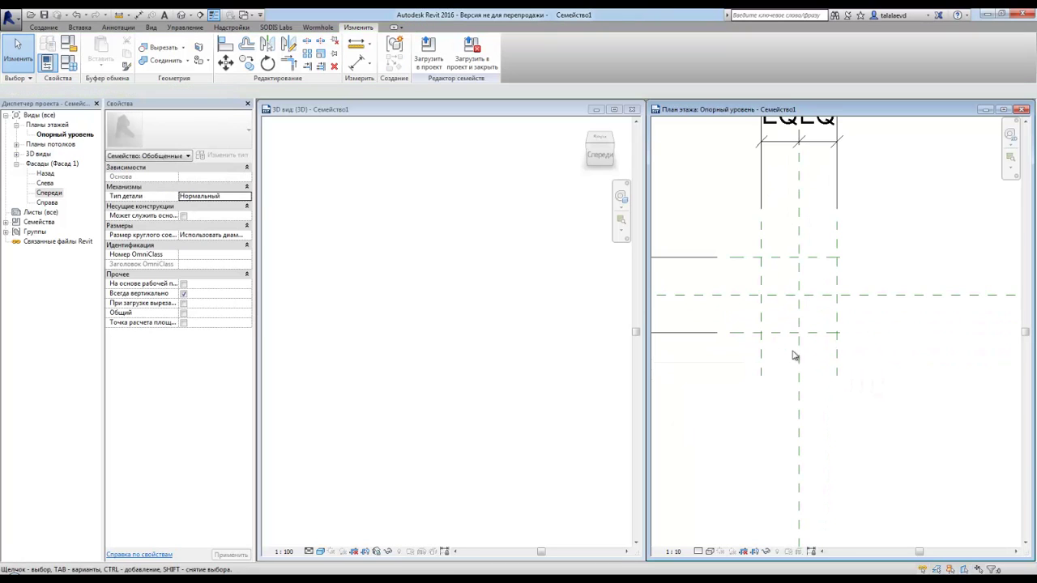
pyautogui.click(44, 26)
pyautogui.click(815, 60)
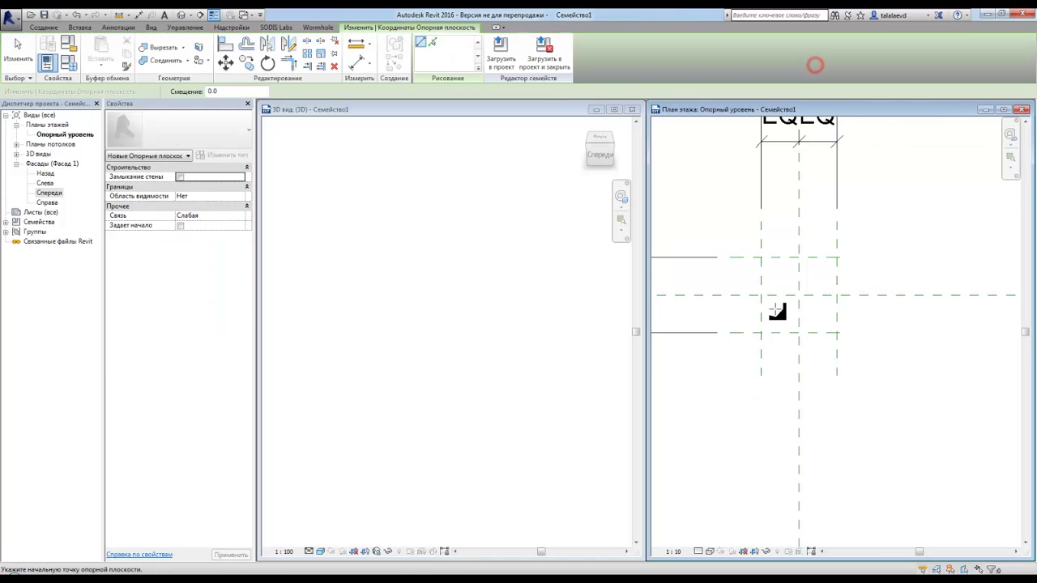
pyautogui.scroll(2, 778, 310)
pyautogui.scroll(-2, 697, 278)
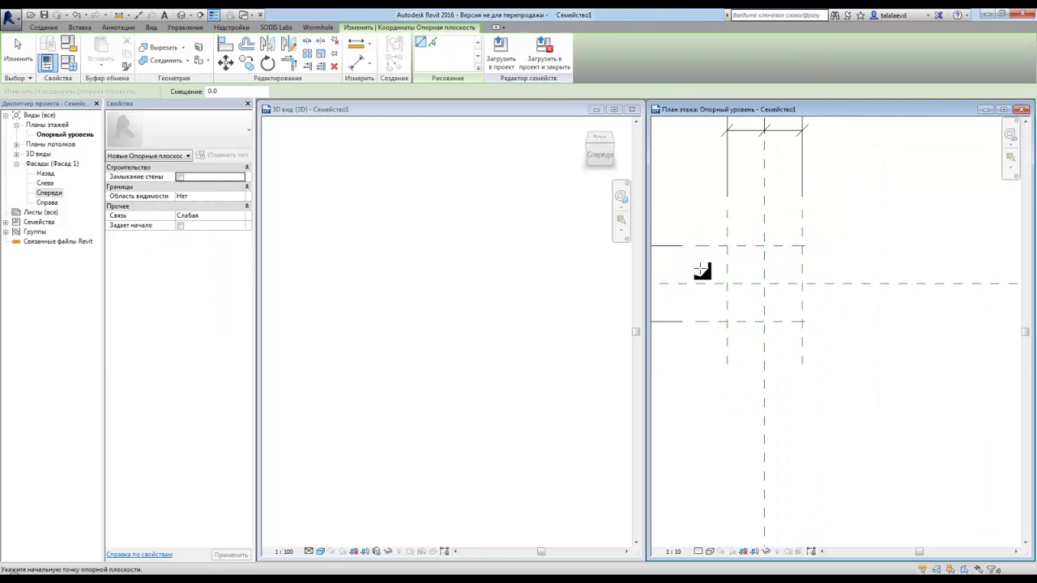
pyautogui.click(699, 271)
pyautogui.press('Escape')
pyautogui.press('Escape')
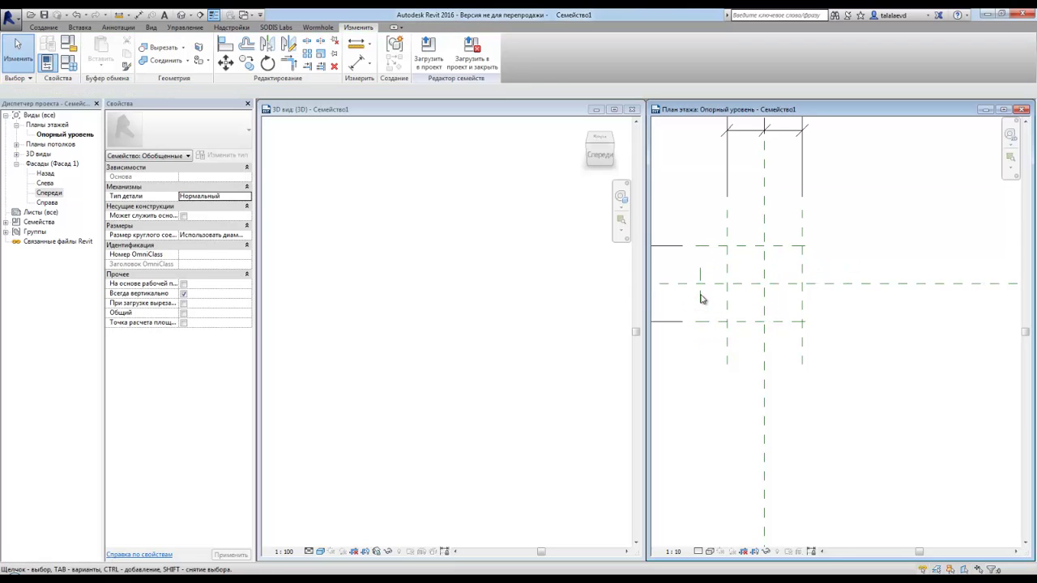
pyautogui.click(701, 299)
pyautogui.click(267, 43)
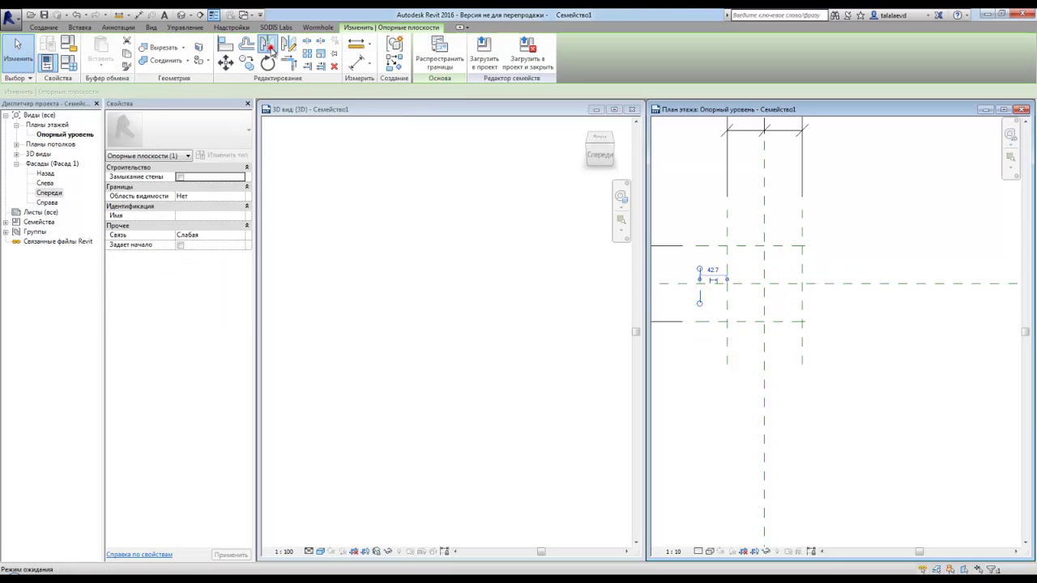
pyautogui.click(766, 311)
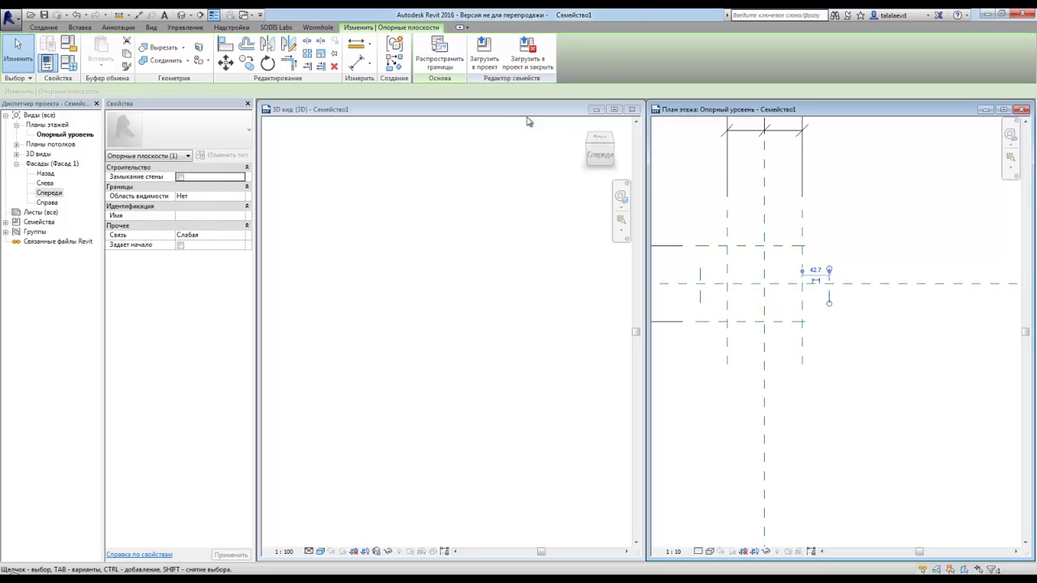
pyautogui.click(358, 65)
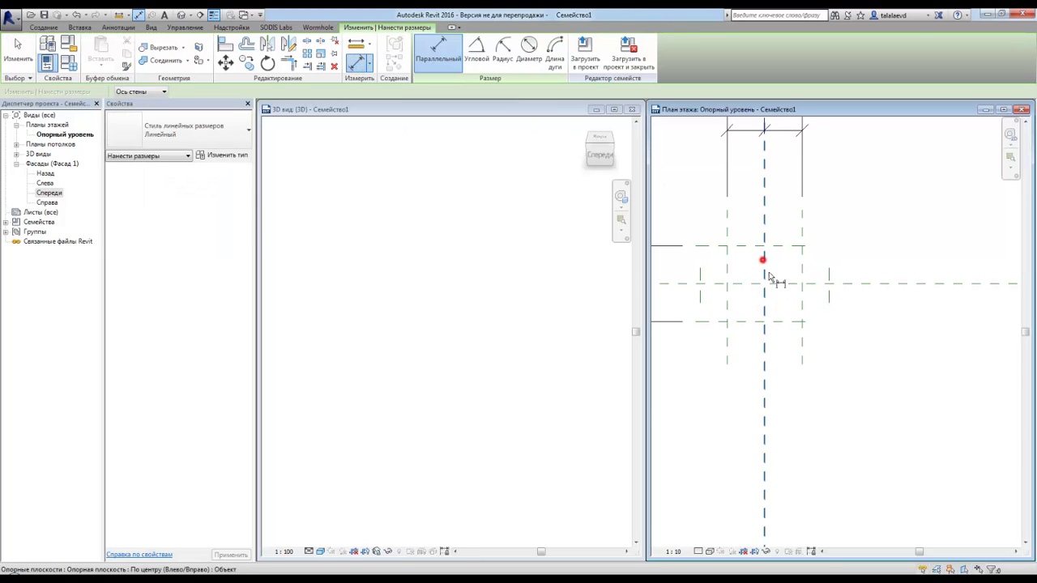
# Dimension all five vertical planes in a four-segment string below and set it EQ, A now 102.
pyautogui.click(829, 283)
pyautogui.click(802, 305)
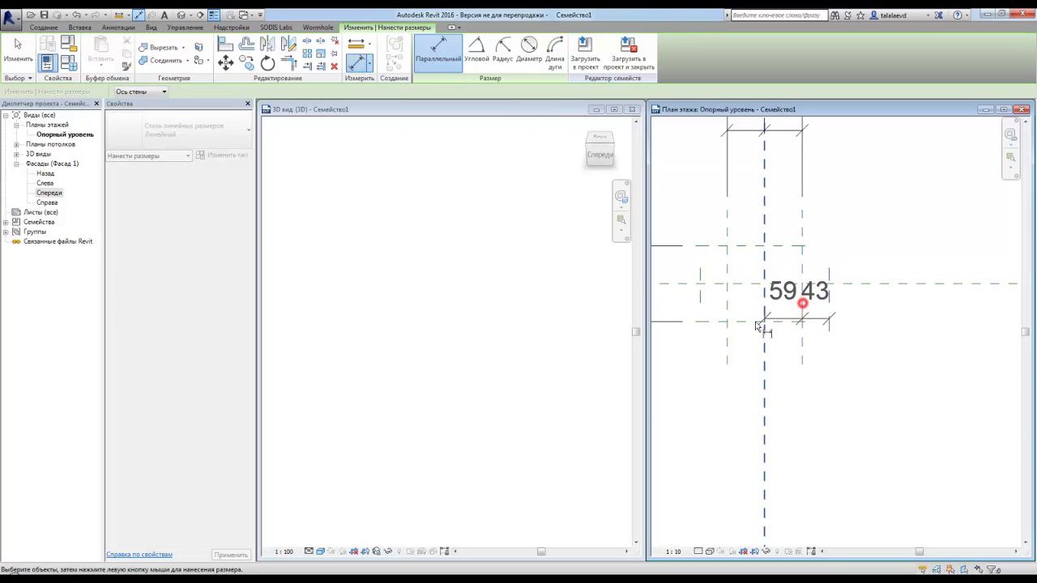
pyautogui.click(699, 278)
pyautogui.click(728, 304)
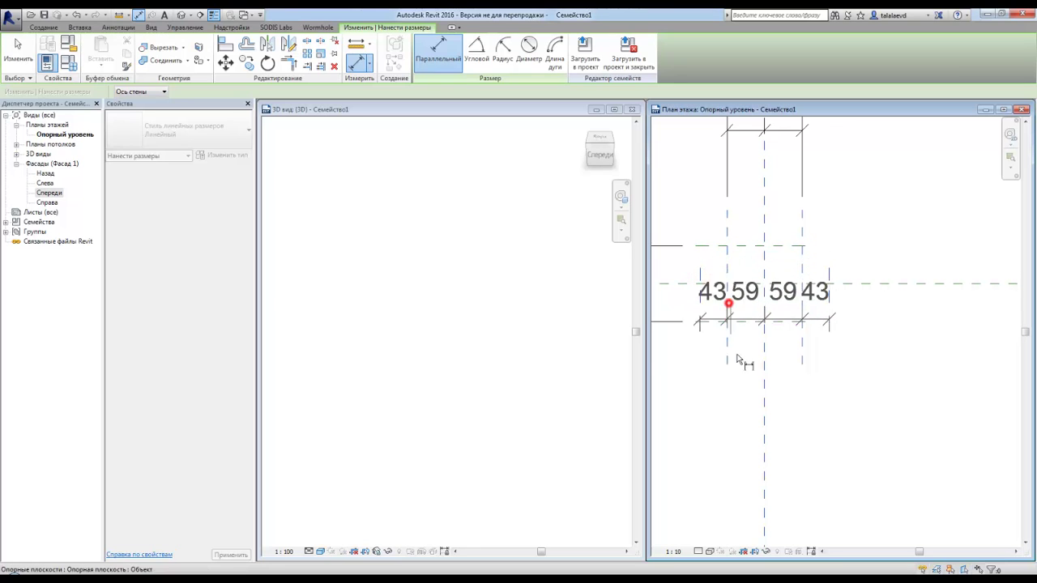
pyautogui.scroll(-3, 737, 360)
pyautogui.scroll(-2, 737, 377)
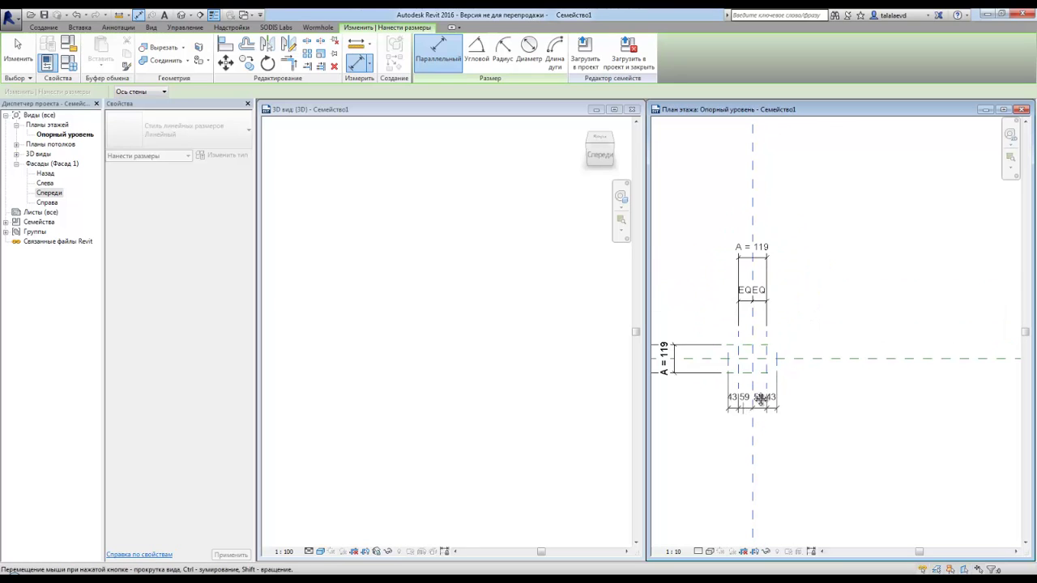
pyautogui.click(693, 383)
pyautogui.click(764, 354)
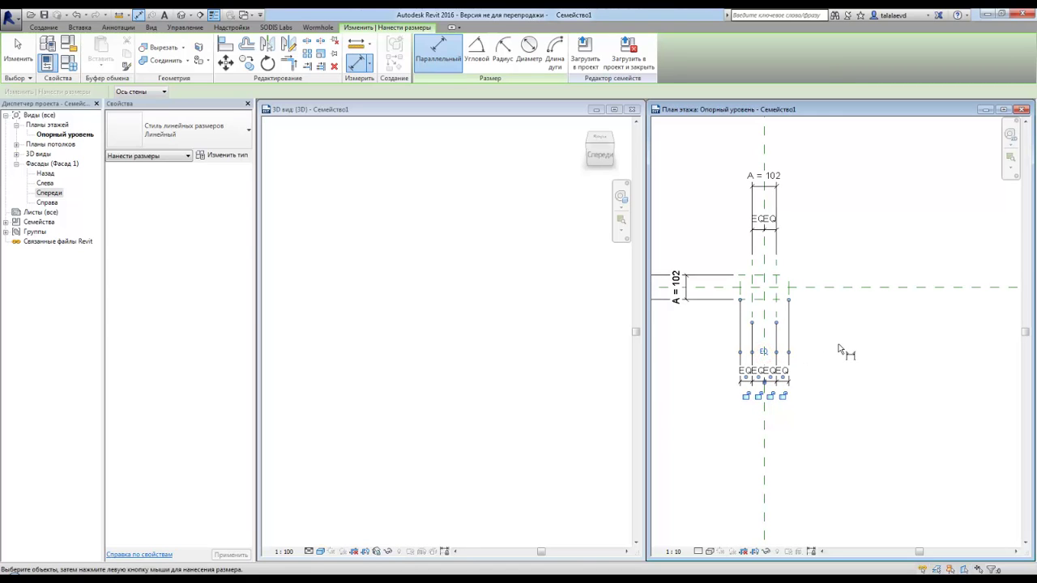
pyautogui.press('Escape')
pyautogui.scroll(3, 741, 293)
pyautogui.scroll(3, 871, 294)
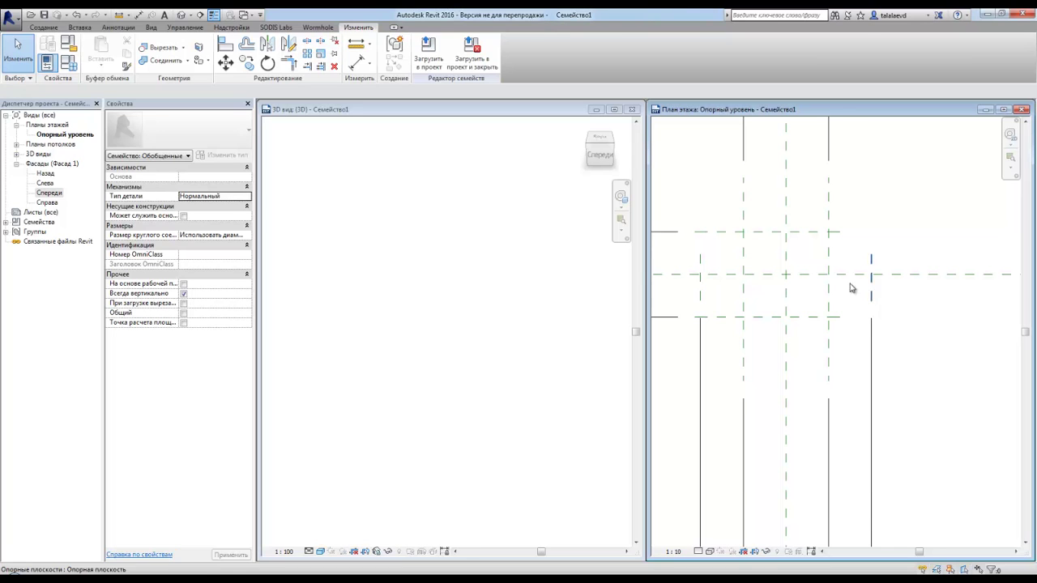
# Open the Спереди front elevation in a small window beside the plan, framed on the level line.
pyautogui.scroll(-1, 851, 288)
pyautogui.doubleClick(49, 192)
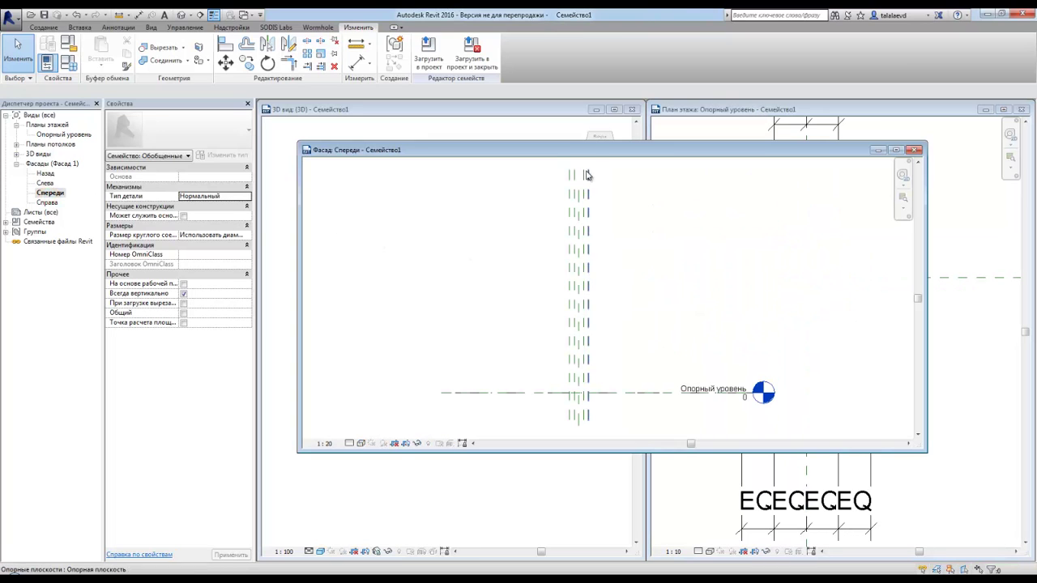
pyautogui.moveTo(565, 142); pyautogui.dragTo(565, 284)
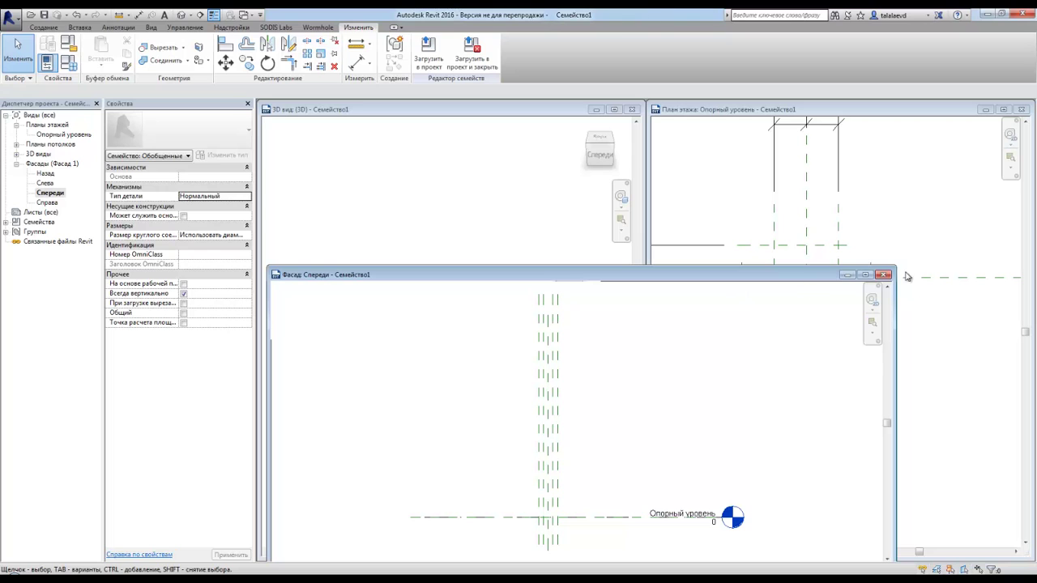
pyautogui.moveTo(892, 265)
pyautogui.mouseDown()
pyautogui.moveTo(802, 428)
pyautogui.moveTo(797, 486)
pyautogui.mouseUp()
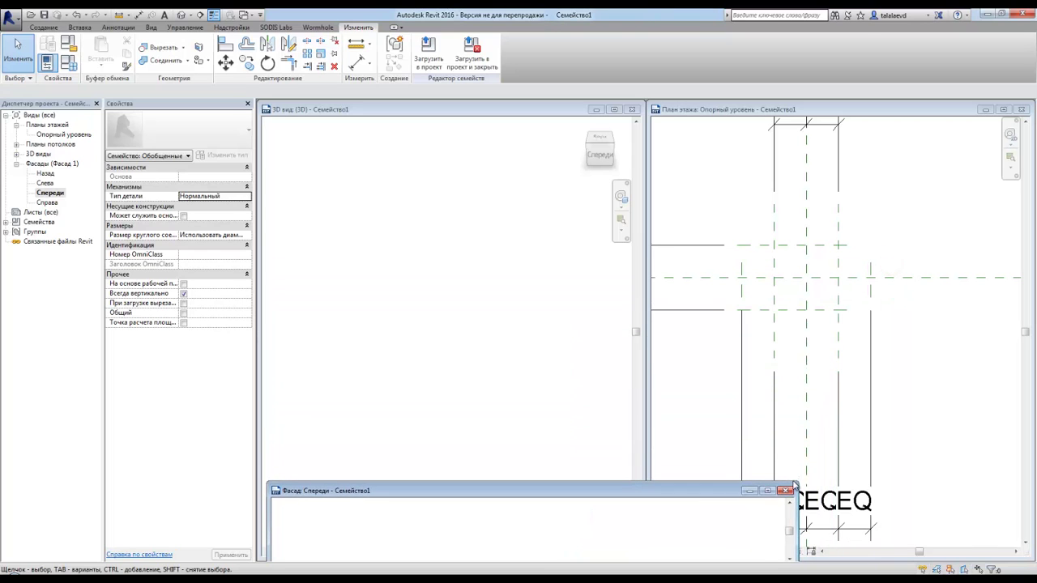
pyautogui.moveTo(711, 497); pyautogui.dragTo(817, 375)
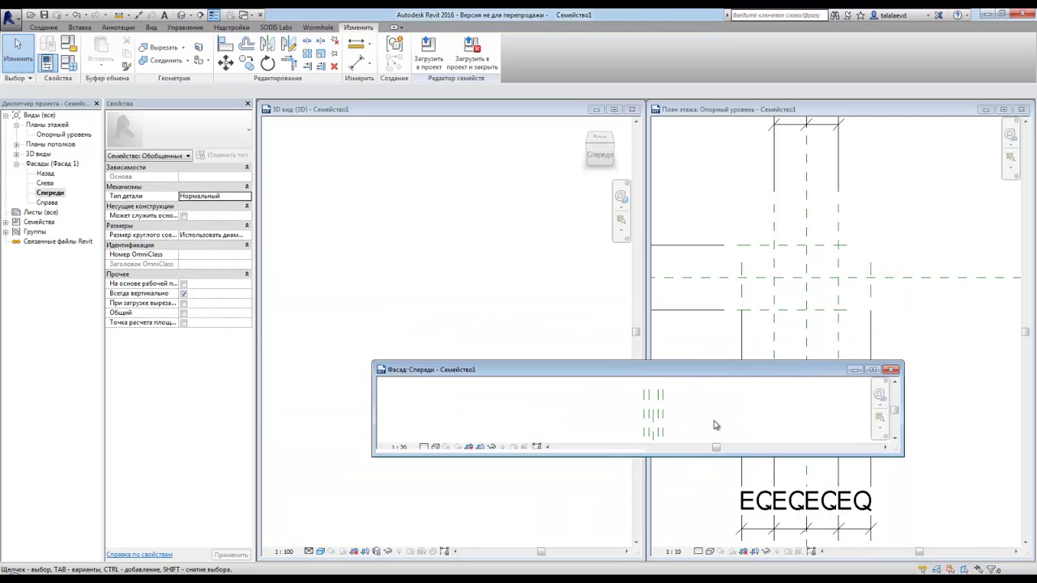
pyautogui.moveTo(689, 421); pyautogui.dragTo(703, 397, button='middle')
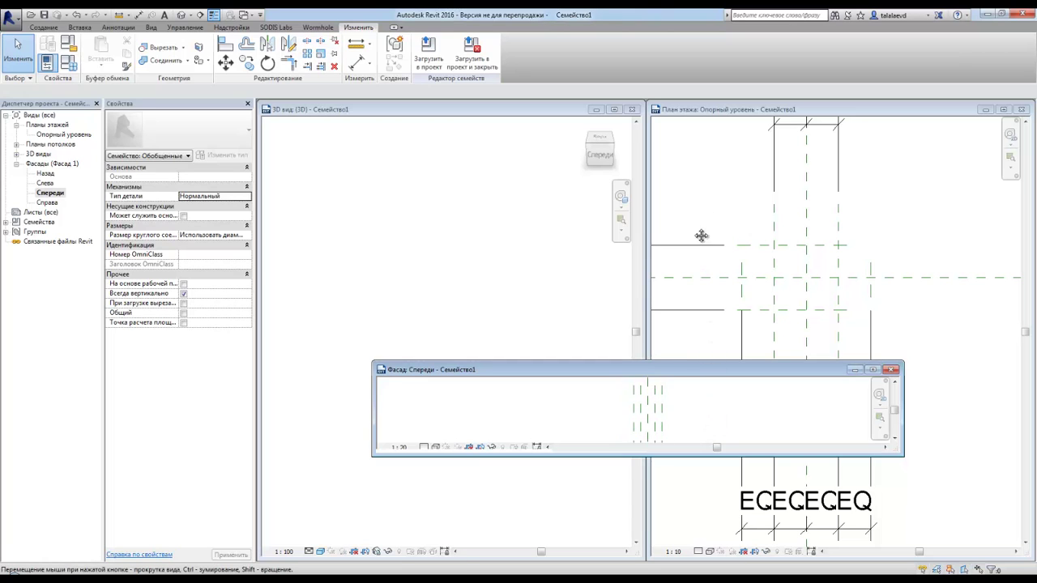
pyautogui.moveTo(702, 236); pyautogui.dragTo(704, 123, button='middle')
pyautogui.moveTo(695, 389)
pyautogui.mouseDown(button='middle')
pyautogui.moveTo(701, 416)
pyautogui.moveTo(683, 405)
pyautogui.moveTo(701, 361)
pyautogui.moveTo(704, 388)
pyautogui.mouseUp(button='middle')
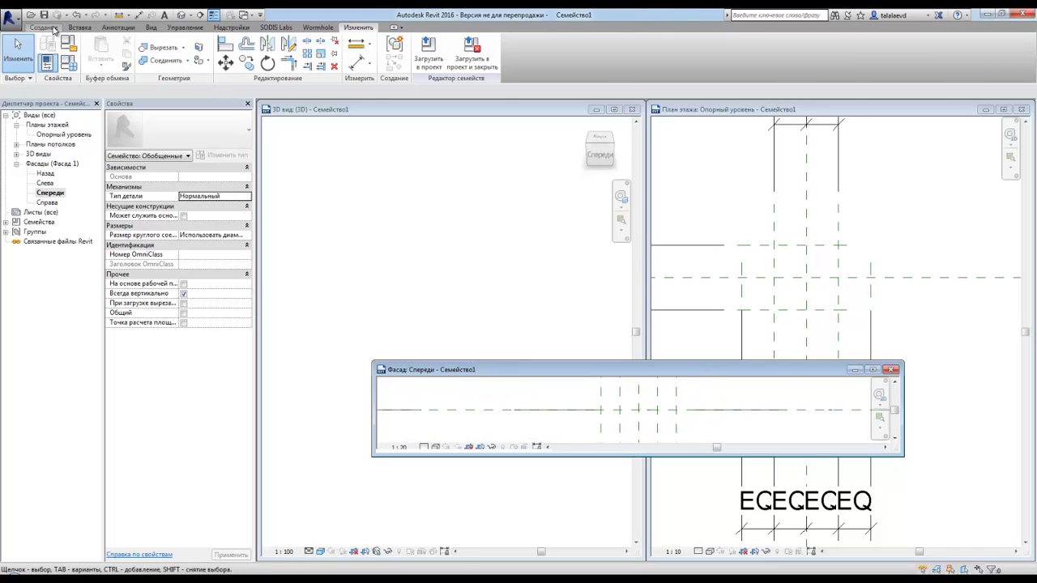
pyautogui.click(51, 27)
# Draw a horizontal reference plane just above the level in front elevation.
pyautogui.click(821, 55)
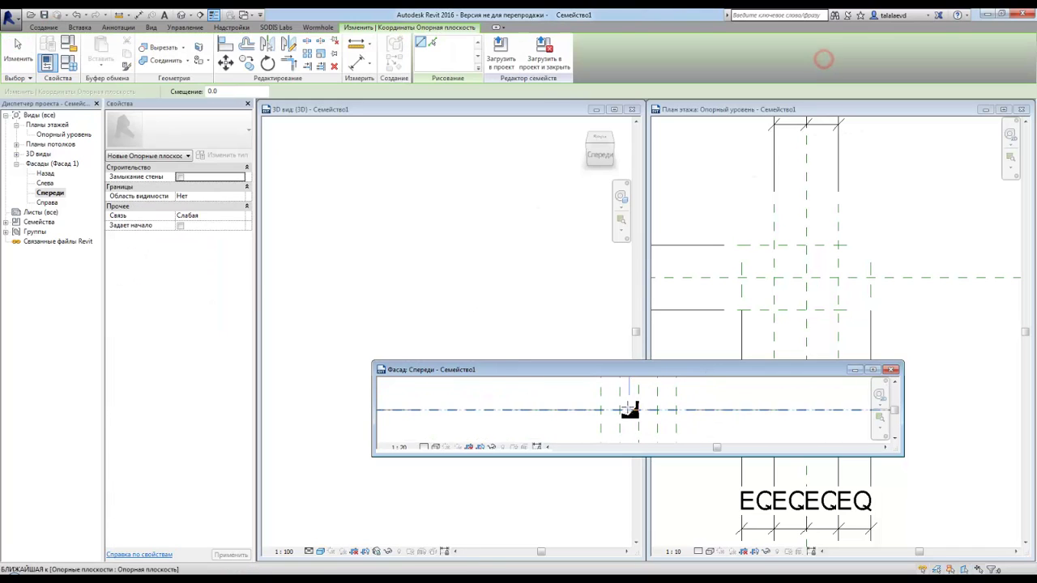
pyautogui.click(557, 397)
pyautogui.click(704, 396)
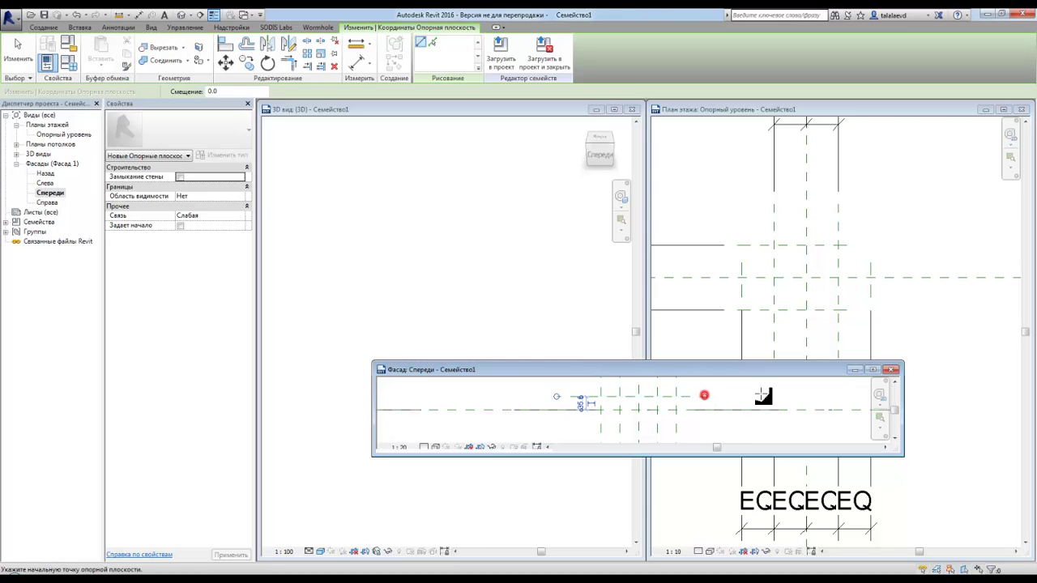
pyautogui.press('Escape')
pyautogui.press('Escape')
# Mirror-copy that plane below the level line.
pyautogui.click(557, 397)
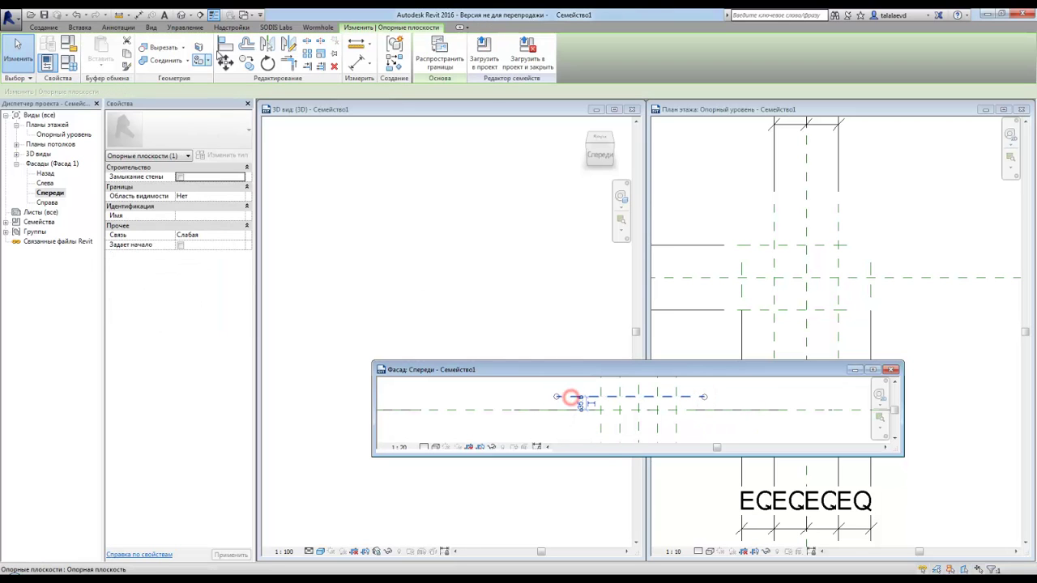
pyautogui.click(267, 48)
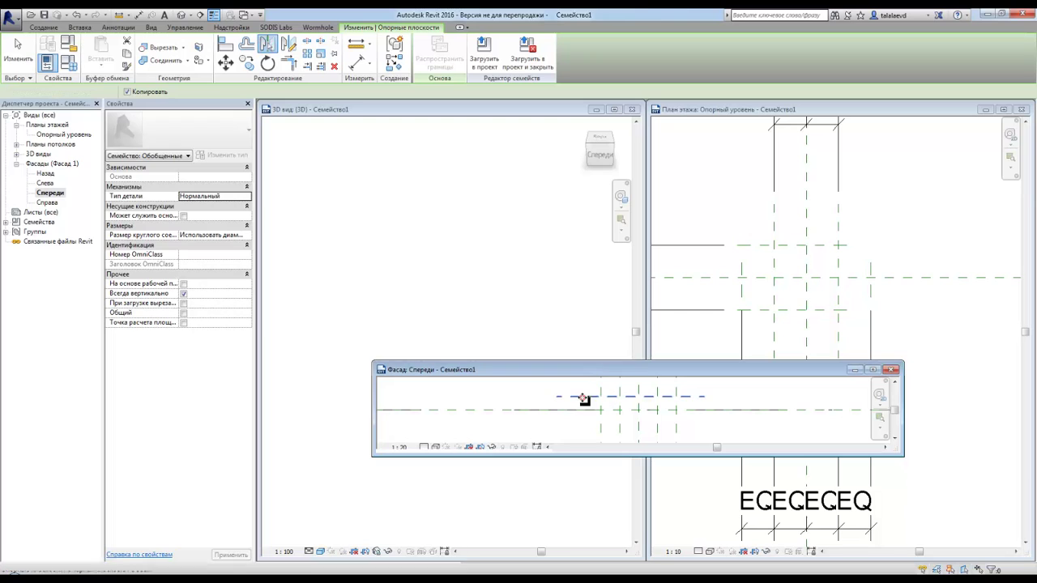
pyautogui.click(582, 397)
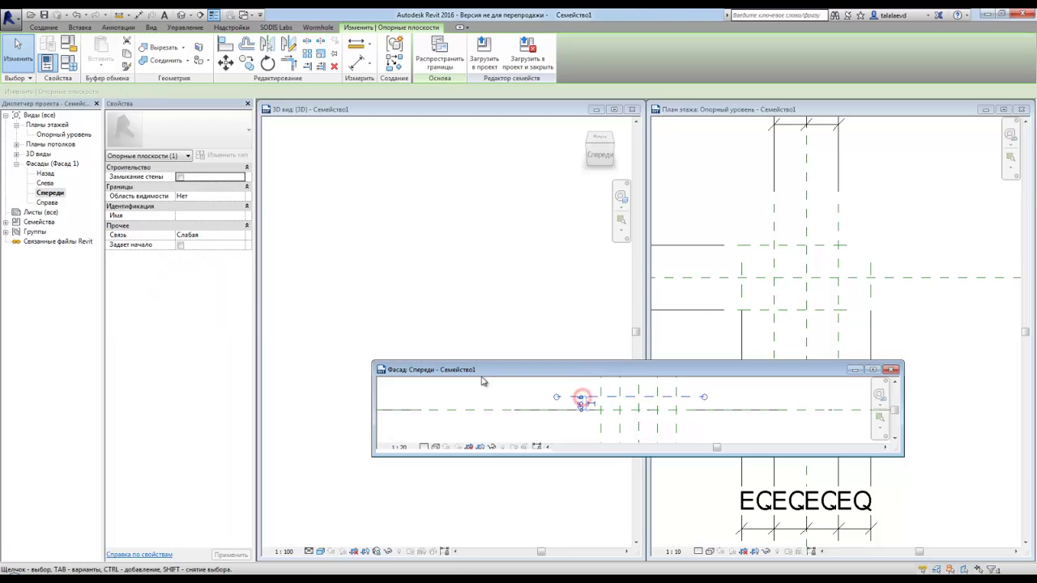
pyautogui.scroll(-1, 545, 427)
pyautogui.moveTo(546, 424)
pyautogui.mouseDown(button='middle')
pyautogui.moveTo(555, 397)
pyautogui.moveTo(581, 405)
pyautogui.mouseUp(button='middle')
pyautogui.press('Escape')
pyautogui.click(575, 397)
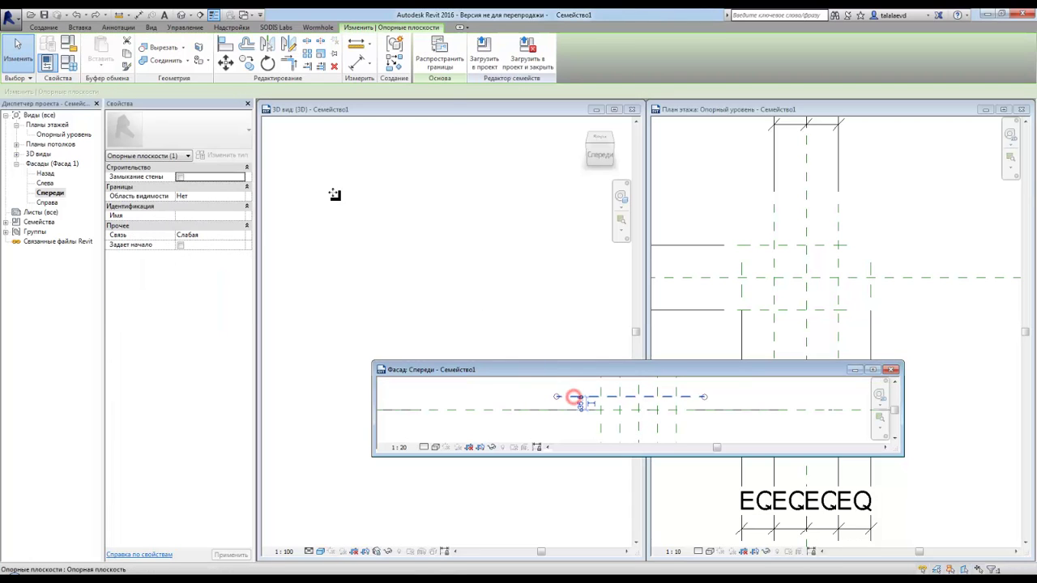
pyautogui.click(268, 45)
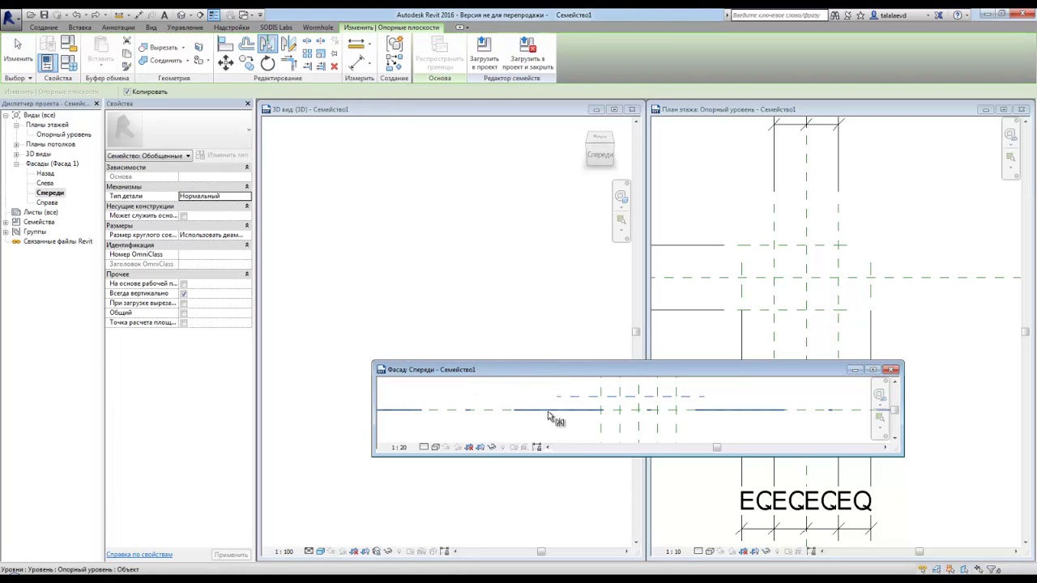
pyautogui.click(516, 411)
# Name the upper reference plane 1 and the lower one 2.
pyautogui.click(581, 399)
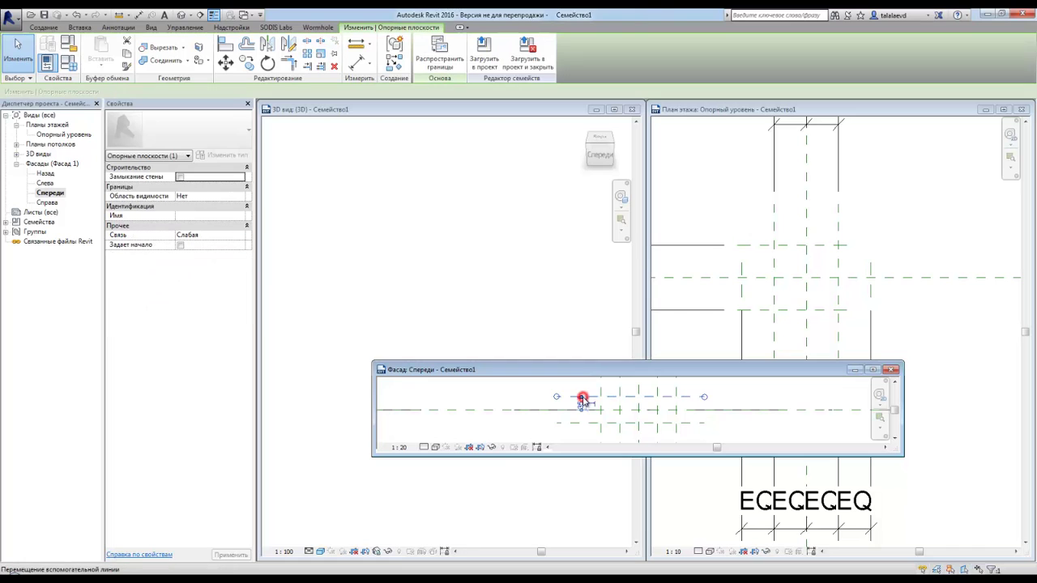
pyautogui.click(220, 216)
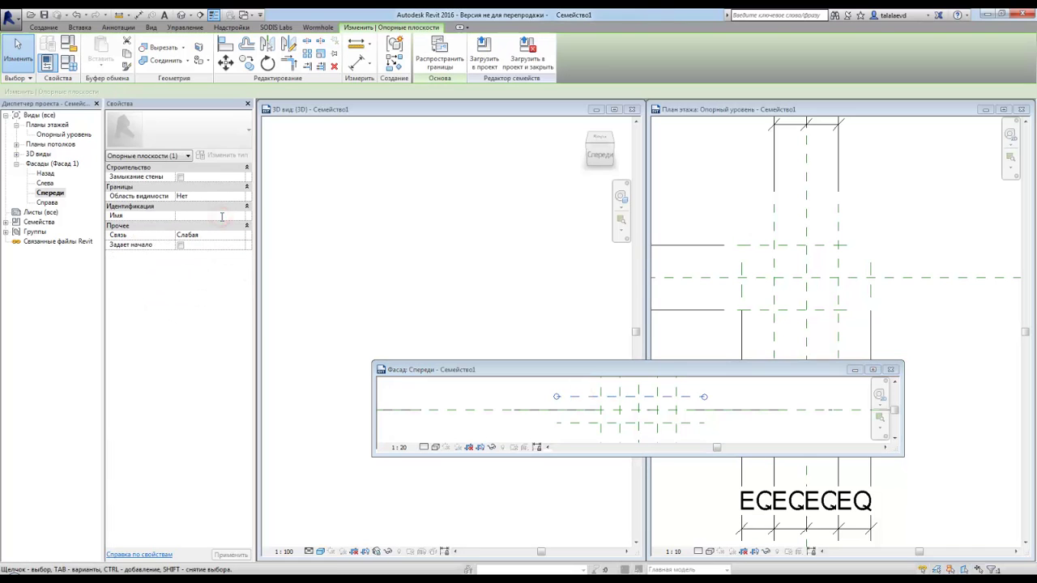
pyautogui.write('1')
pyautogui.click(582, 423)
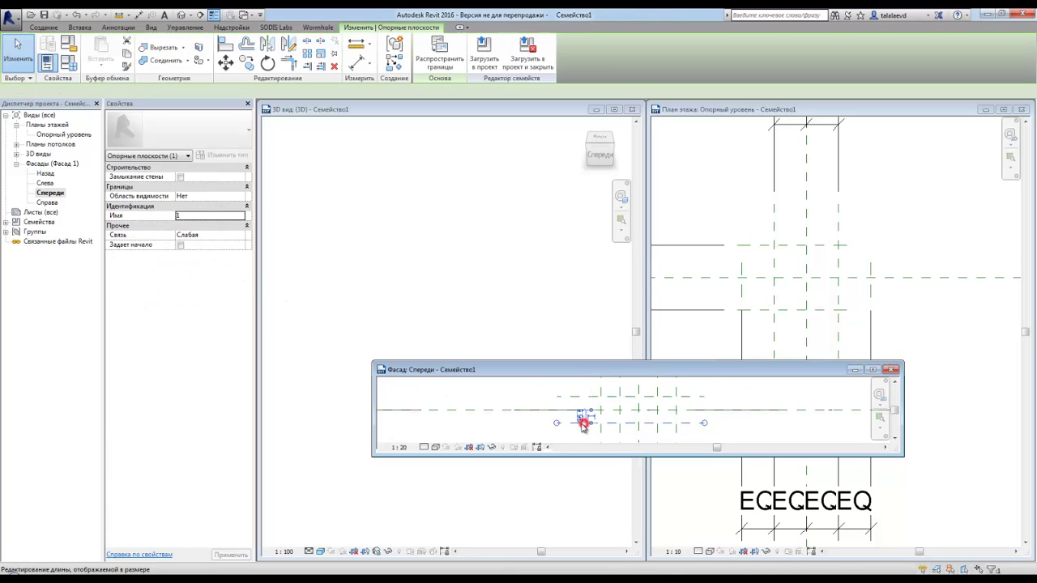
pyautogui.click(235, 214)
pyautogui.click(214, 216)
pyautogui.write('2')
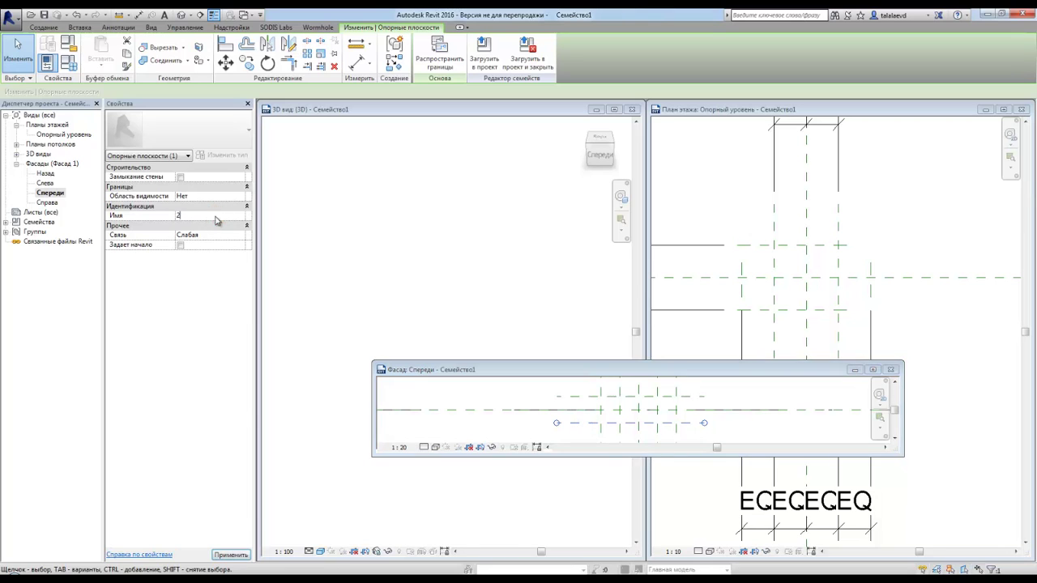
pyautogui.click(924, 245)
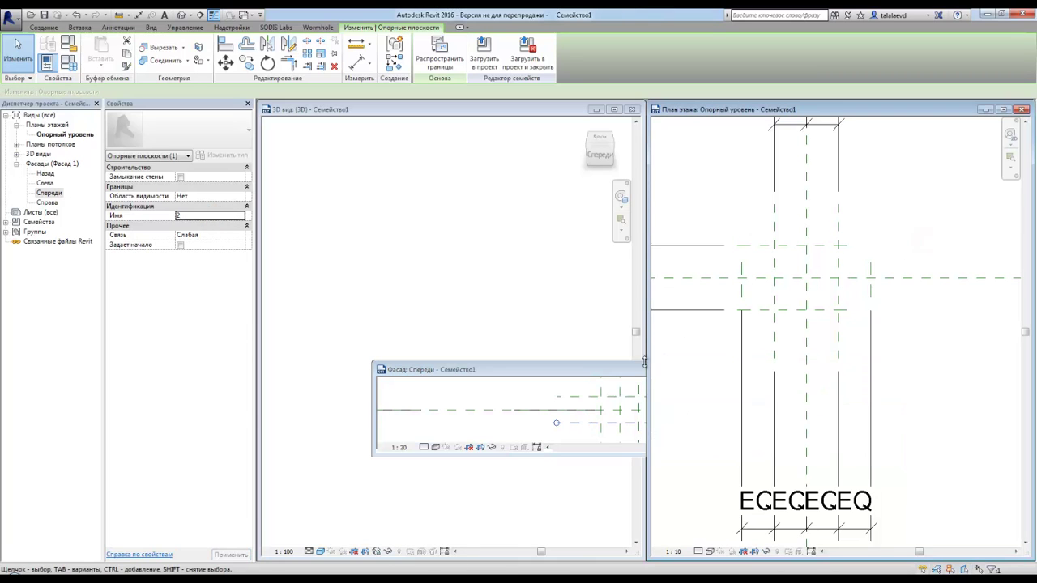
# Close the elevation window and set Опорная плоскость : 1 as the work plane.
pyautogui.click(600, 327)
pyautogui.click(881, 244)
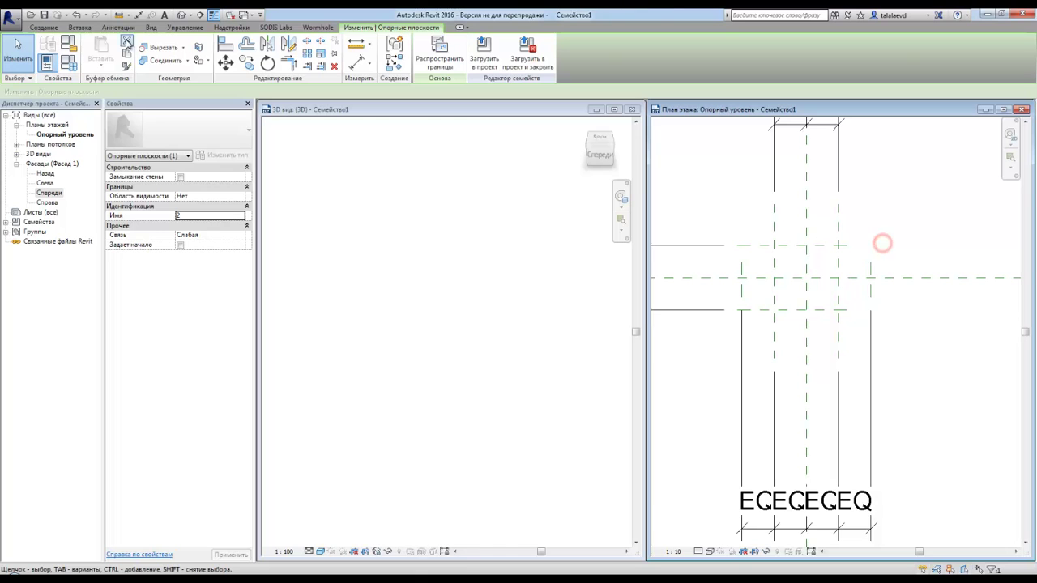
pyautogui.click(43, 28)
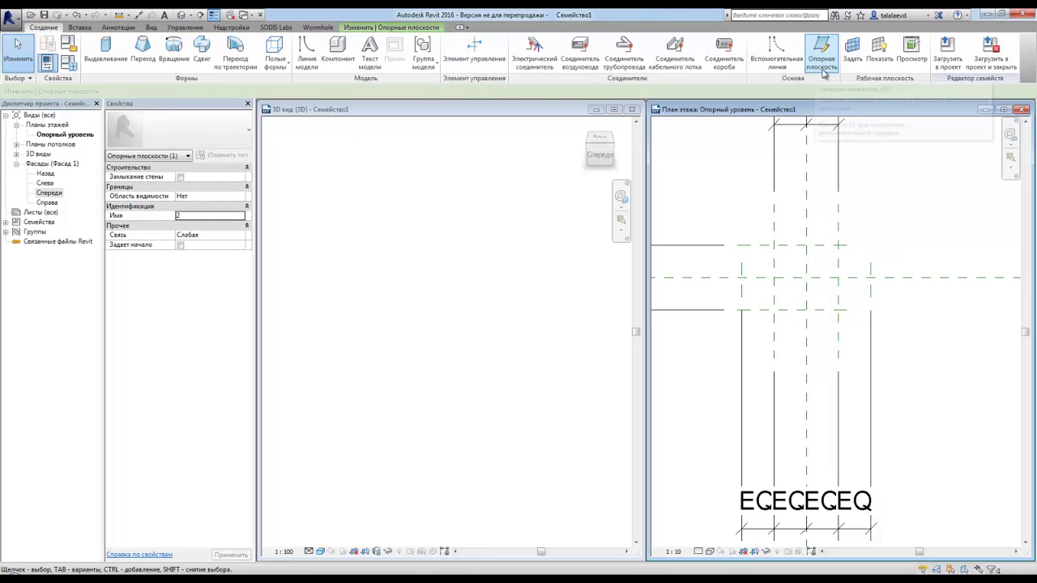
pyautogui.click(851, 50)
pyautogui.click(479, 297)
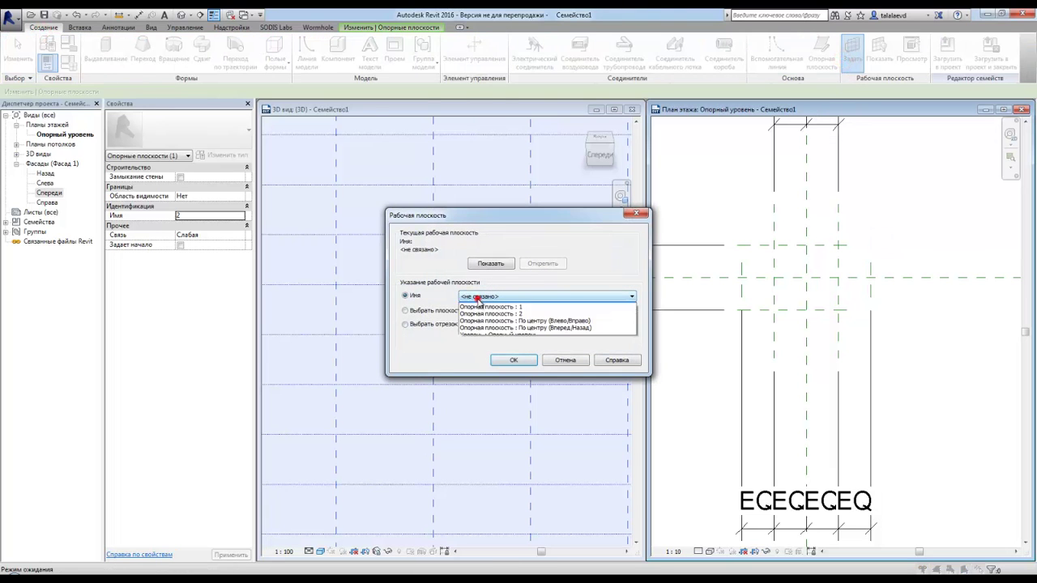
pyautogui.click(501, 314)
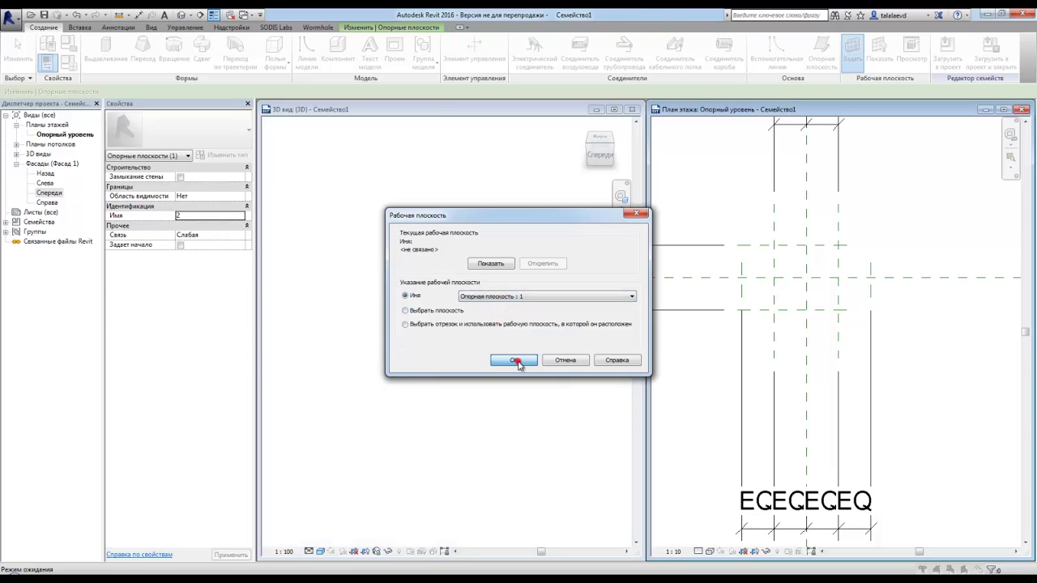
pyautogui.click(517, 361)
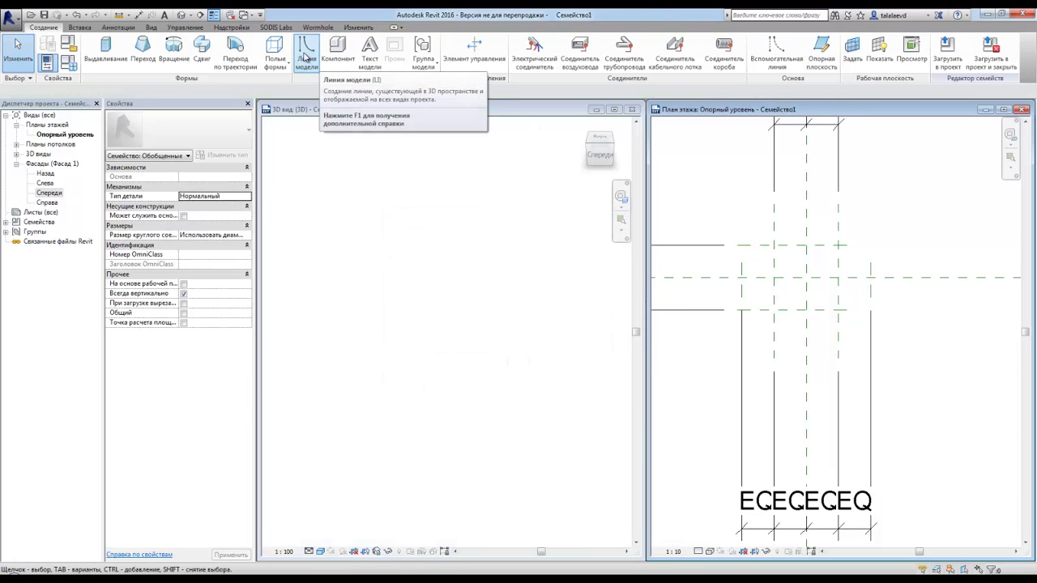
# Draw a model-line spline forming an S-curve between the reference plane intersections.
pyautogui.click(306, 57)
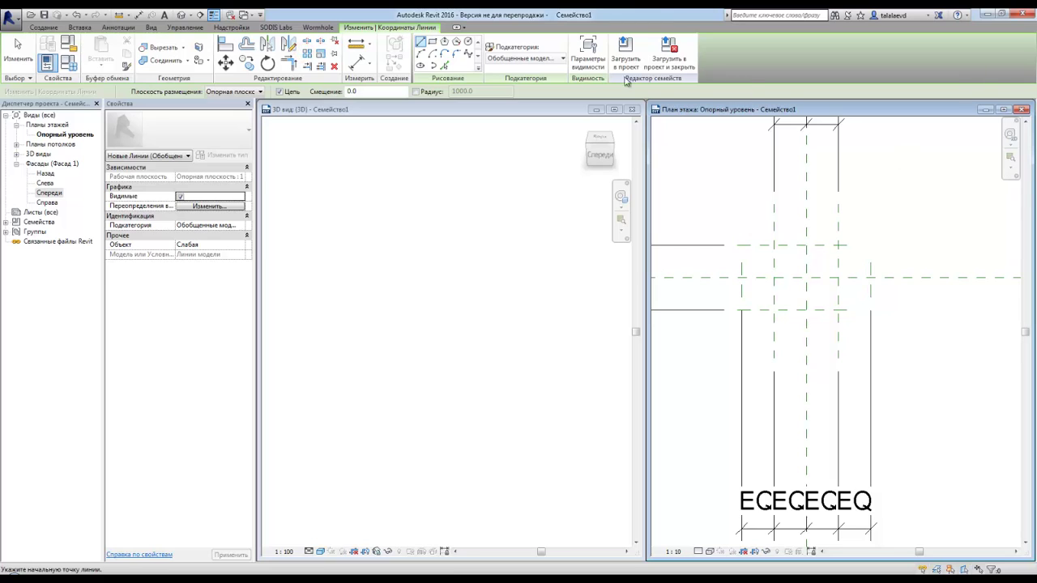
pyautogui.click(468, 53)
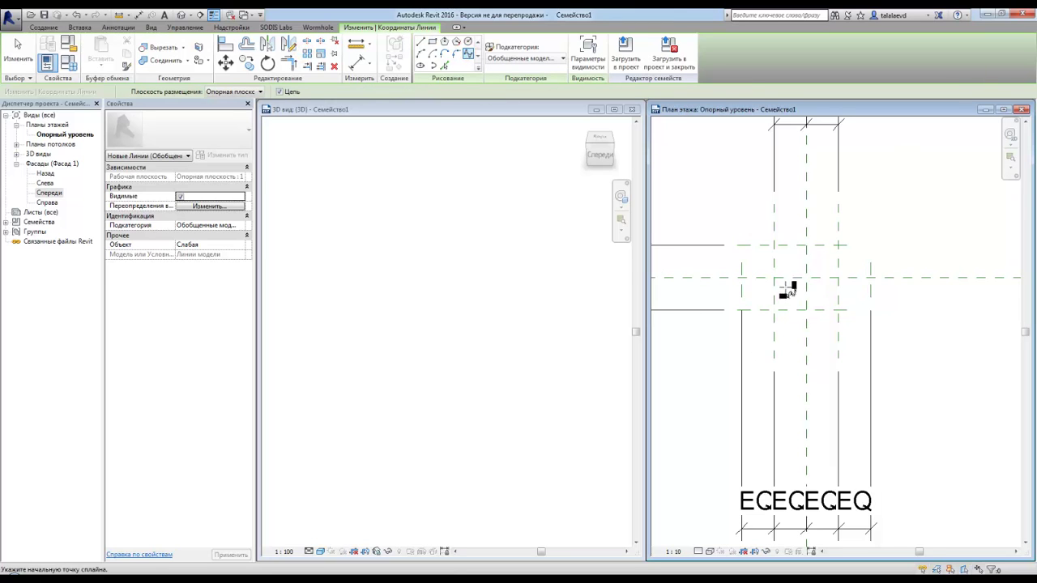
pyautogui.scroll(1, 786, 288)
pyautogui.click(732, 275)
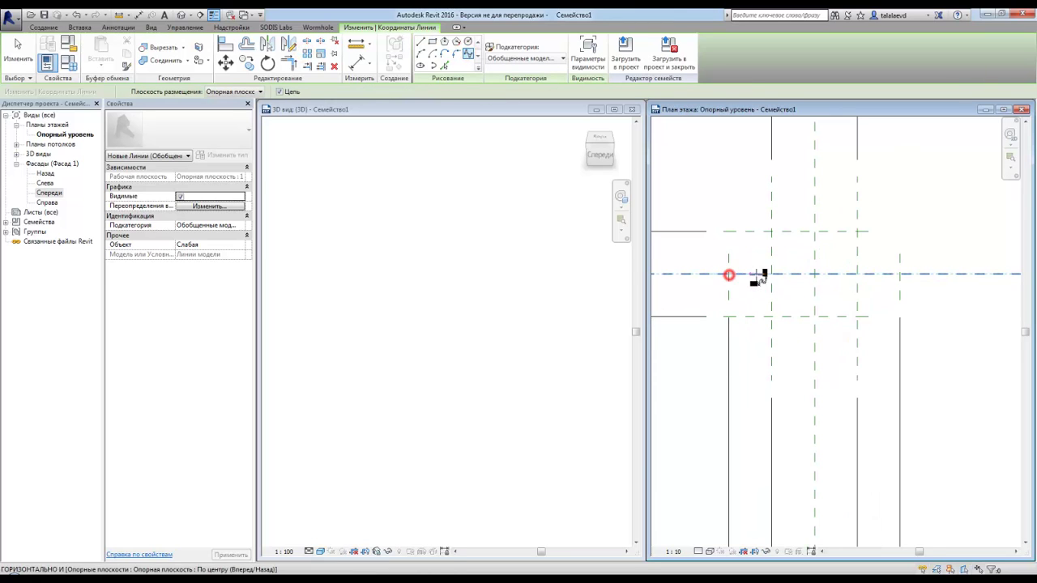
pyautogui.click(770, 274)
pyautogui.click(774, 312)
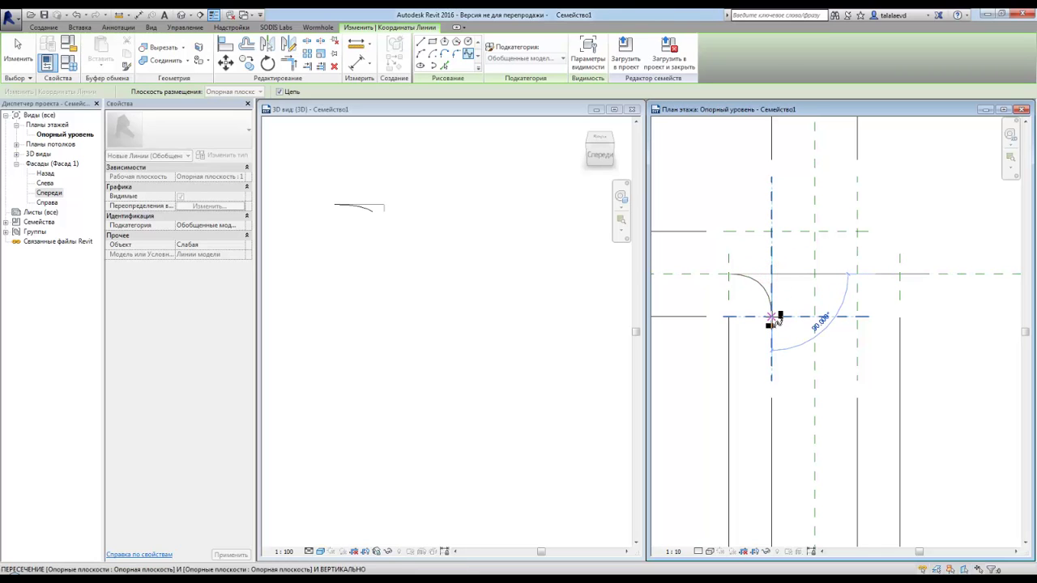
pyautogui.click(814, 316)
pyautogui.press('Escape')
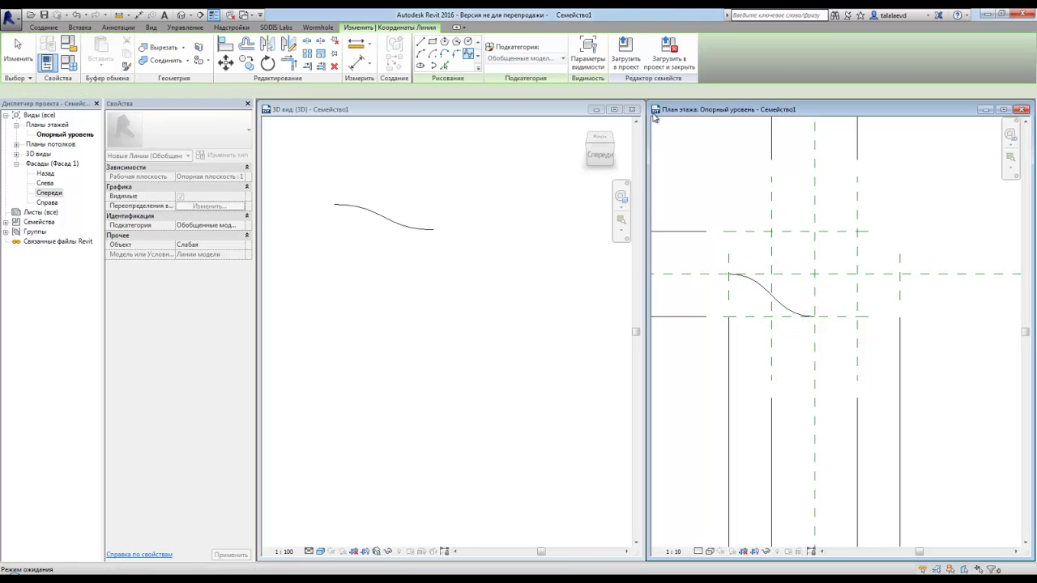
# Add a start-end-radius semicircle arc from the S-curve's end, bulging right to the upper intersection.
pyautogui.click(421, 53)
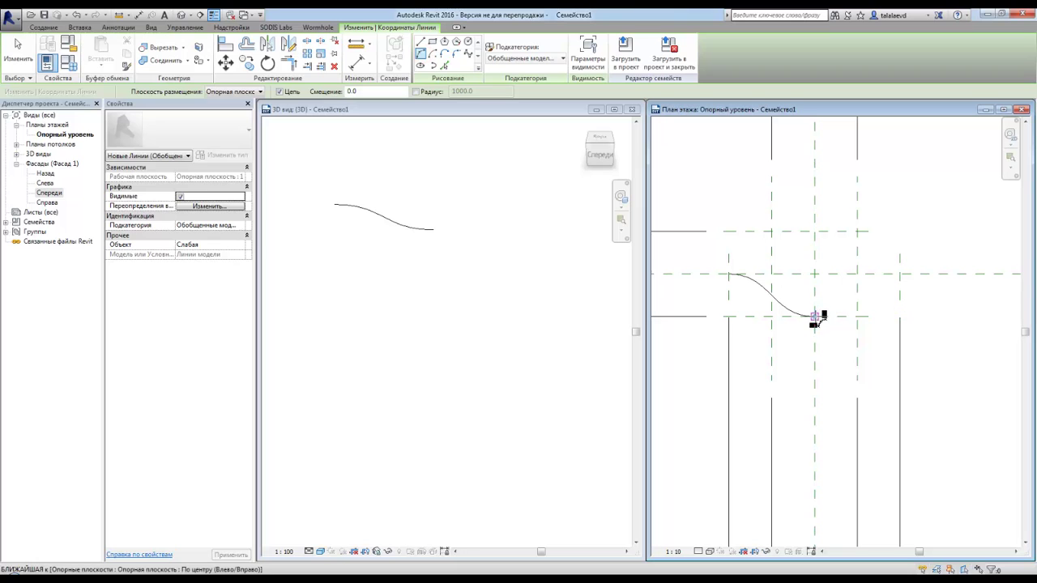
pyautogui.click(815, 316)
pyautogui.click(814, 233)
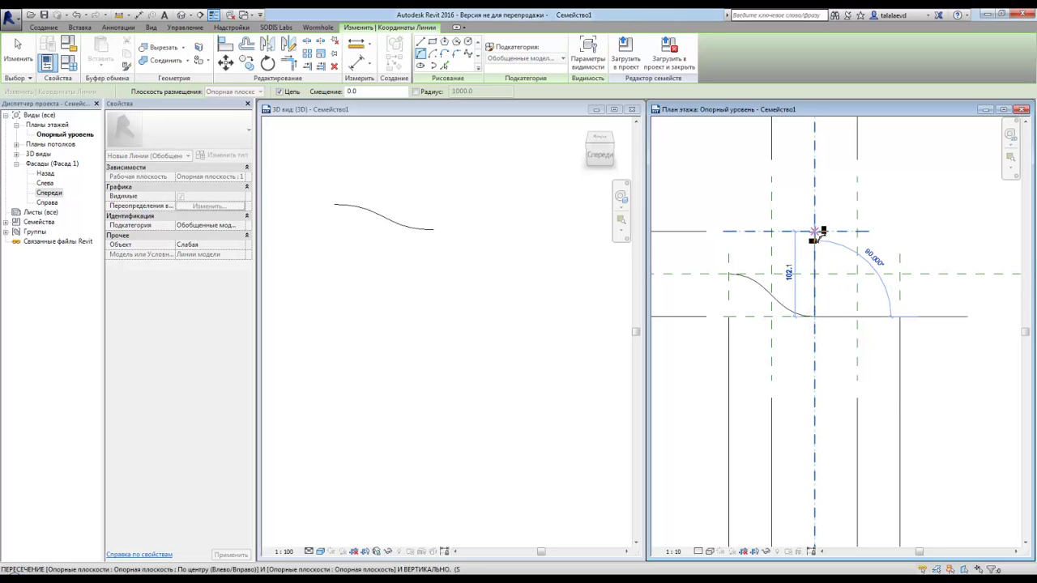
pyautogui.click(859, 275)
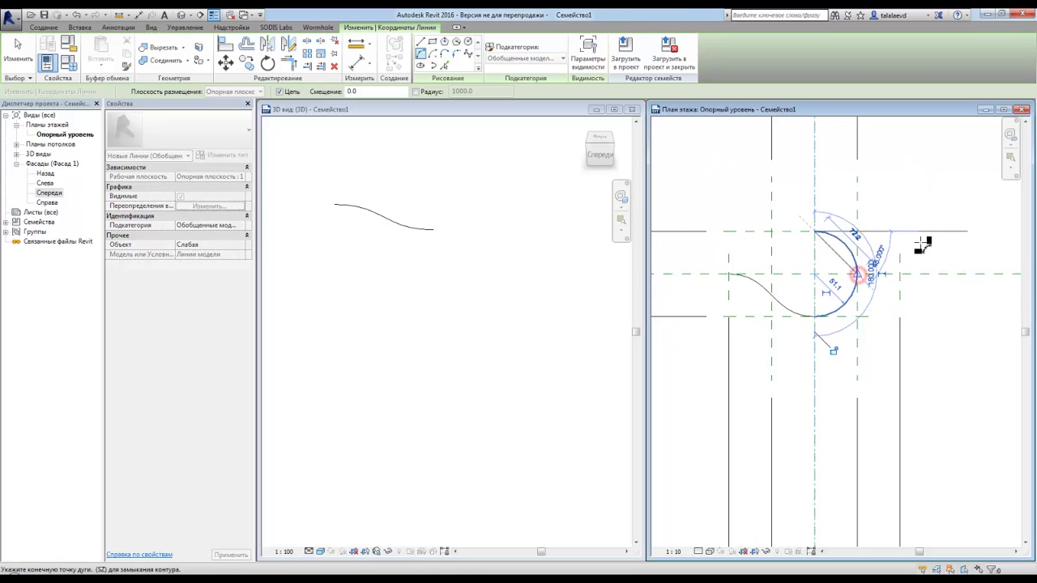
pyautogui.press('Escape')
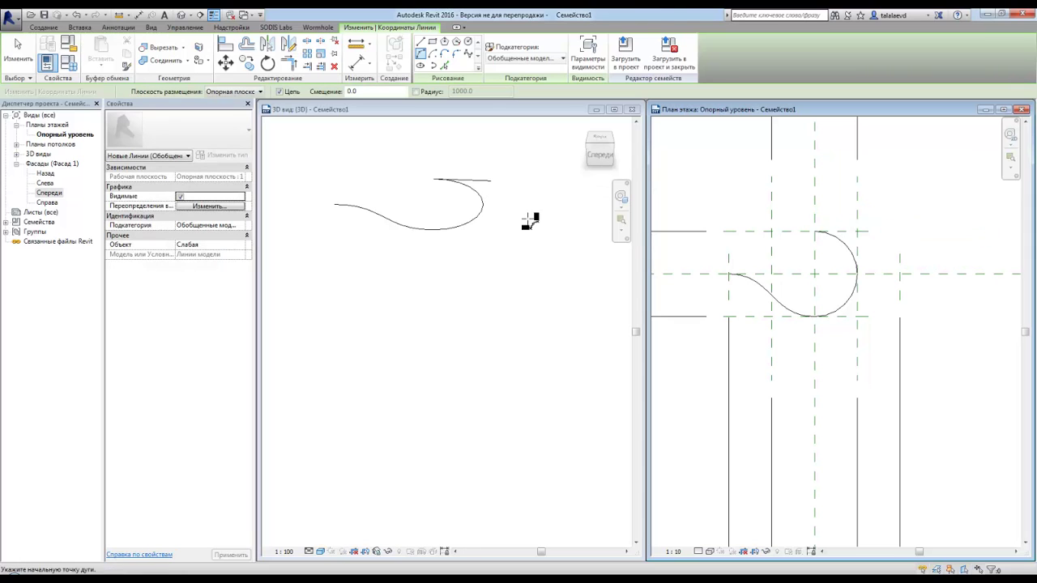
pyautogui.moveTo(531, 220); pyautogui.dragTo(551, 222, button='middle')
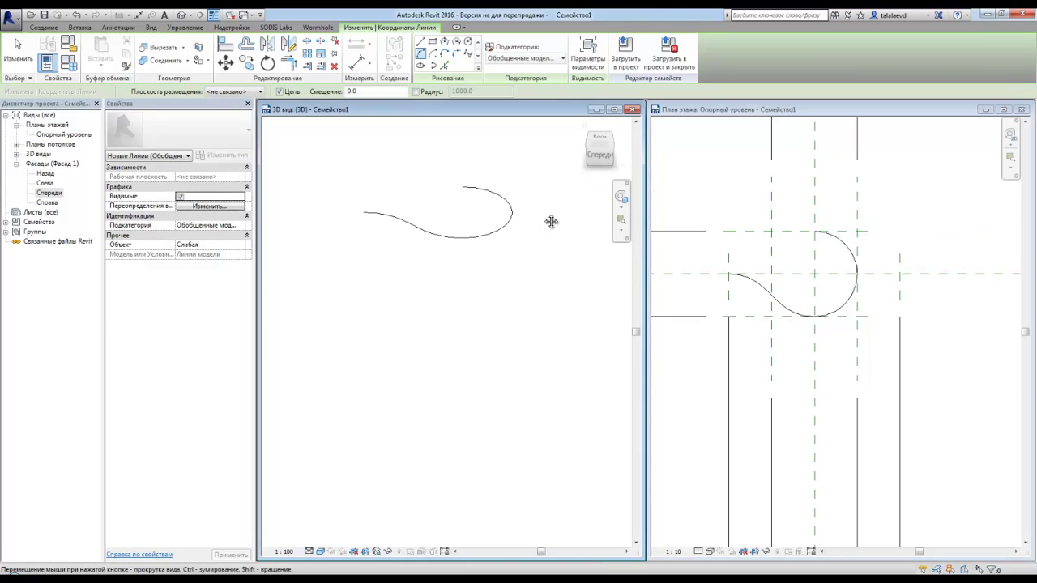
pyautogui.press('Escape')
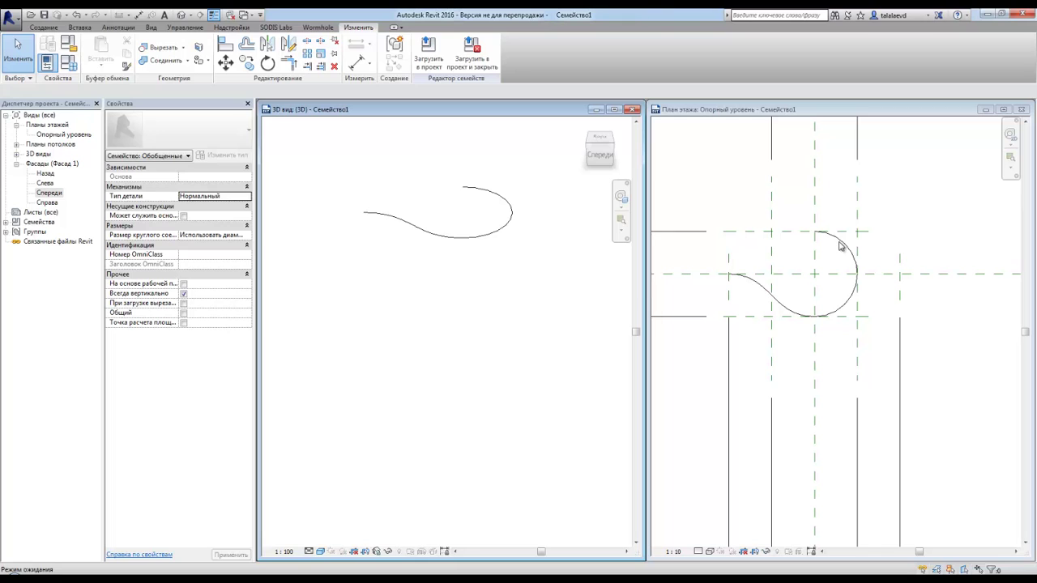
# Temporarily hide the drawn S-curve and arc in the floor plan.
pyautogui.click(840, 247)
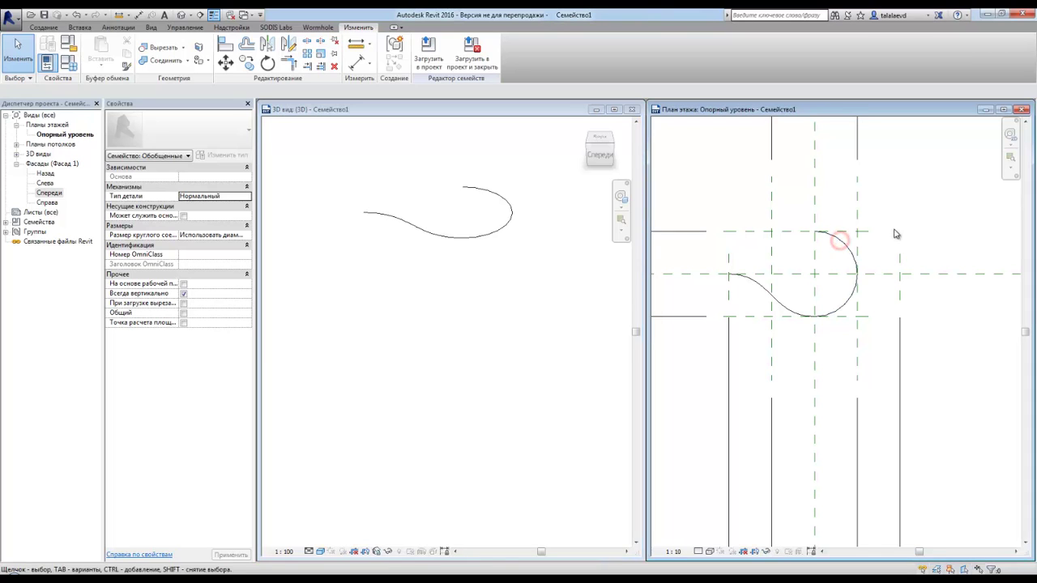
pyautogui.click(845, 243)
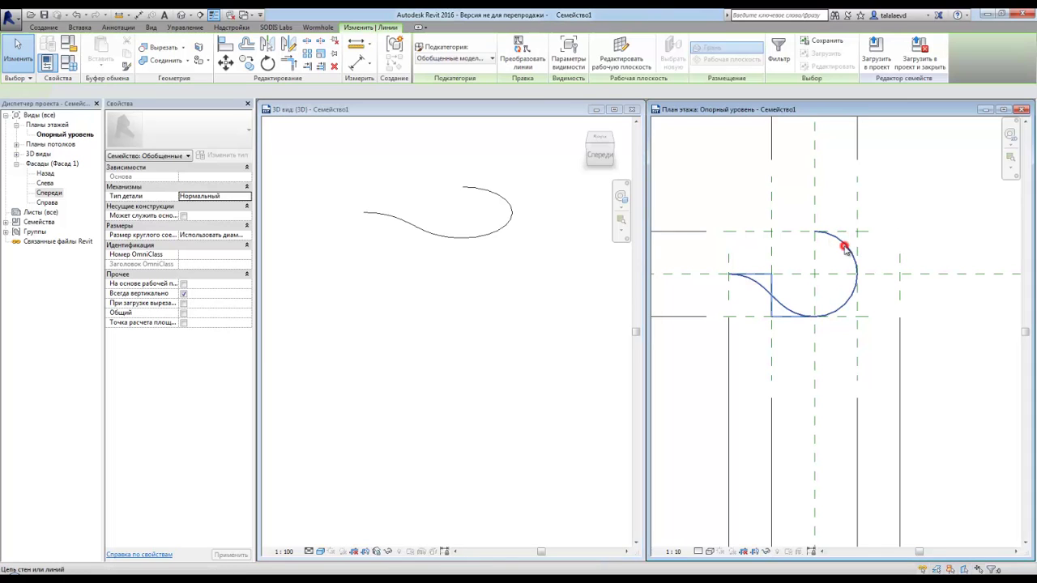
pyautogui.click(768, 555)
pyautogui.click(779, 524)
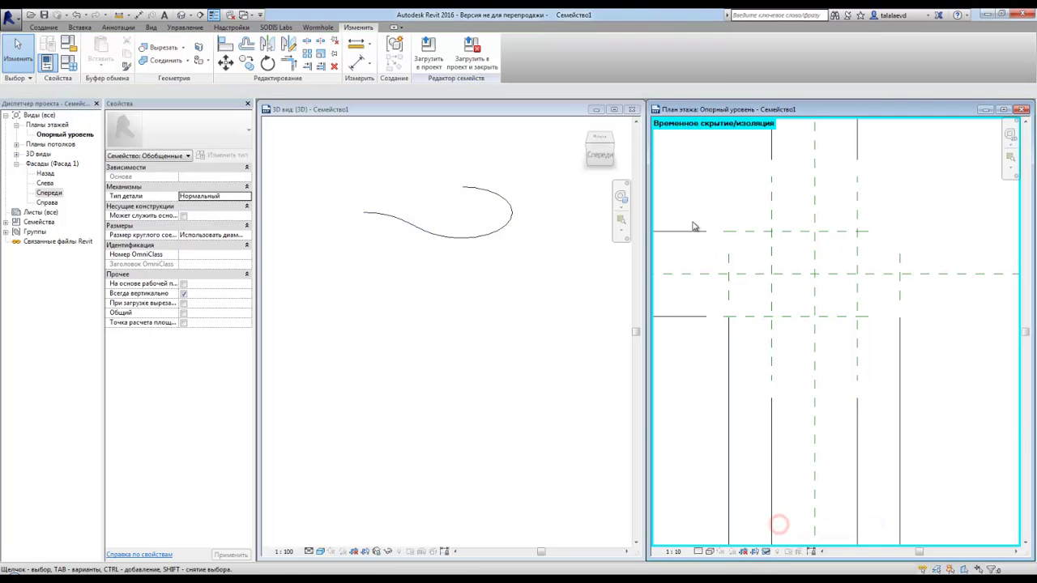
# Set Опорная плоскость : 2 as the current work plane.
pyautogui.click(57, 29)
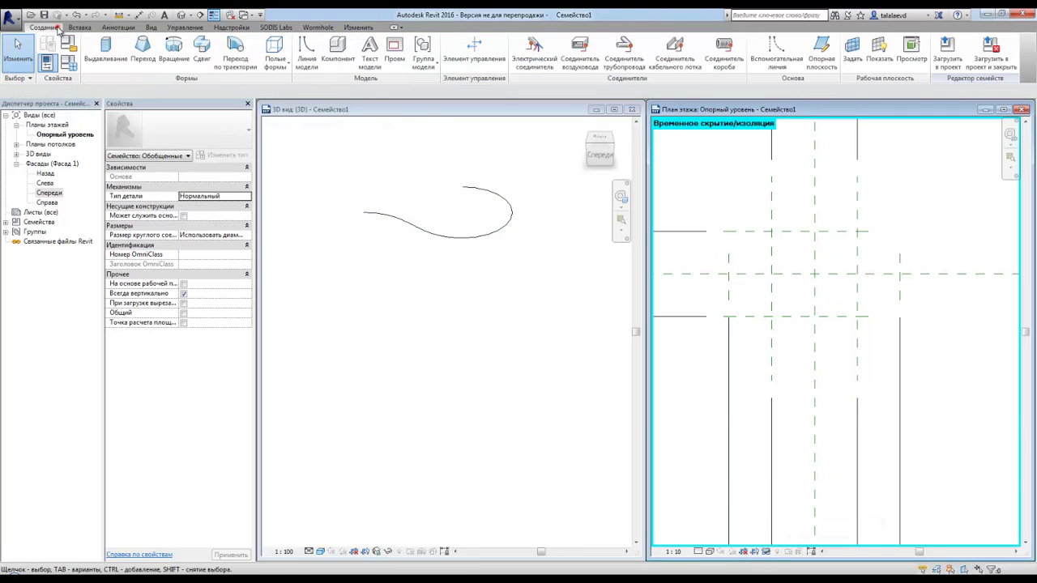
pyautogui.click(850, 65)
pyautogui.click(481, 297)
pyautogui.click(499, 315)
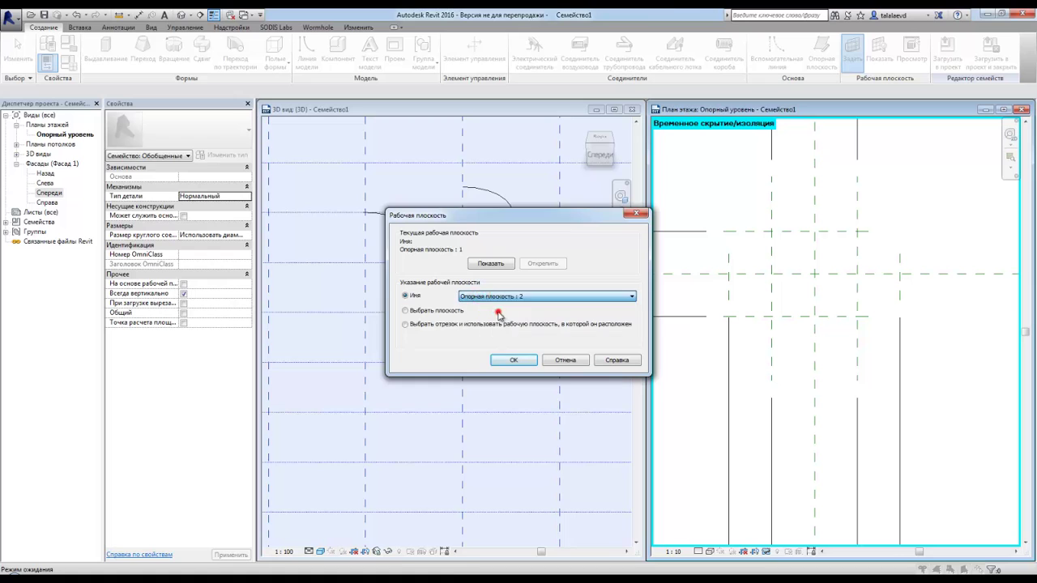
pyautogui.click(522, 360)
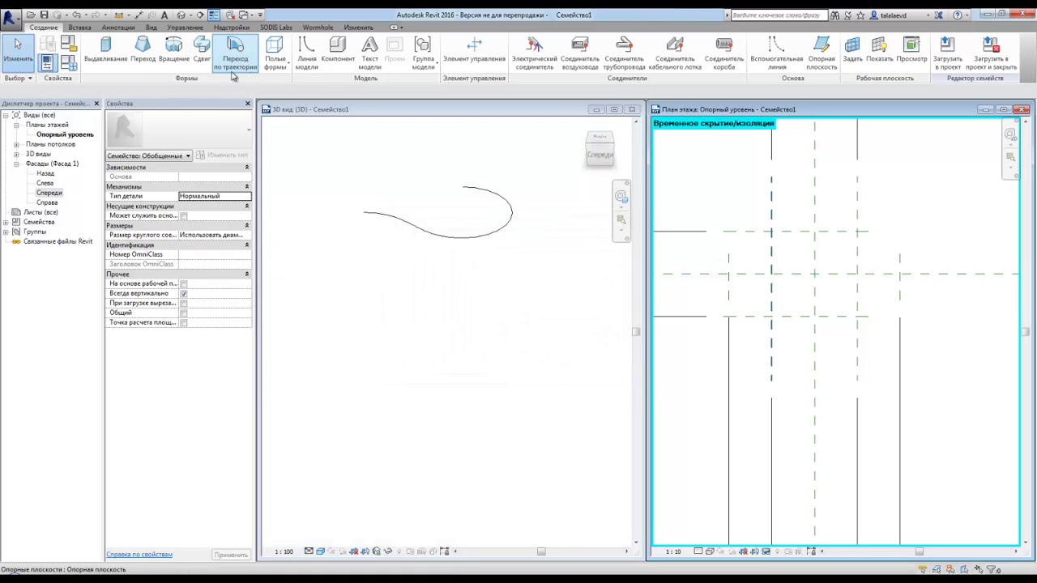
# Draw a model-line spline from the right plane intersection to the lower centre intersection.
pyautogui.click(306, 52)
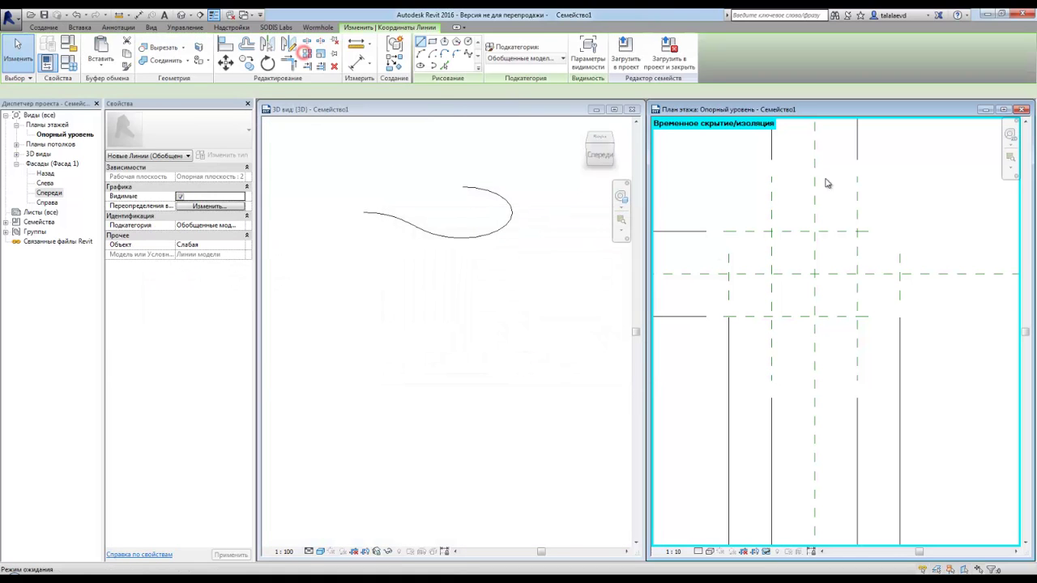
pyautogui.click(468, 55)
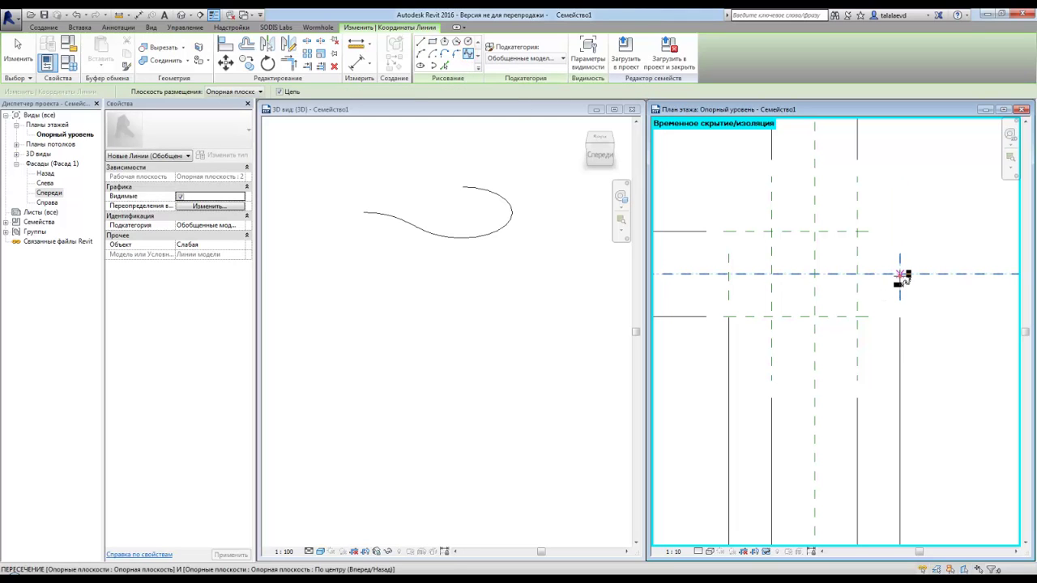
pyautogui.click(857, 273)
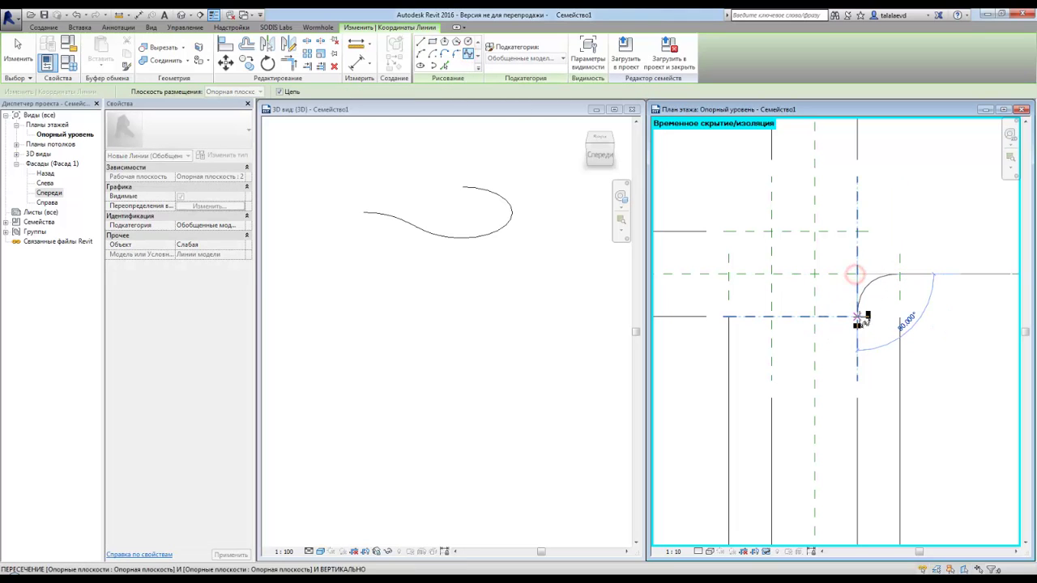
pyautogui.click(815, 317)
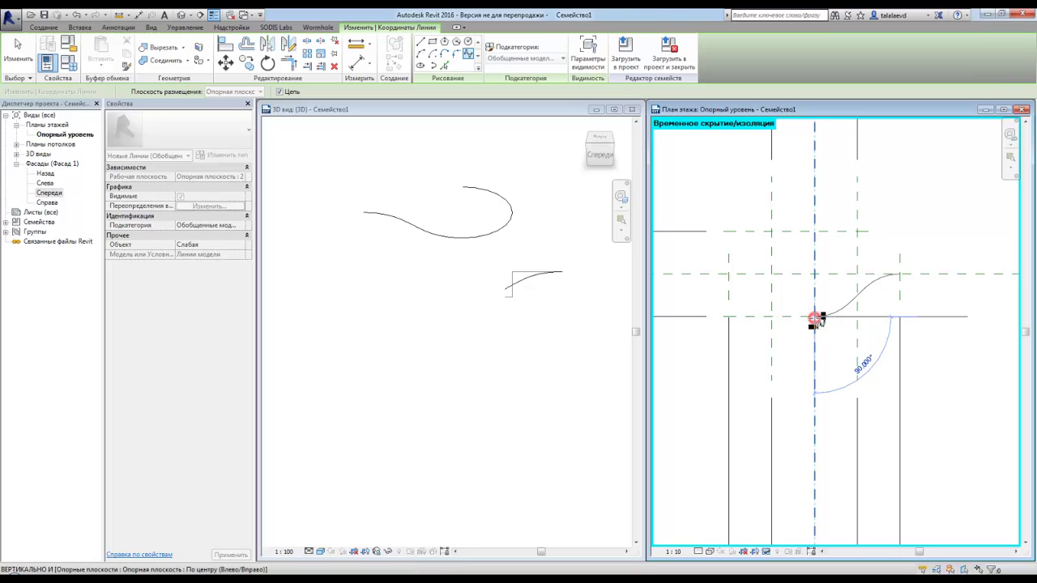
pyautogui.press('Escape')
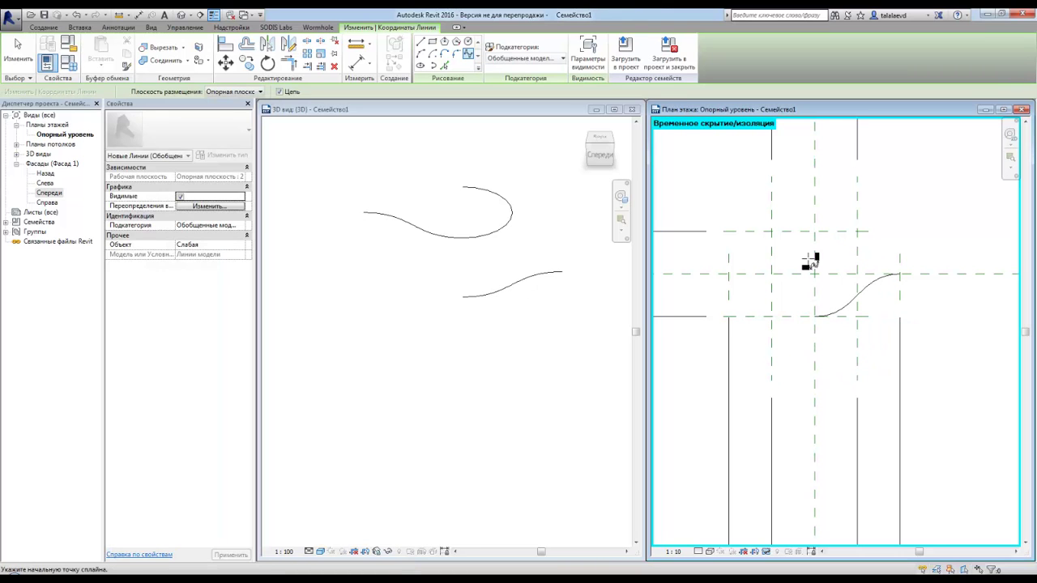
pyautogui.press('Escape')
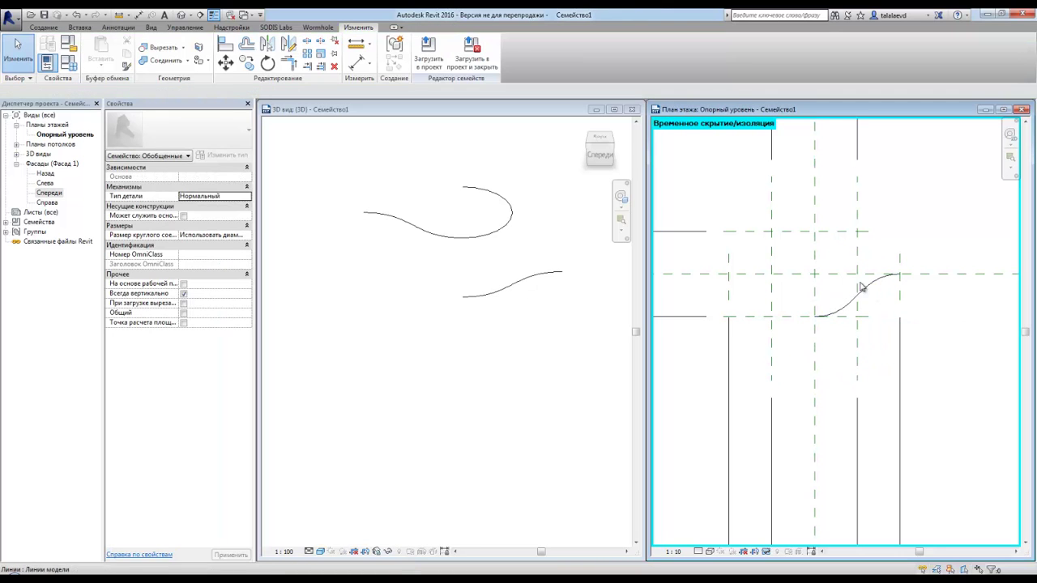
pyautogui.click(588, 146)
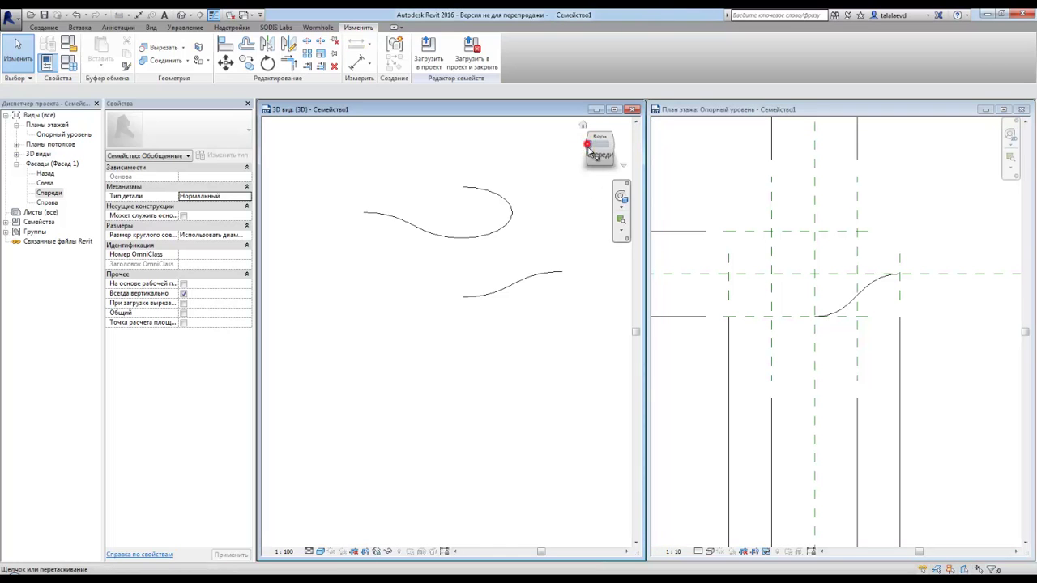
# Orbit the 3D view to show both curves, then open the Left elevation, moved lower-left and zoomed in.
pyautogui.click(588, 147)
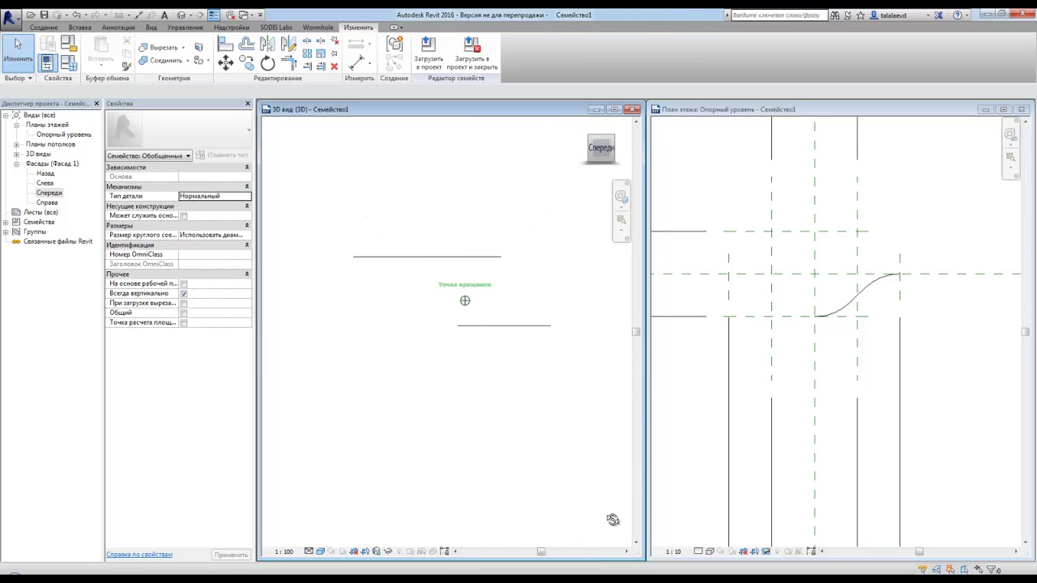
pyautogui.moveTo(278, 543)
pyautogui.keyDown('shift'); pyautogui.mouseDown(button='middle')
pyautogui.moveTo(292, 145)
pyautogui.moveTo(277, 146)
pyautogui.mouseUp(button='middle'); pyautogui.keyUp('shift')
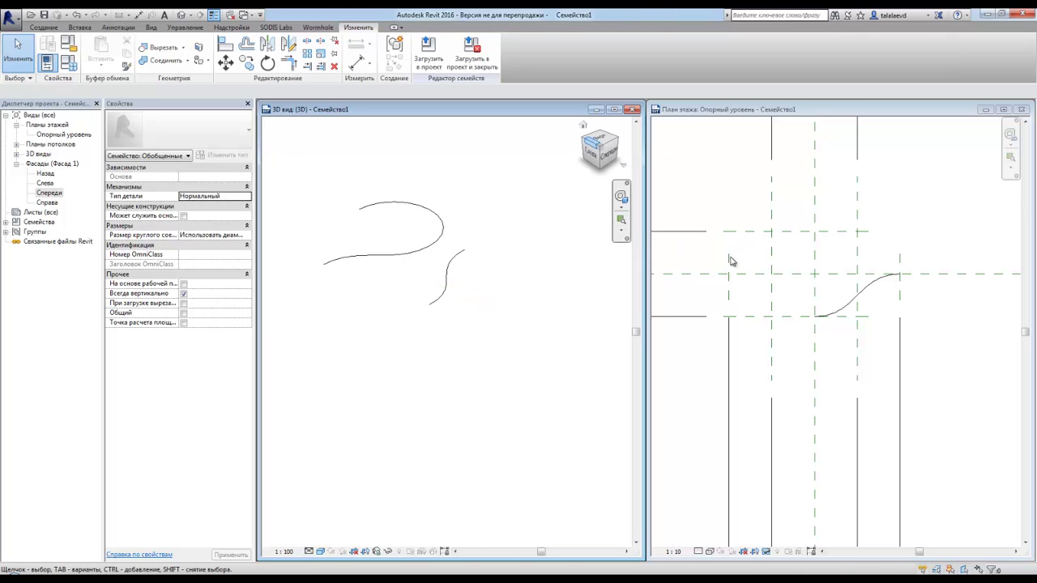
pyautogui.doubleClick(46, 184)
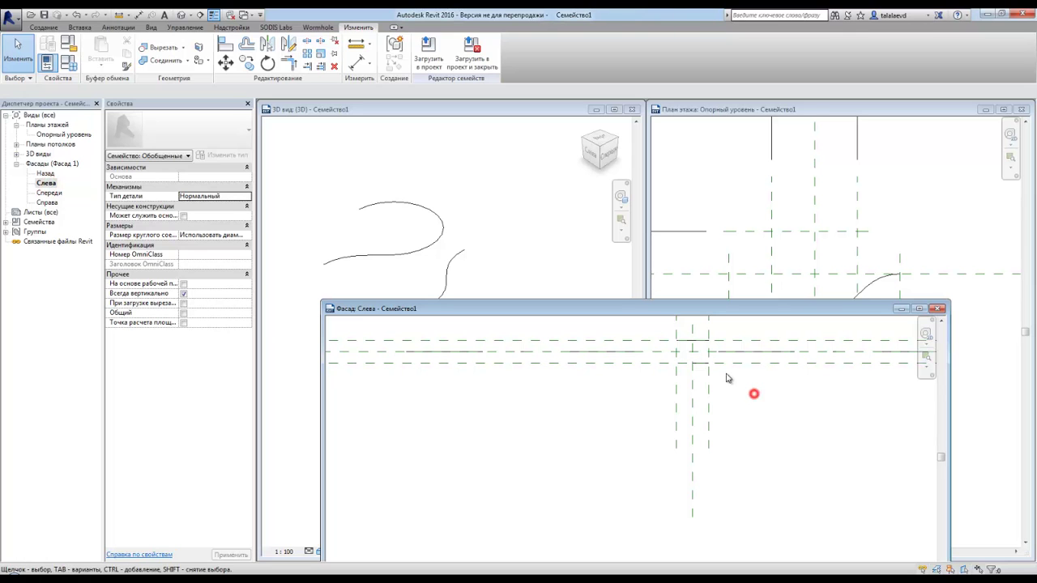
pyautogui.moveTo(737, 366); pyautogui.dragTo(670, 435, button='middle')
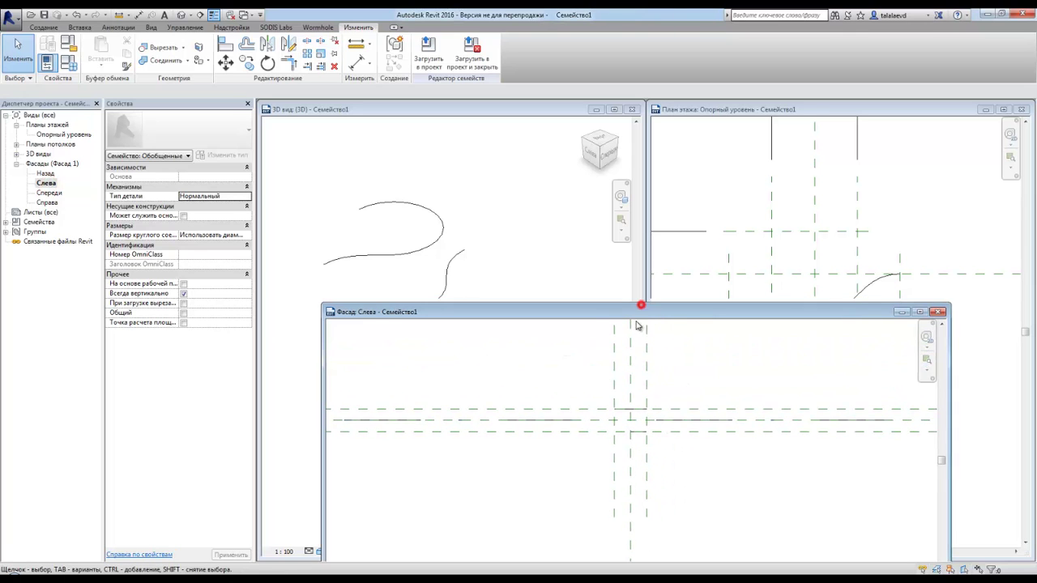
pyautogui.moveTo(644, 309); pyautogui.dragTo(593, 357)
pyautogui.scroll(2, 590, 482)
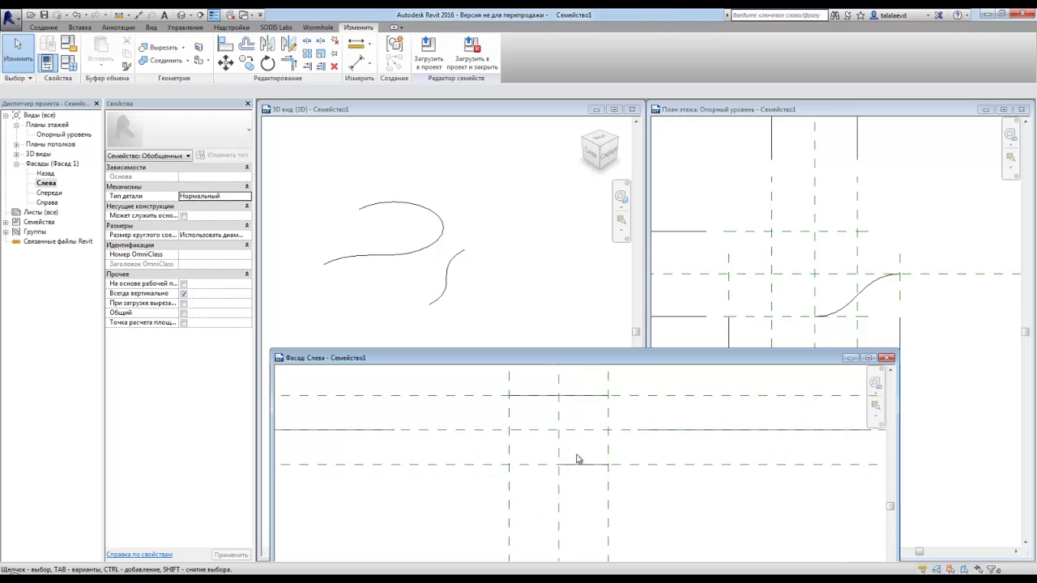
pyautogui.click(44, 27)
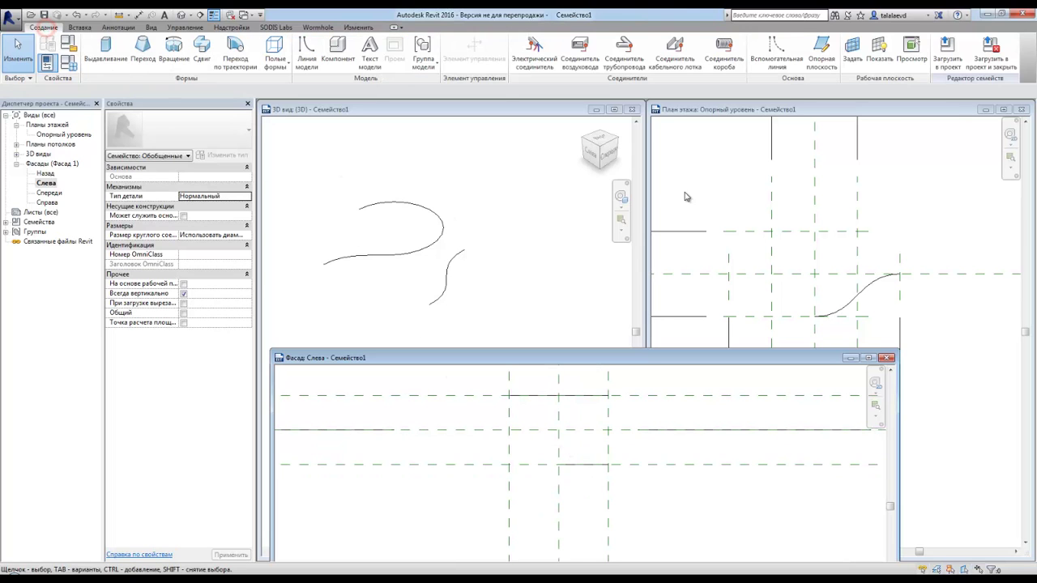
# Draw a diagonal reference line from the upper plane intersection to the lower right intersection.
pyautogui.click(776, 68)
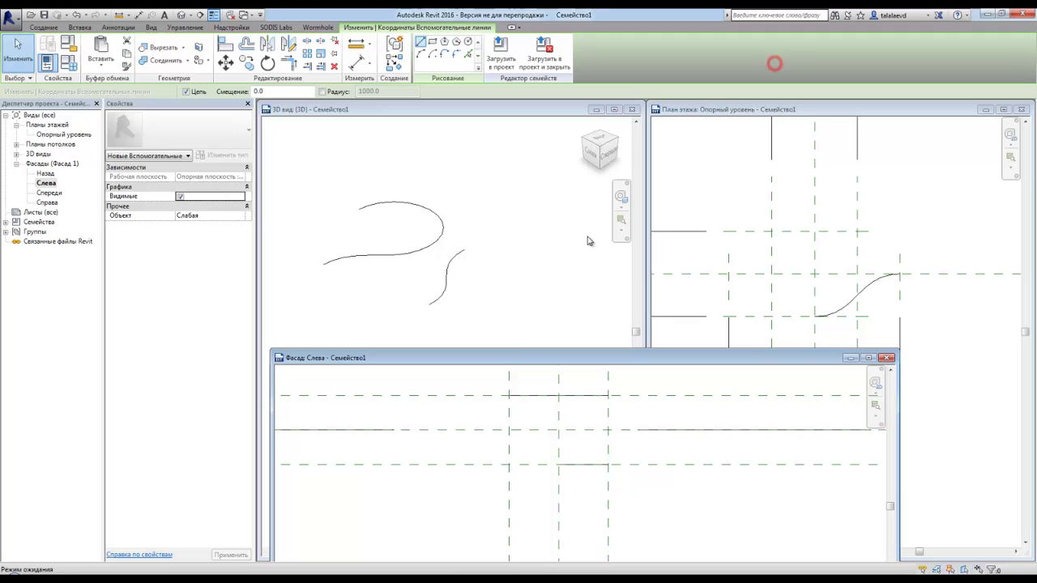
pyautogui.click(509, 396)
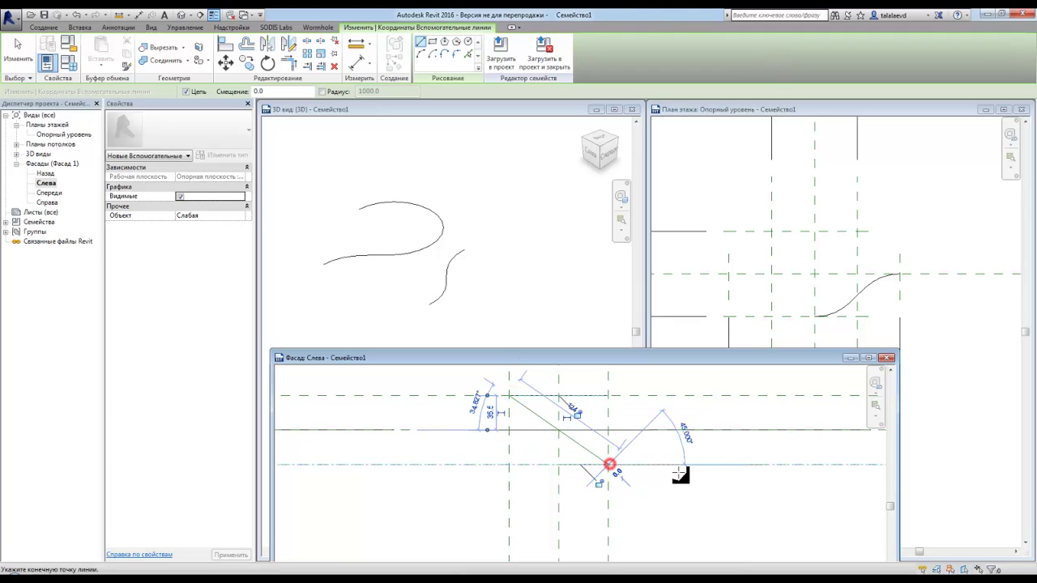
pyautogui.click(608, 464)
pyautogui.press('Escape')
pyautogui.press('Escape')
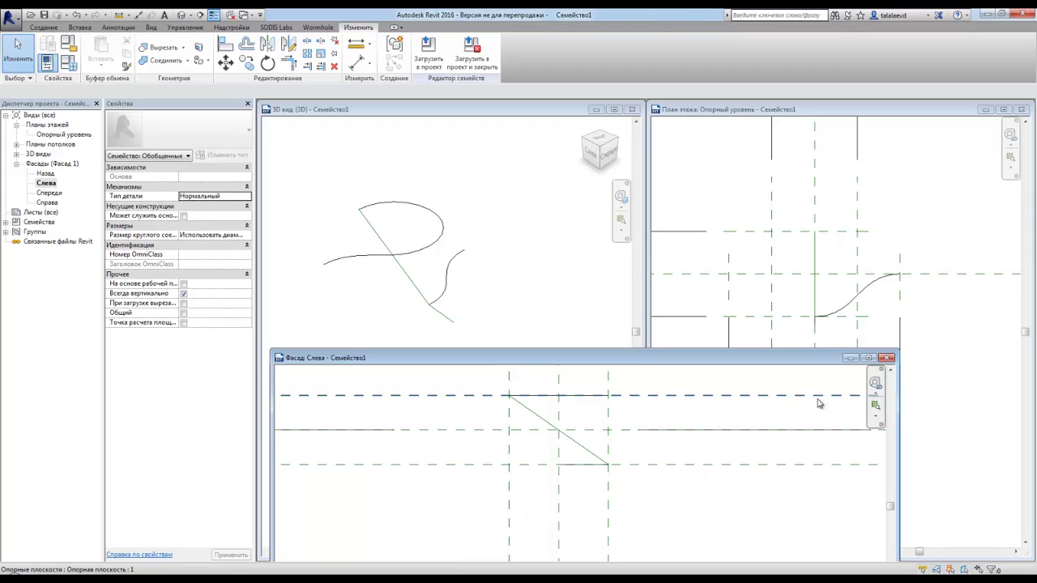
# Nudge the left vertical and bottom horizontal reference planes slightly with the arrow keys.
pyautogui.click(510, 510)
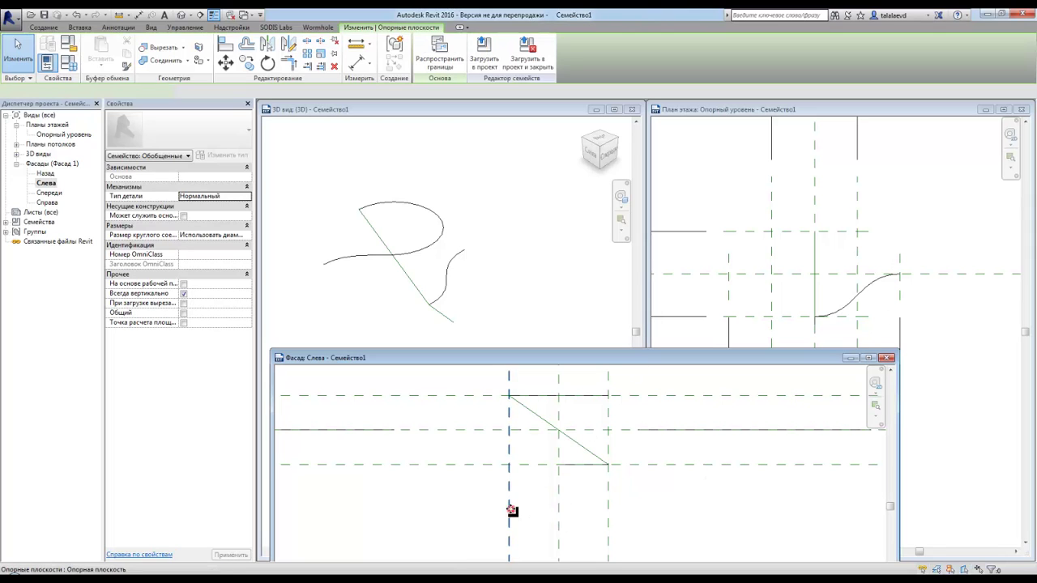
pyautogui.press('Right')
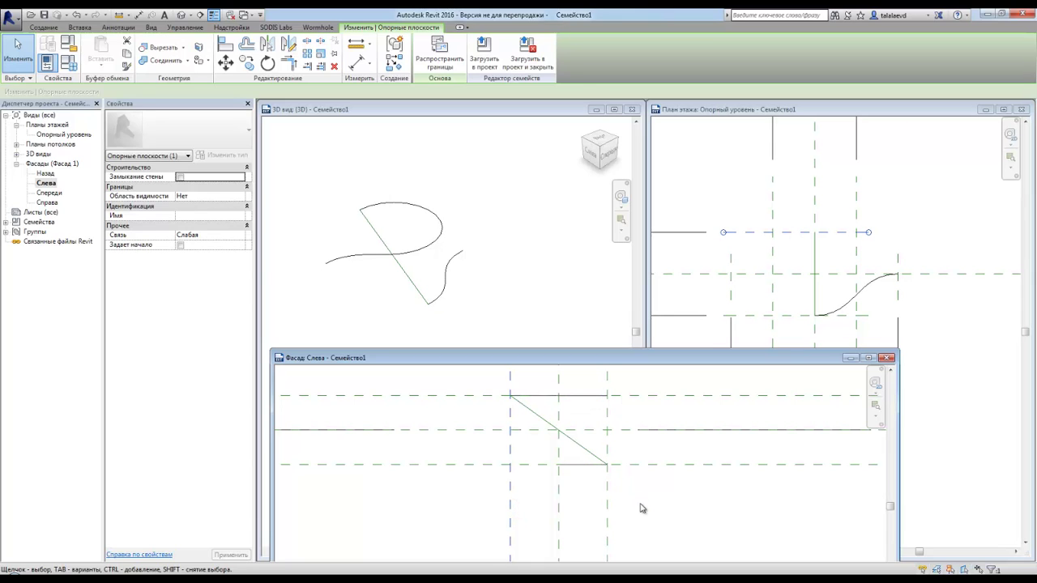
pyautogui.press('Right')
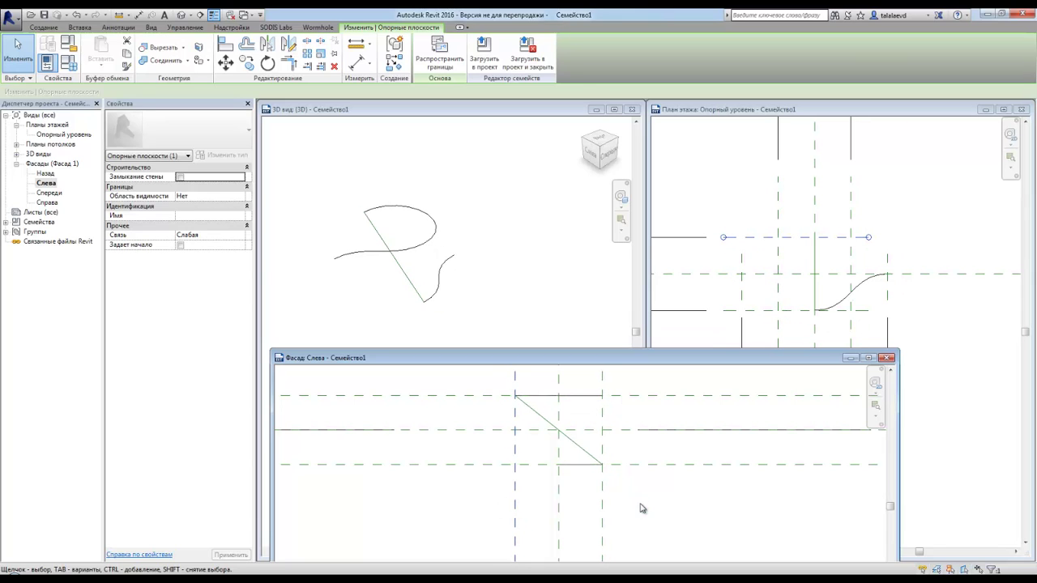
pyautogui.press('Left')
pyautogui.press('Left')
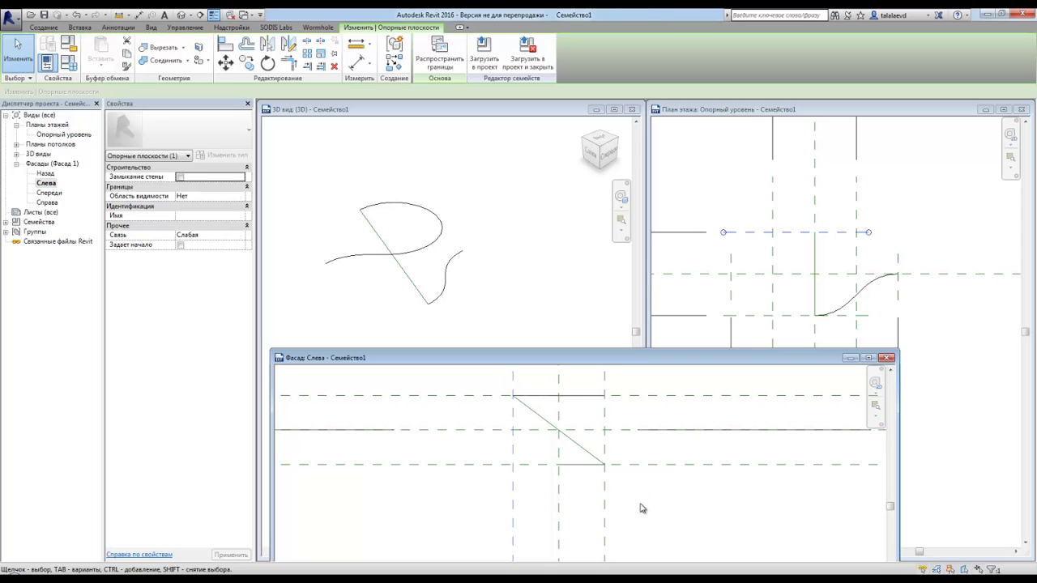
pyautogui.press('Left')
pyautogui.click(657, 462)
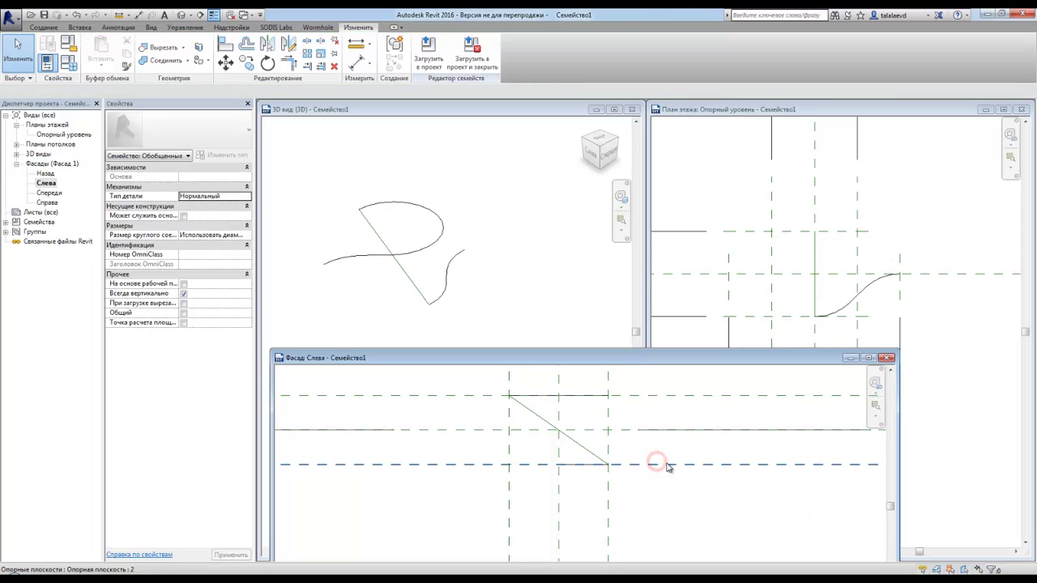
pyautogui.click(666, 465)
pyautogui.press('Up')
pyautogui.press('Up')
pyautogui.press('Up')
pyautogui.press('Up')
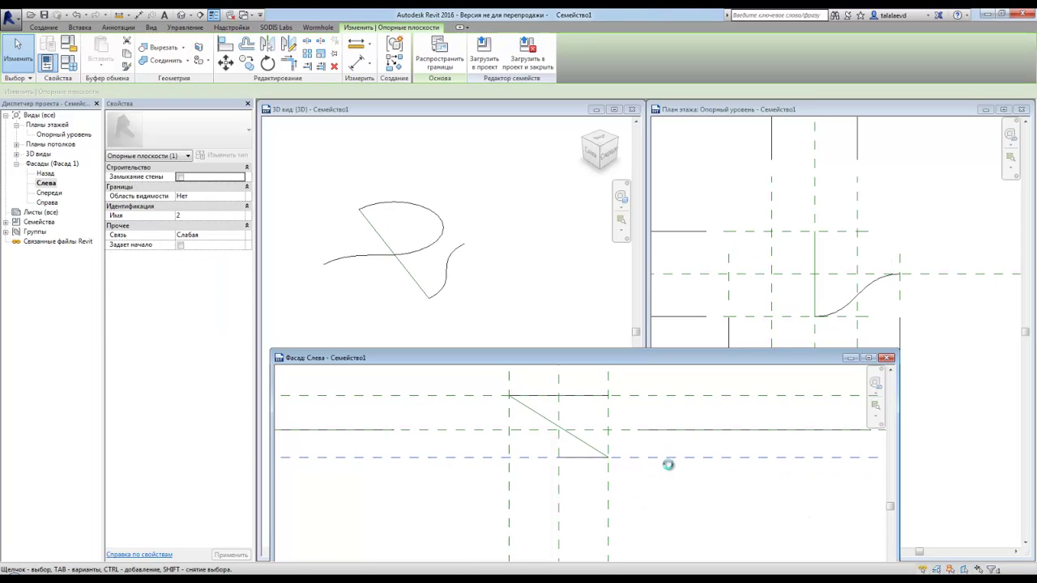
pyautogui.press('Up')
pyautogui.press('Up')
pyautogui.scroll(-2, 467, 450)
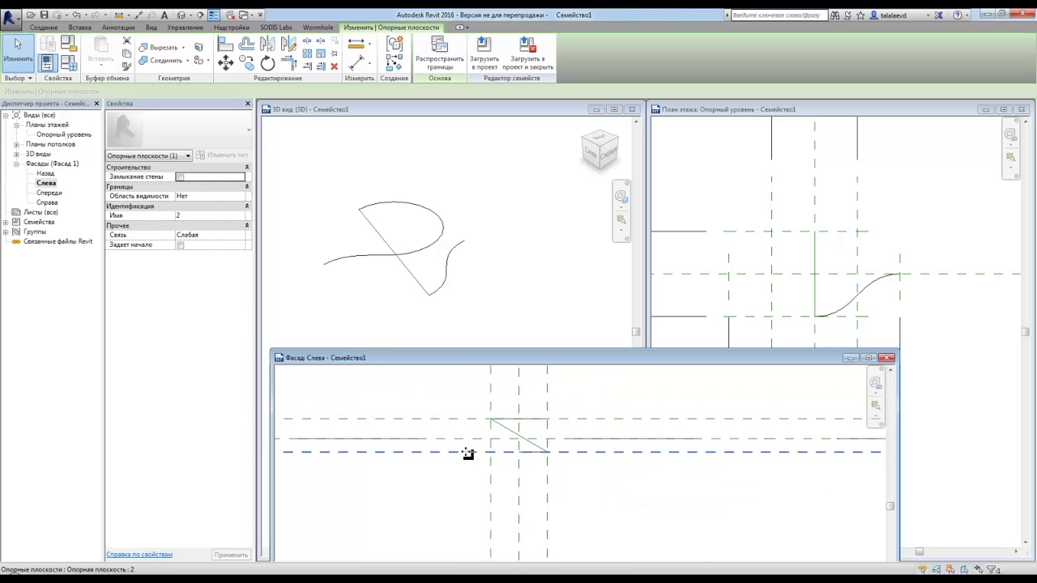
pyautogui.scroll(-2, 468, 452)
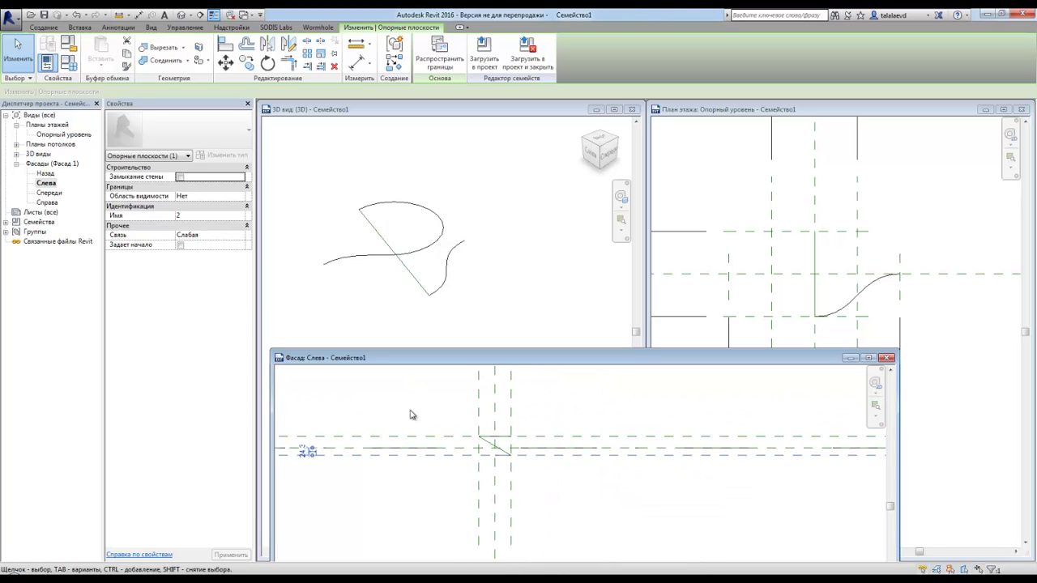
# Dimension the three horizontal reference planes, set them EQ, and shift the bottom plane.
pyautogui.click(359, 65)
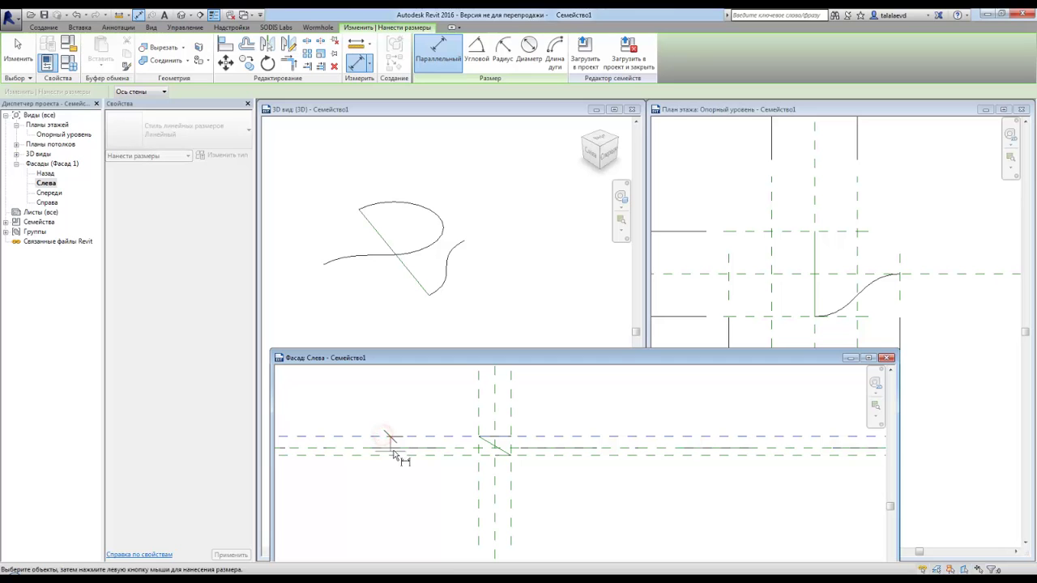
pyautogui.click(387, 437)
pyautogui.click(396, 447)
pyautogui.click(399, 455)
pyautogui.click(378, 512)
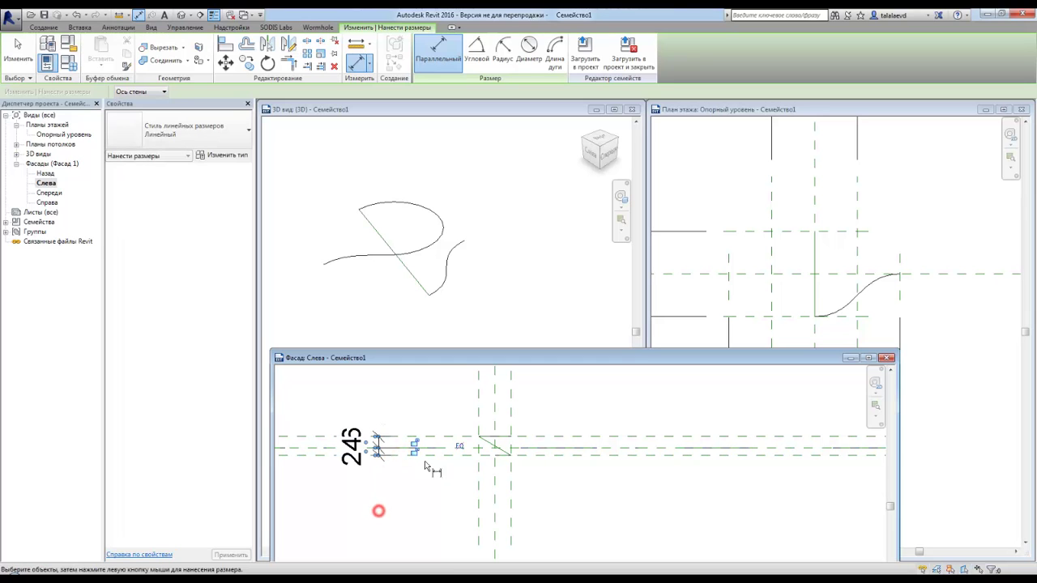
pyautogui.click(460, 447)
pyautogui.press('Escape')
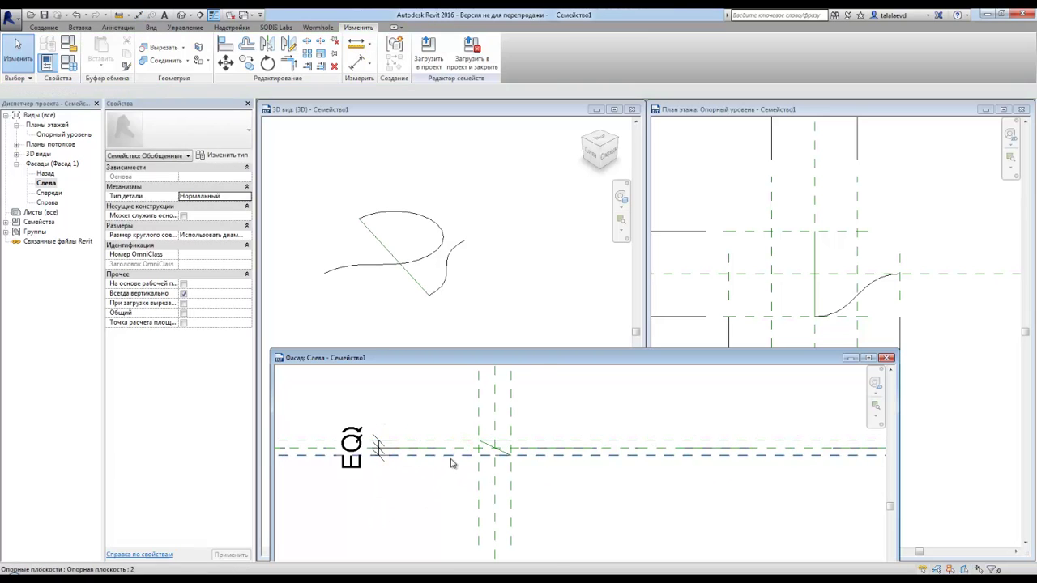
pyautogui.scroll(-2, 452, 463)
pyautogui.scroll(-2, 466, 460)
pyautogui.click(472, 459)
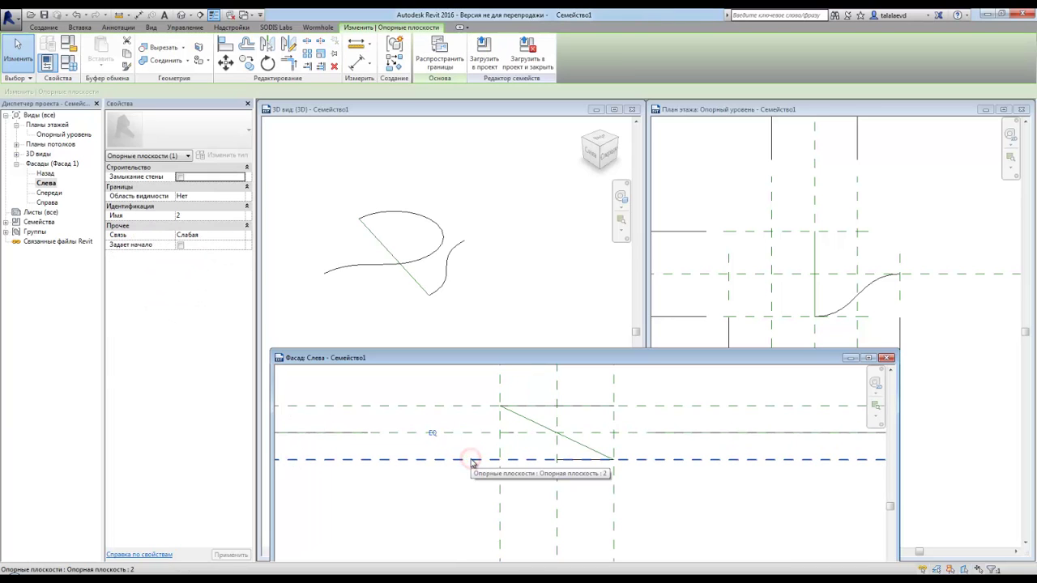
pyautogui.press('Up')
pyautogui.press('Up')
pyautogui.press('Up')
pyautogui.press('Up')
pyautogui.press('Up')
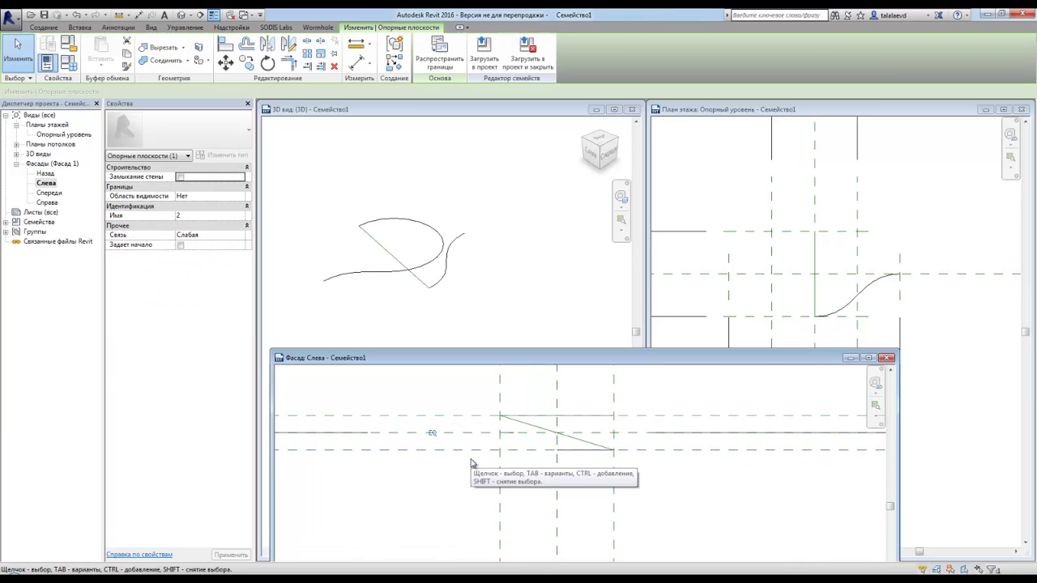
pyautogui.press('Down')
pyautogui.press('Down')
pyautogui.press('Down')
pyautogui.press('Down')
pyautogui.press('Down')
# Make the diagonal reference line the work plane, framed in the 3D view.
pyautogui.click(716, 495)
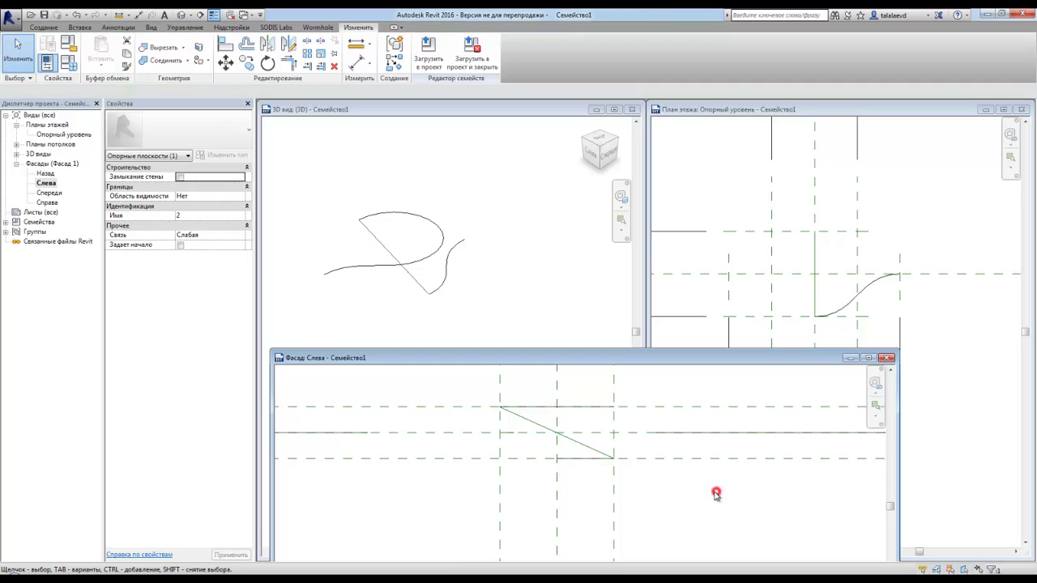
pyautogui.click(537, 254)
pyautogui.scroll(-2, 537, 254)
pyautogui.moveTo(497, 271); pyautogui.dragTo(557, 298, button='middle')
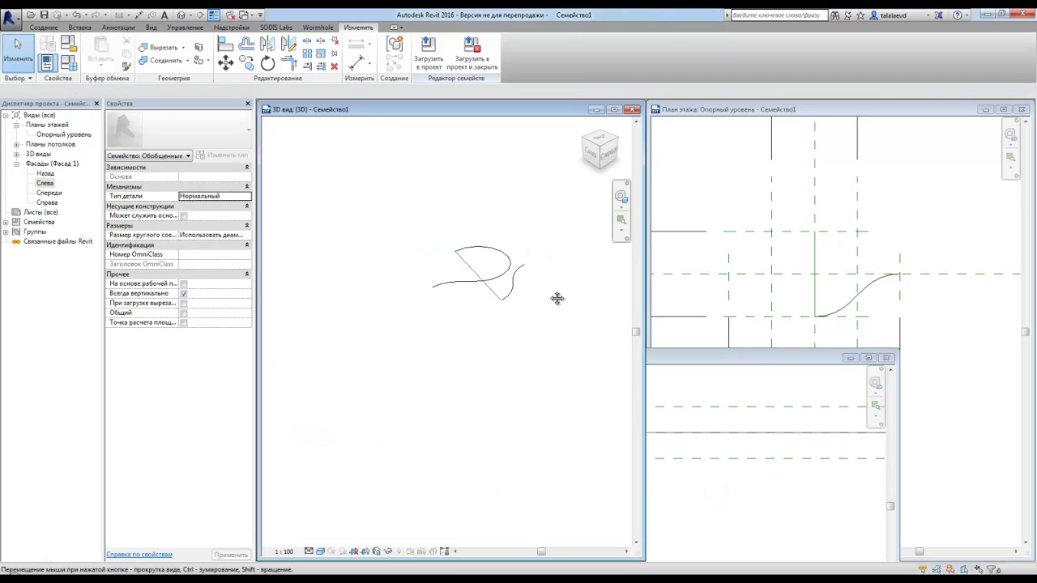
pyautogui.scroll(2, 501, 288)
pyautogui.moveTo(463, 238); pyautogui.dragTo(393, 243, button='middle')
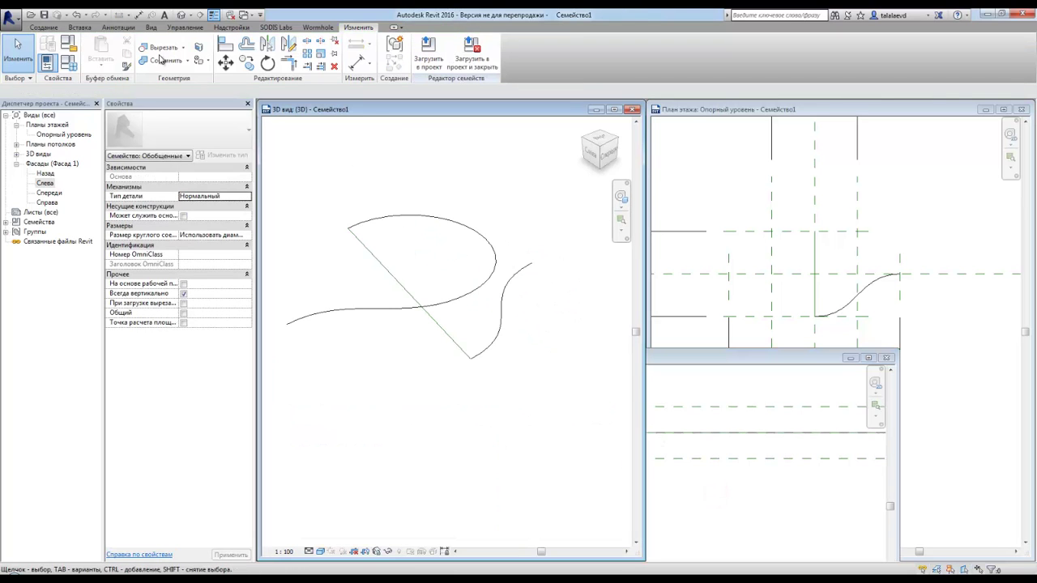
pyautogui.click(34, 26)
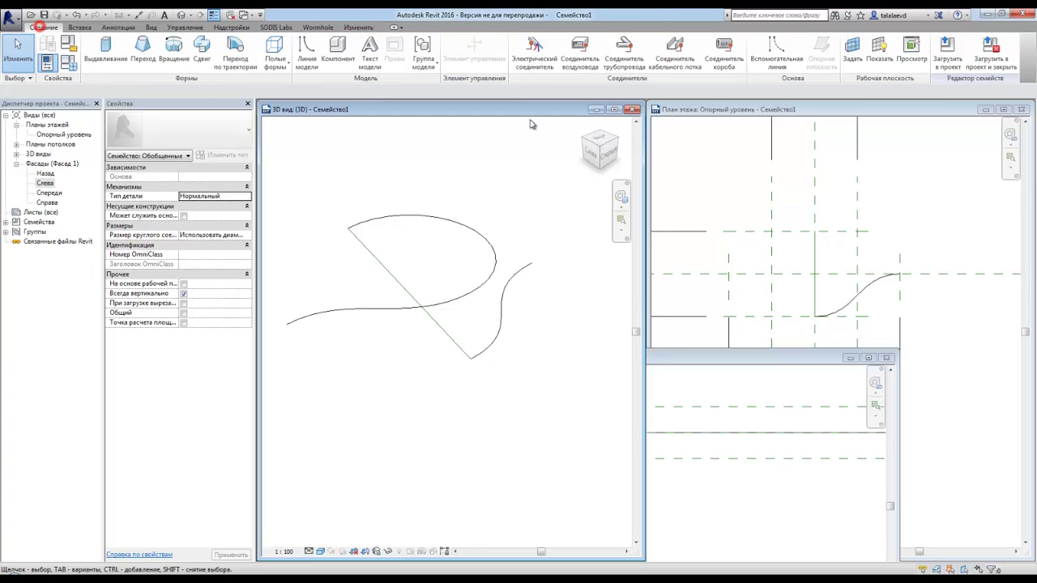
pyautogui.click(851, 53)
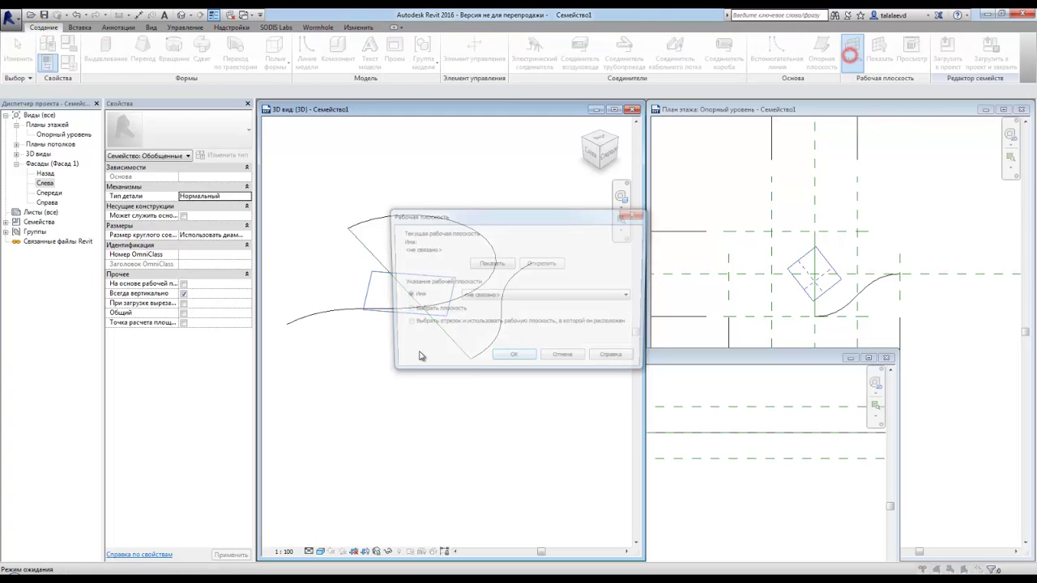
pyautogui.click(501, 361)
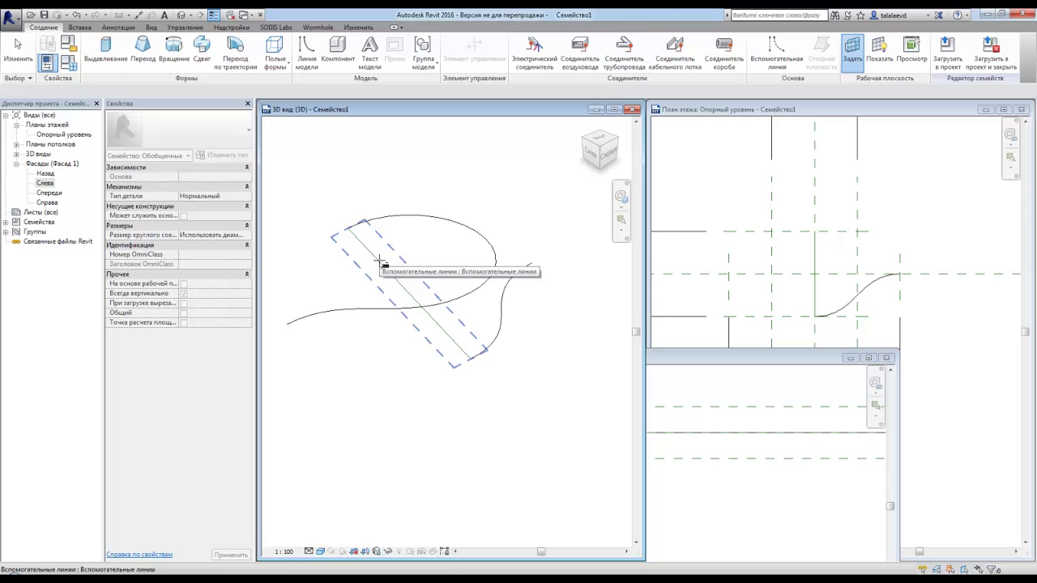
pyautogui.click(381, 263)
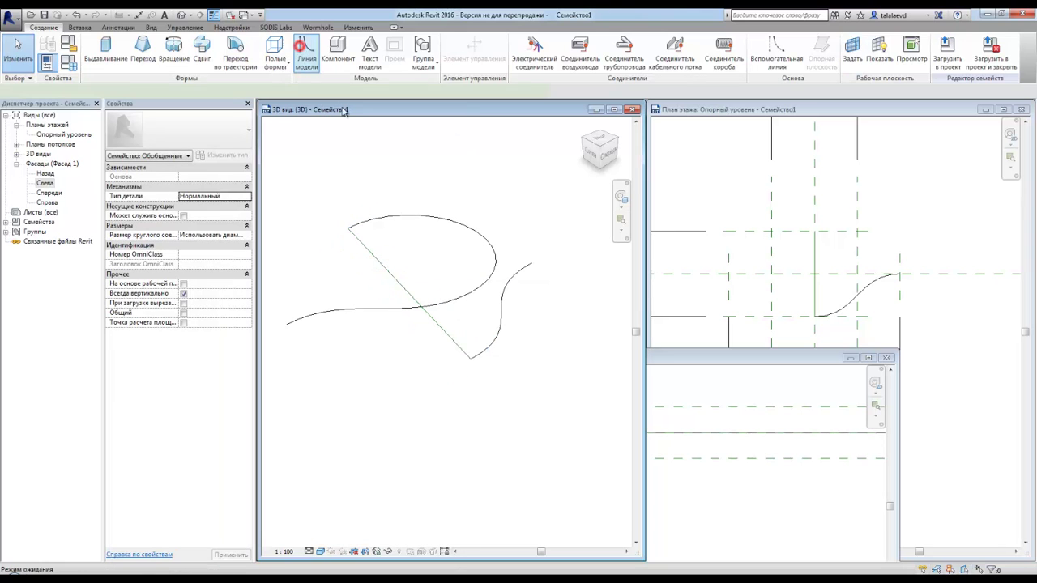
# Draw a model-line arc from the reference line's endpoint to the spline, closing the loop.
pyautogui.press('l')
pyautogui.press('i')
pyautogui.click(419, 53)
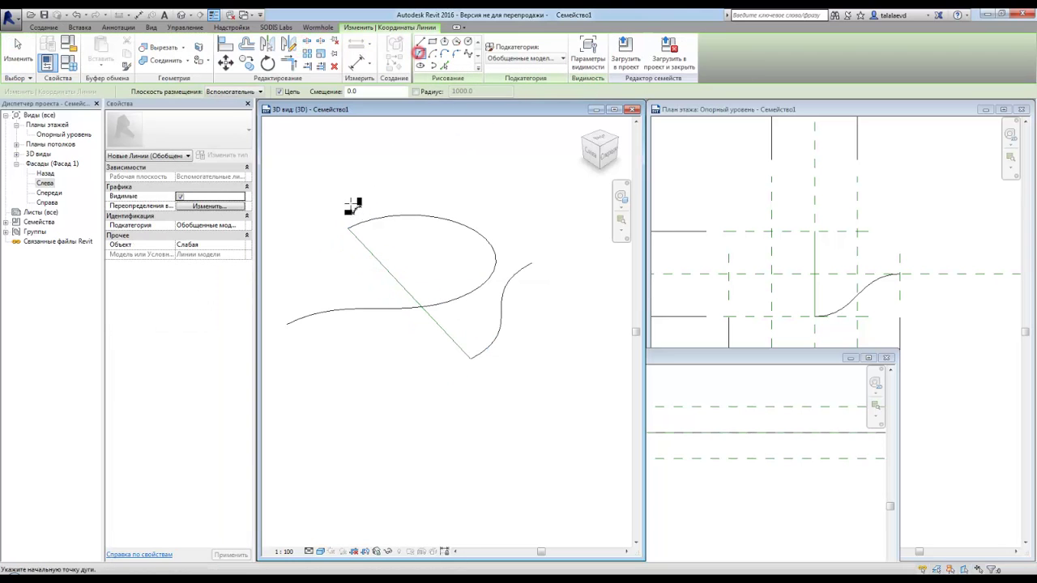
pyautogui.click(349, 229)
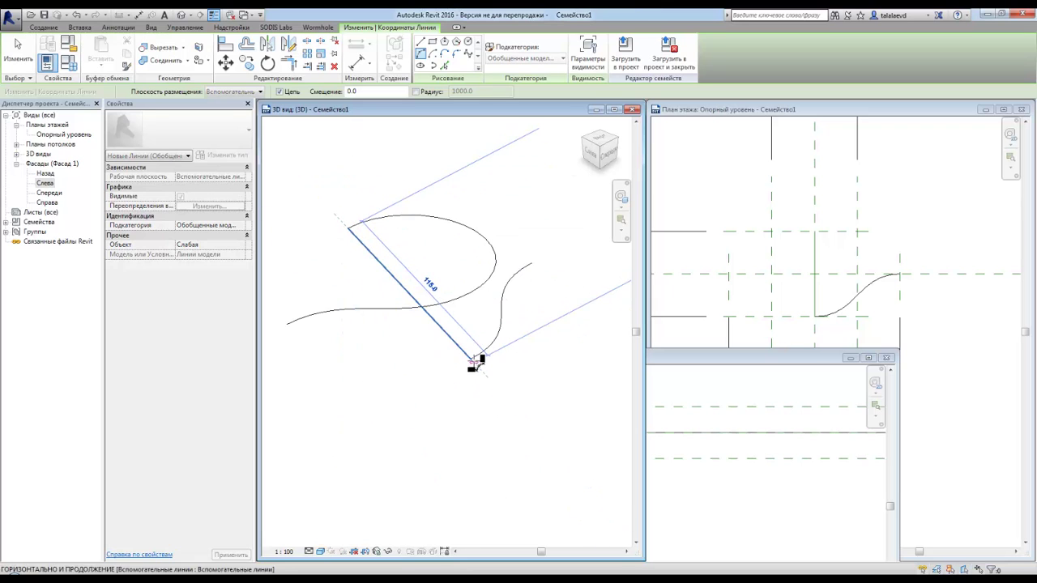
pyautogui.click(471, 357)
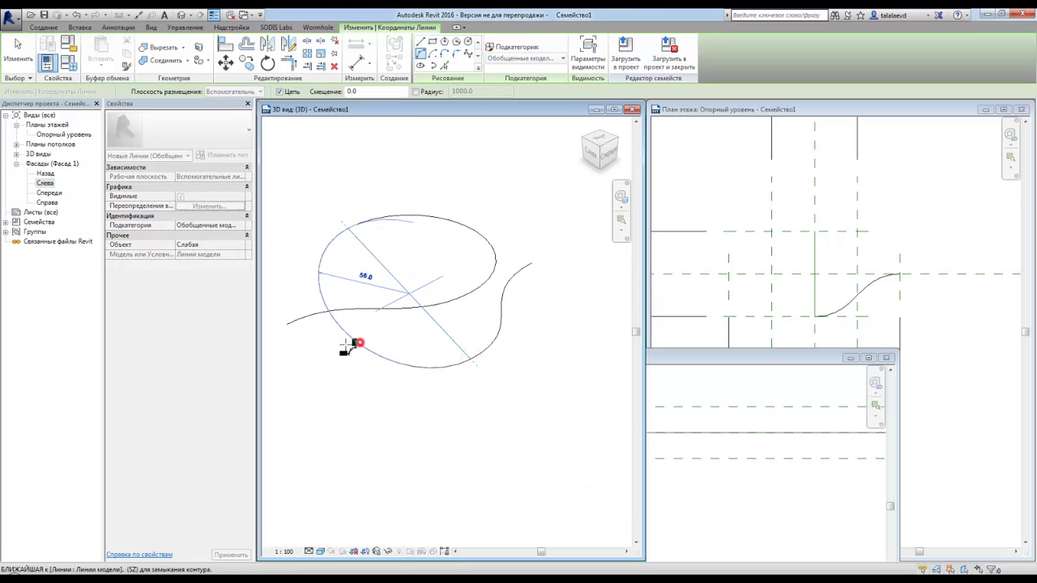
pyautogui.scroll(-3, 349, 347)
pyautogui.click(343, 231)
pyautogui.press('Escape')
pyautogui.press('Escape')
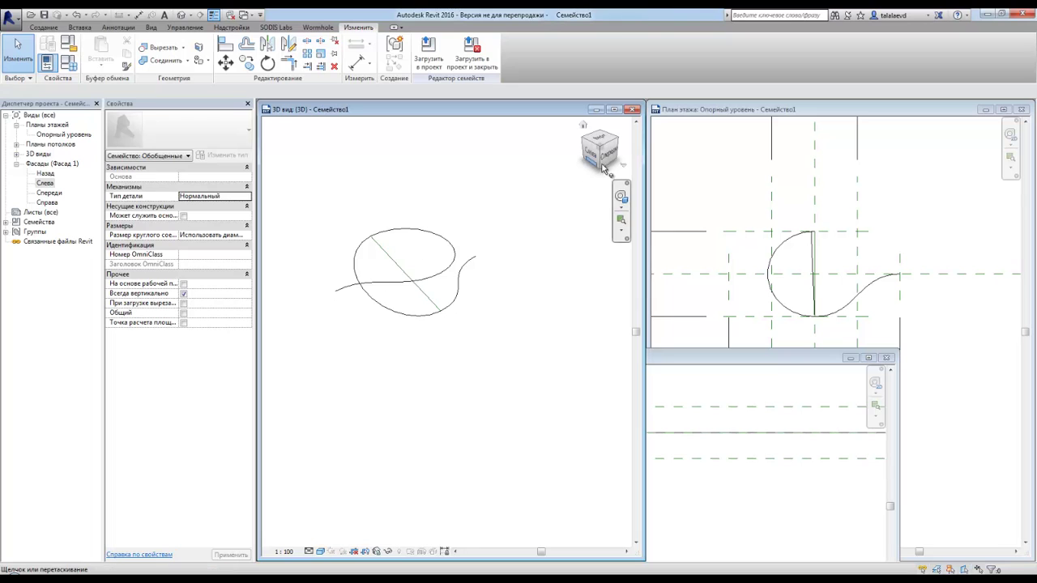
# Nudge the lower reference plane in the Left elevation up two steps for a shallower slope.
pyautogui.moveTo(604, 154)
pyautogui.mouseDown()
pyautogui.moveTo(466, 528)
pyautogui.moveTo(551, 144)
pyautogui.moveTo(593, 120)
pyautogui.moveTo(553, 137)
pyautogui.moveTo(475, 121)
pyautogui.moveTo(570, 543)
pyautogui.mouseUp()
pyautogui.keyDown('shift'); pyautogui.moveTo(571, 542); pyautogui.dragTo(589, 323, button='middle'); pyautogui.keyUp('shift')
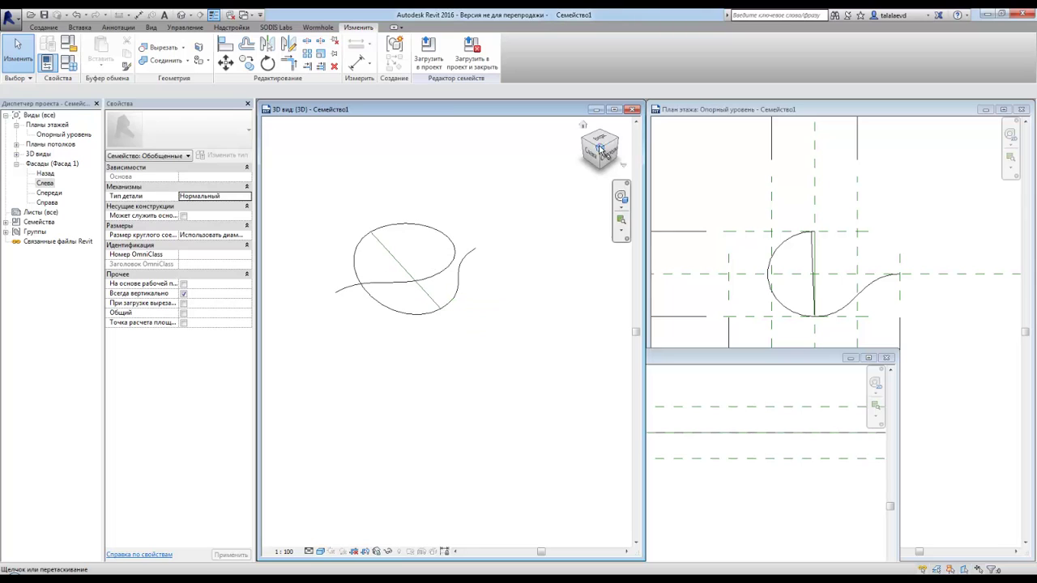
pyautogui.click(668, 463)
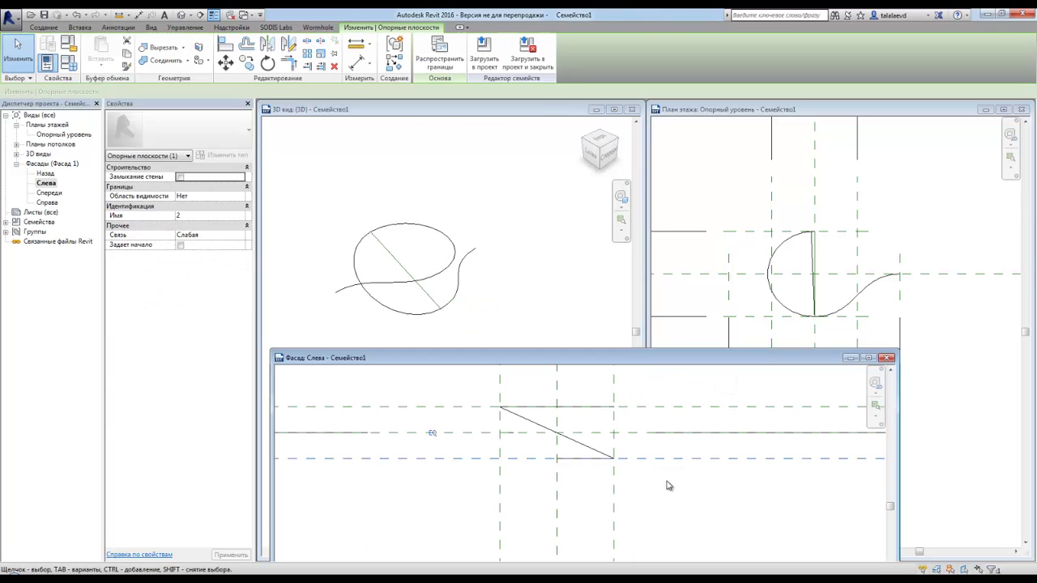
pyautogui.press('Up')
pyautogui.press('Up')
pyautogui.press('Up')
pyautogui.press('Up')
pyautogui.press('Up')
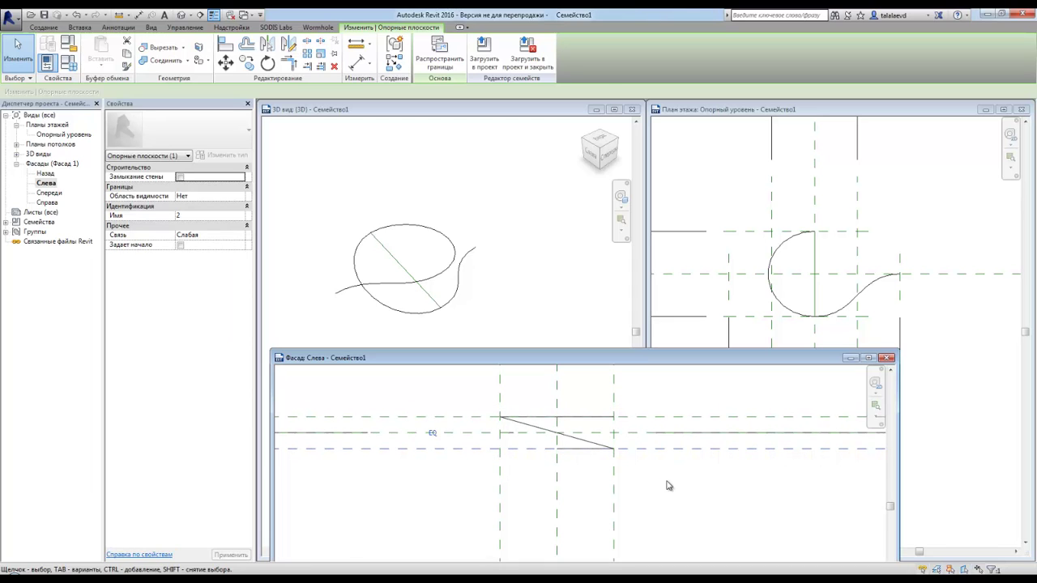
pyautogui.press('Up')
pyautogui.press('Up')
pyautogui.click(539, 303)
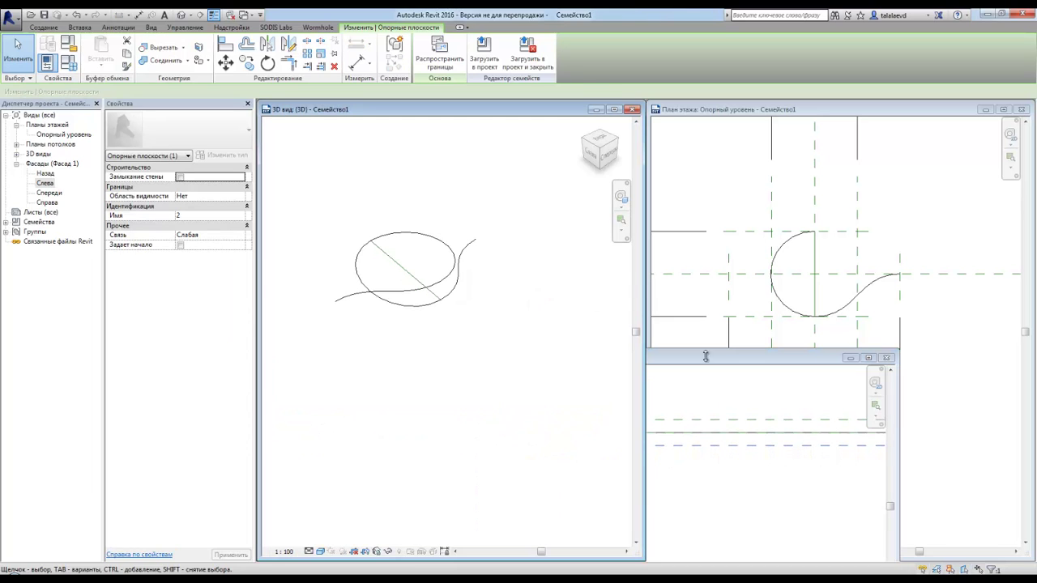
pyautogui.click(714, 259)
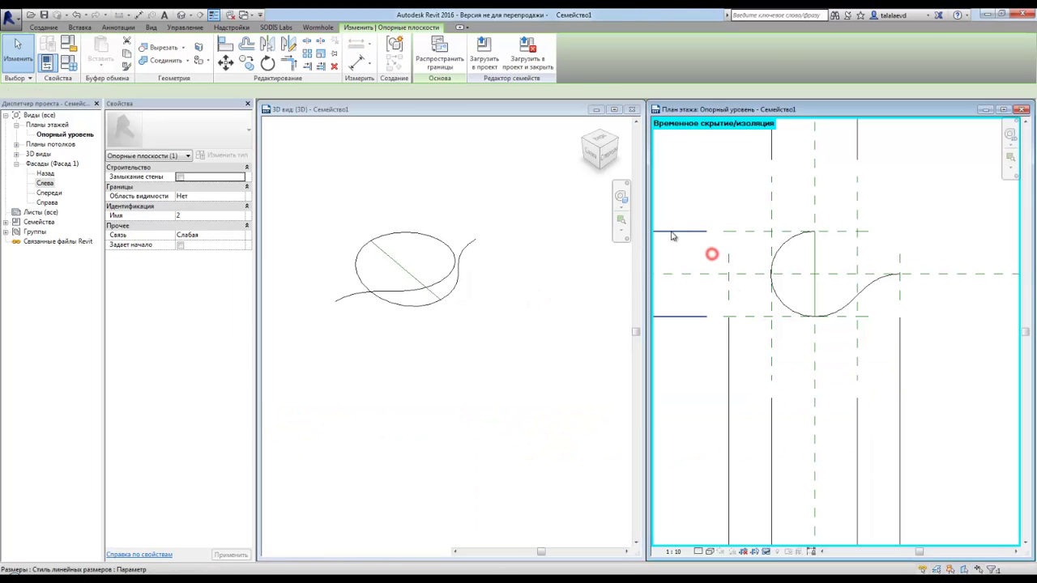
# Pick the S-curve, the loop's top half and the curve's right end as the sweep path, and accept it.
pyautogui.click(50, 29)
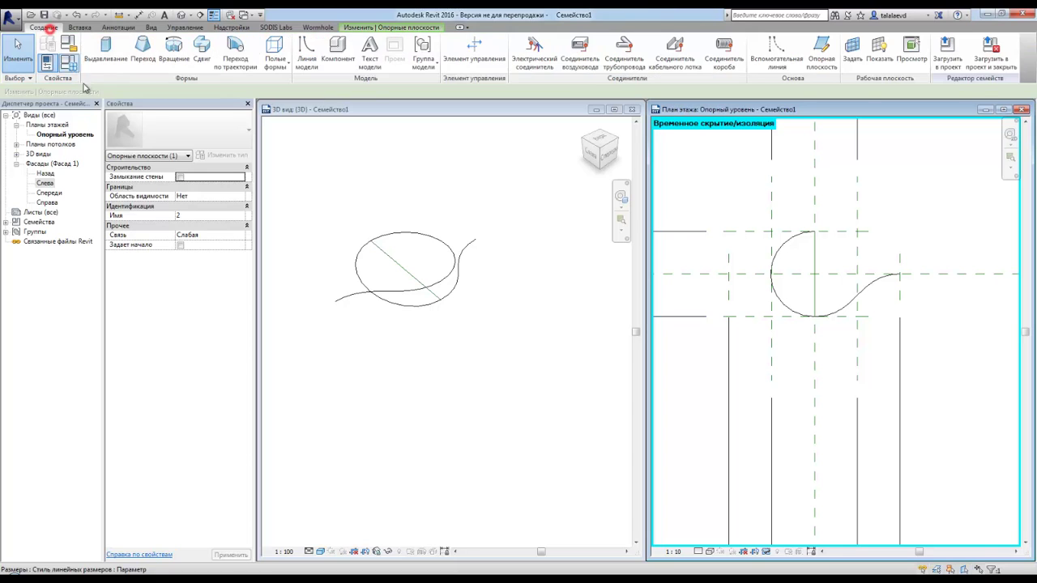
pyautogui.click(203, 51)
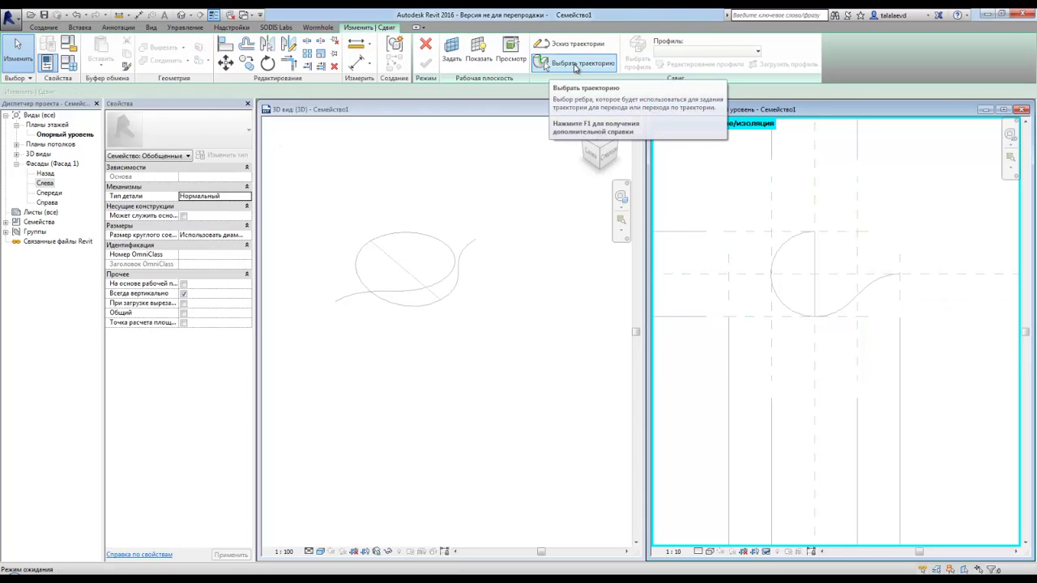
pyautogui.click(575, 65)
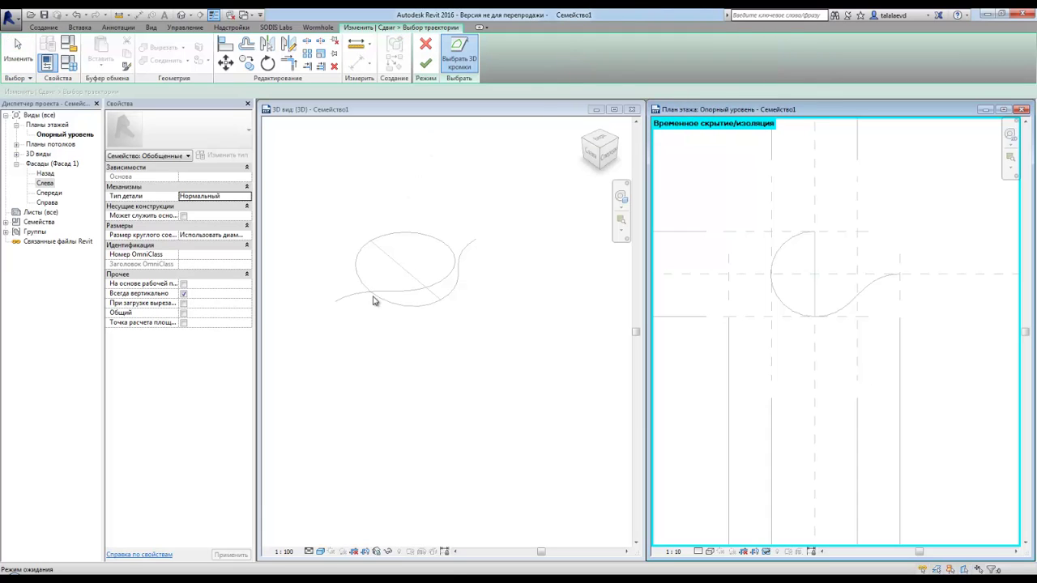
pyautogui.scroll(3, 359, 299)
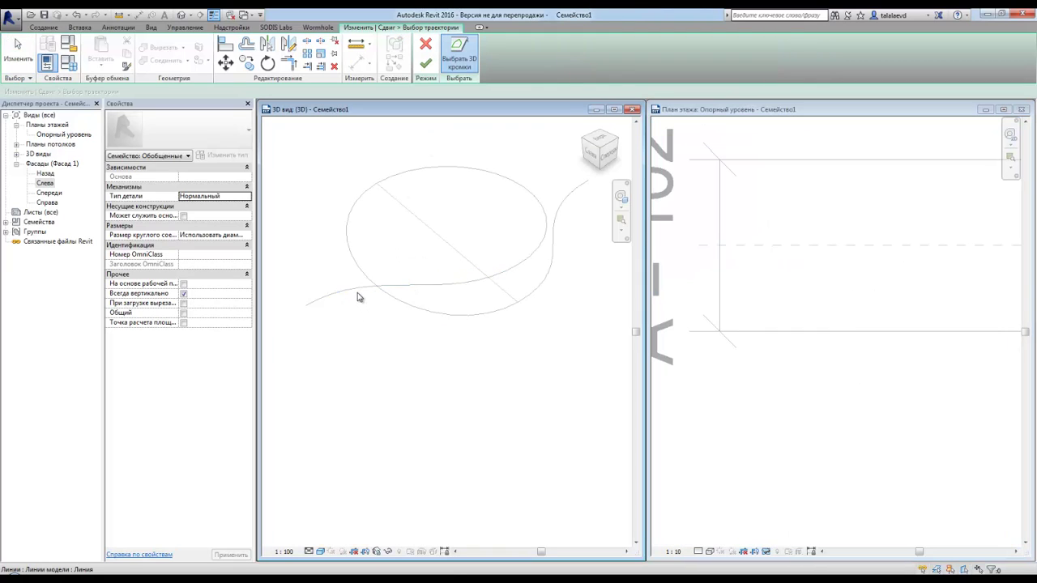
pyautogui.click(354, 288)
pyautogui.click(540, 241)
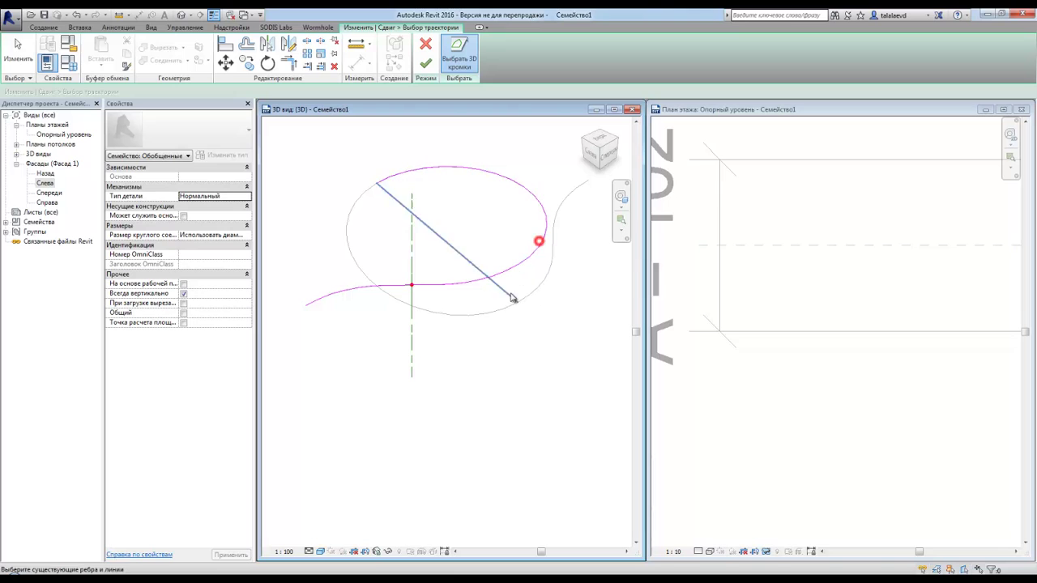
pyautogui.click(552, 278)
pyautogui.scroll(-2, 558, 327)
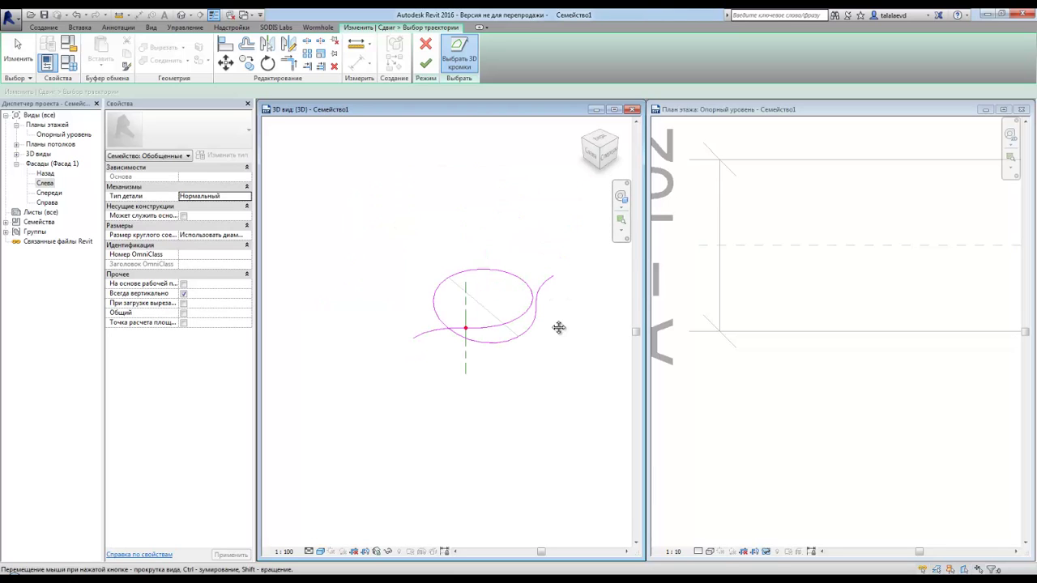
pyautogui.click(427, 64)
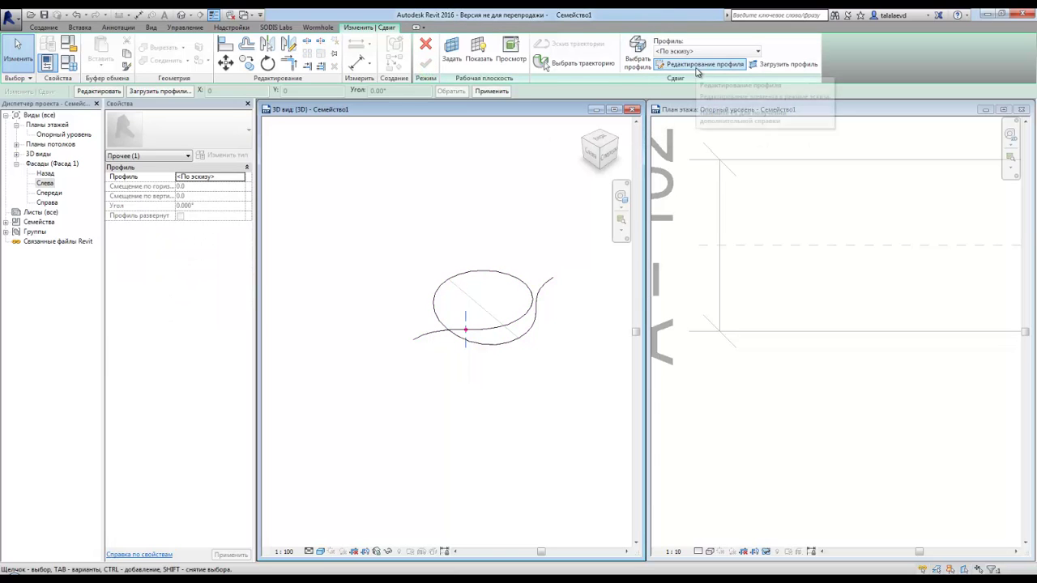
# Sketch a small circular profile at the path's profile point from the Left view and finish the sweep.
pyautogui.click(696, 64)
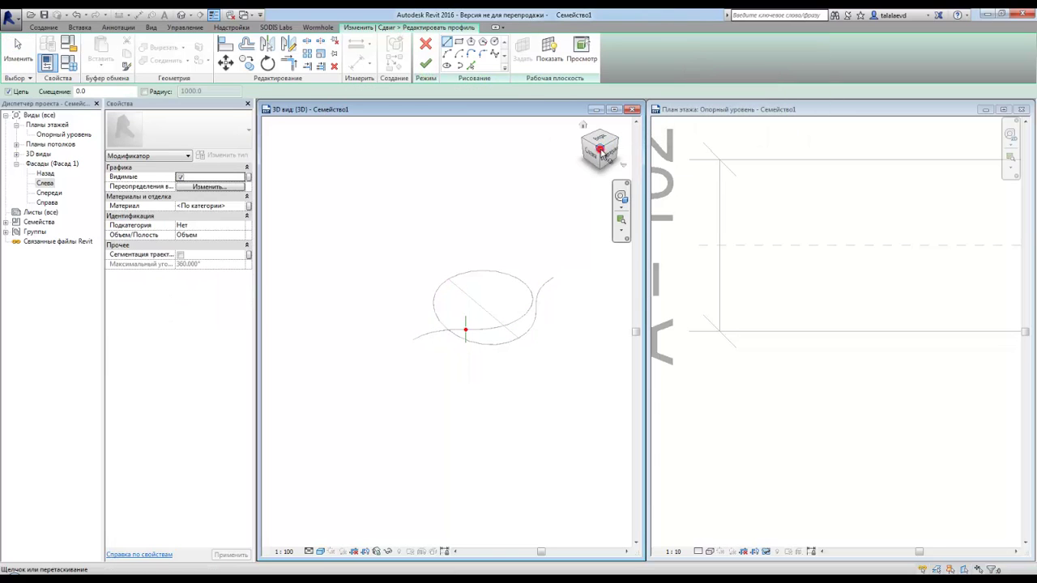
pyautogui.click(601, 149)
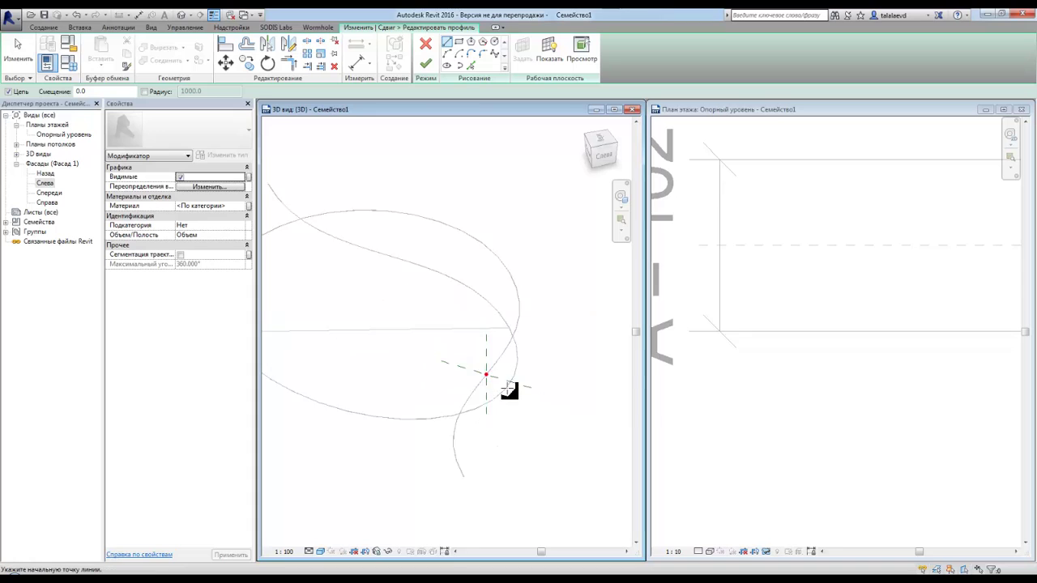
pyautogui.click(494, 41)
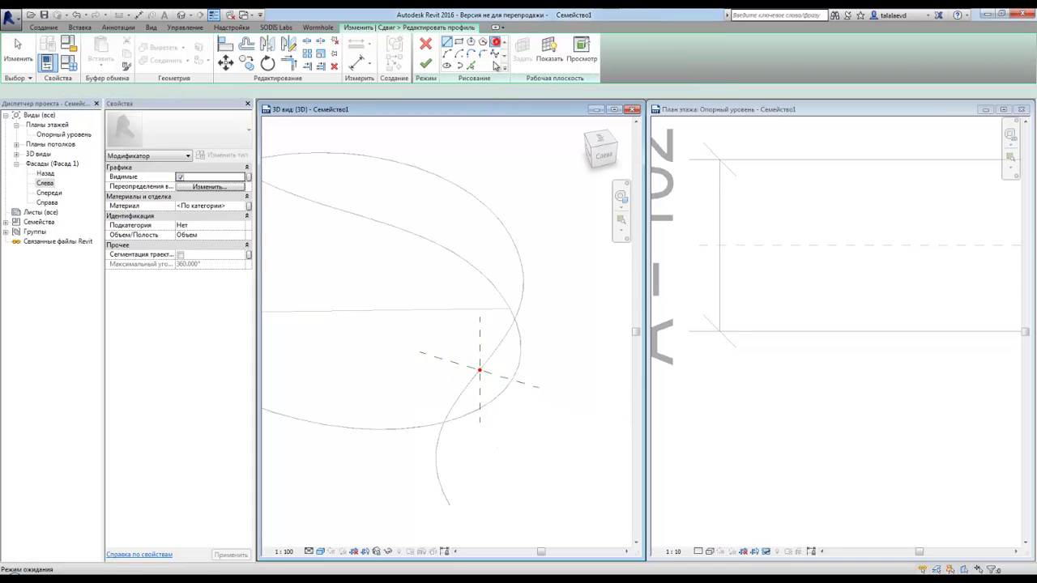
pyautogui.click(481, 372)
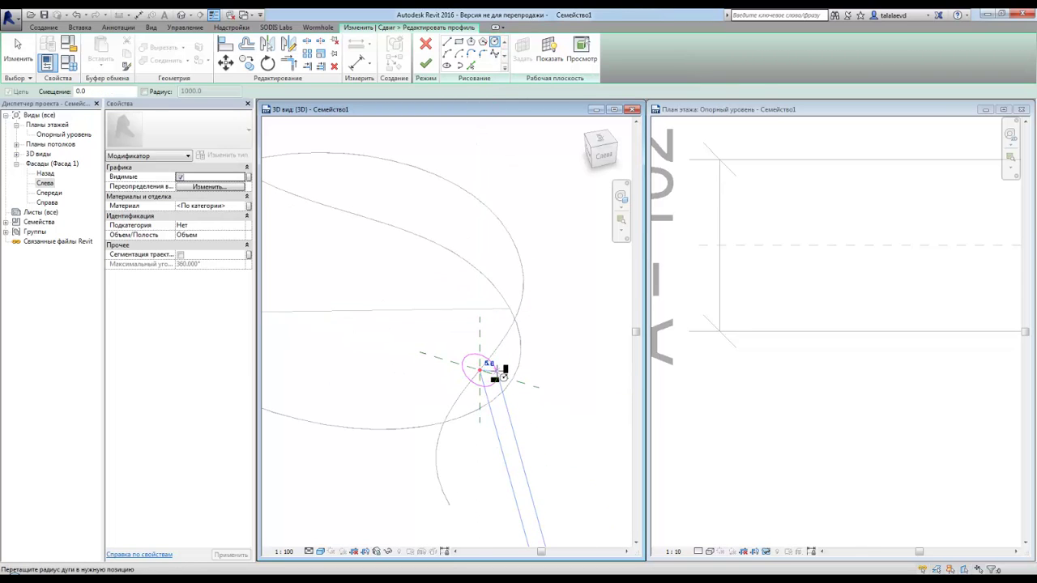
pyautogui.click(497, 371)
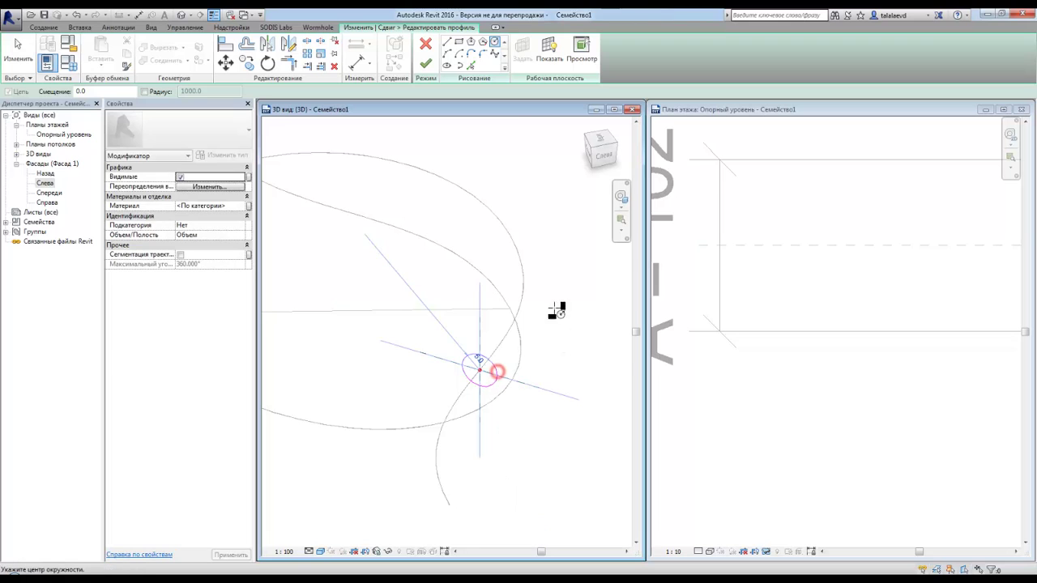
pyautogui.click(425, 64)
pyautogui.click(427, 64)
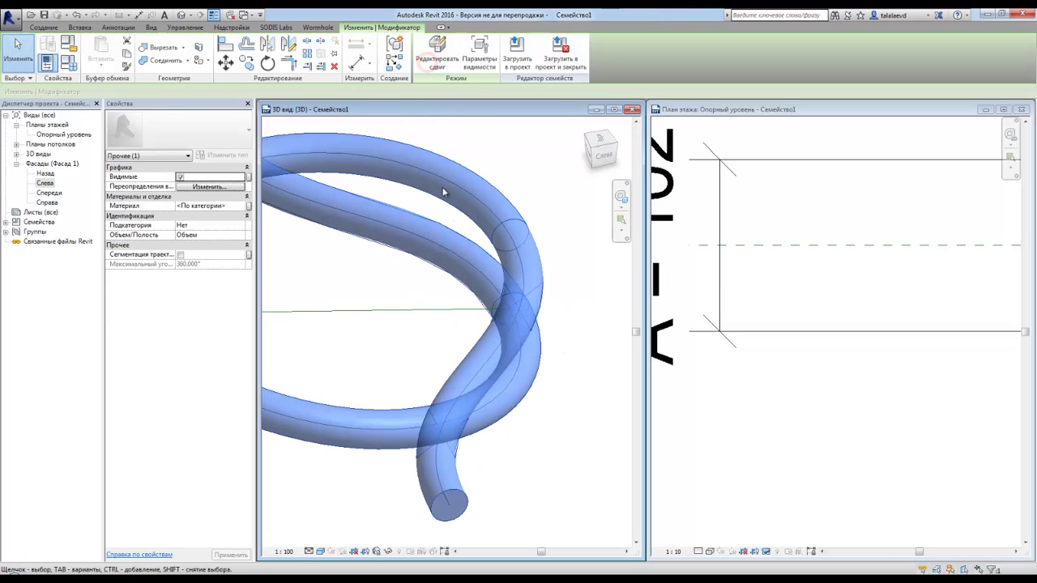
# Orbit the 3D view to inspect the finished tube loop from above.
pyautogui.click(393, 305)
pyautogui.scroll(-2, 394, 301)
pyautogui.scroll(-2, 401, 284)
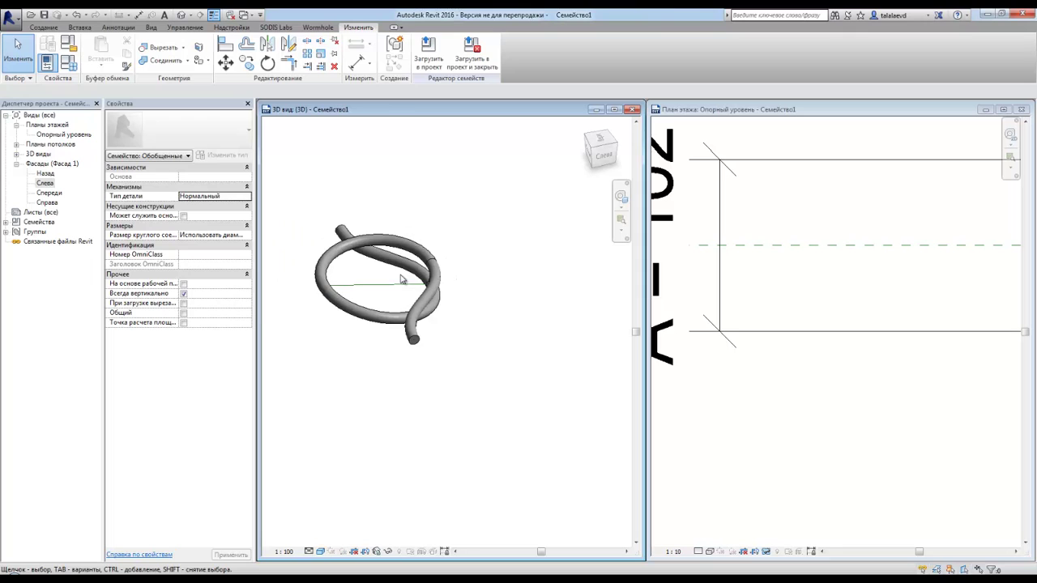
pyautogui.moveTo(597, 152); pyautogui.dragTo(424, 127)
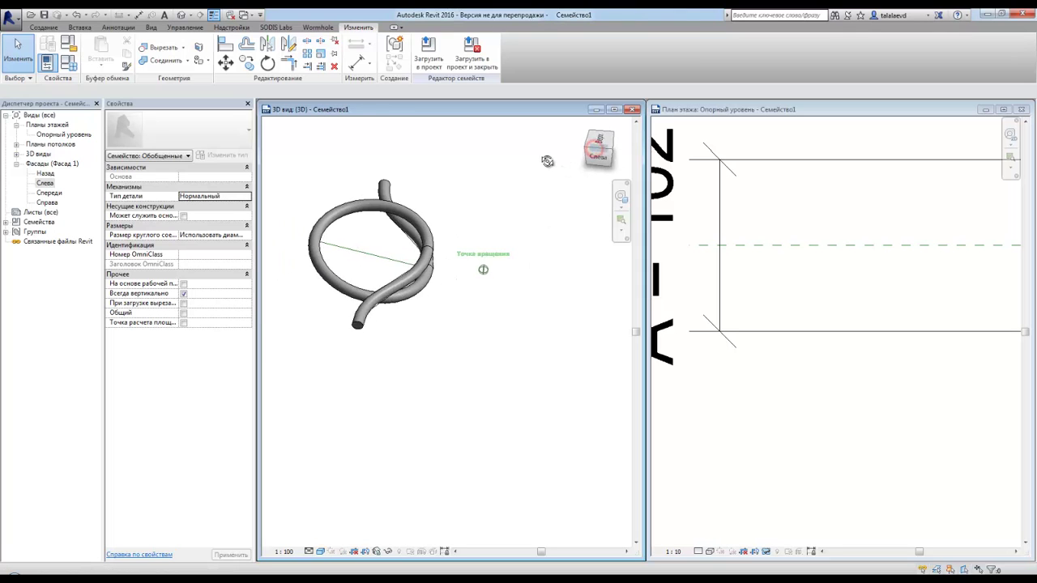
pyautogui.moveTo(424, 127)
pyautogui.keyDown('shift'); pyautogui.mouseDown(button='middle')
pyautogui.moveTo(423, 167)
pyautogui.moveTo(481, 167)
pyautogui.moveTo(436, 169)
pyautogui.mouseUp(button='middle'); pyautogui.keyUp('shift')
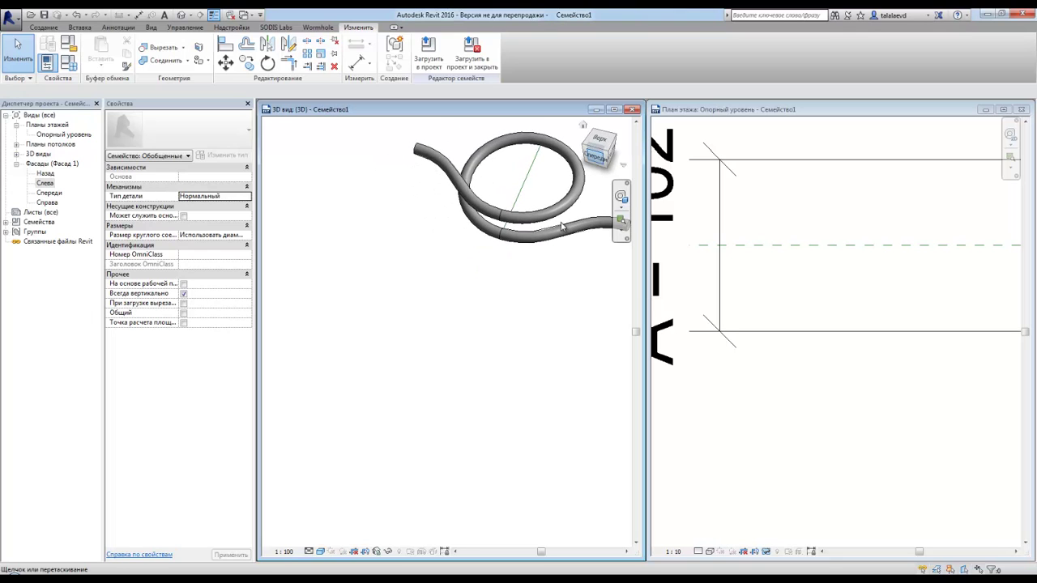
pyautogui.moveTo(504, 278); pyautogui.dragTo(489, 280, button='middle')
# Zoom out and pan the floor plan to show the whole loop.
pyautogui.click(817, 414)
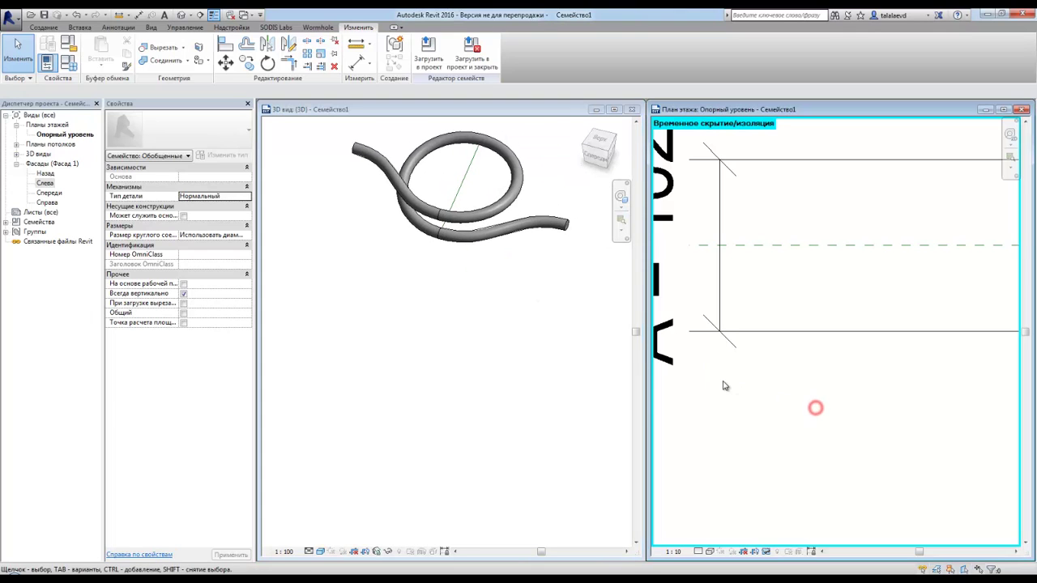
pyautogui.scroll(-3, 729, 389)
pyautogui.moveTo(949, 407)
pyautogui.mouseDown(button='middle')
pyautogui.moveTo(802, 392)
pyautogui.moveTo(805, 350)
pyautogui.mouseUp(button='middle')
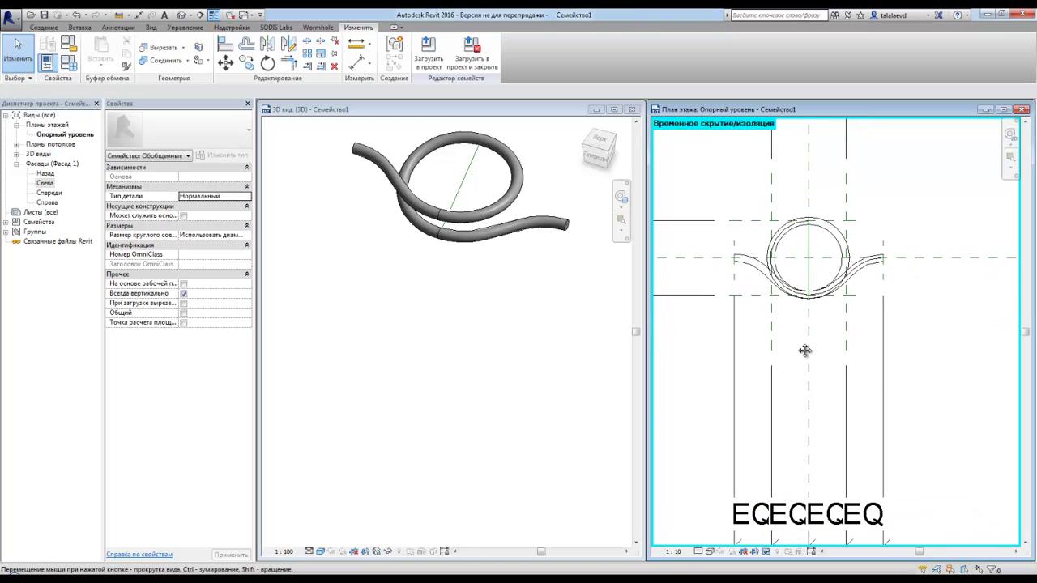
# In the Front elevation, nudge a reference plane upward and cancel the resulting sweep error.
pyautogui.doubleClick(49, 193)
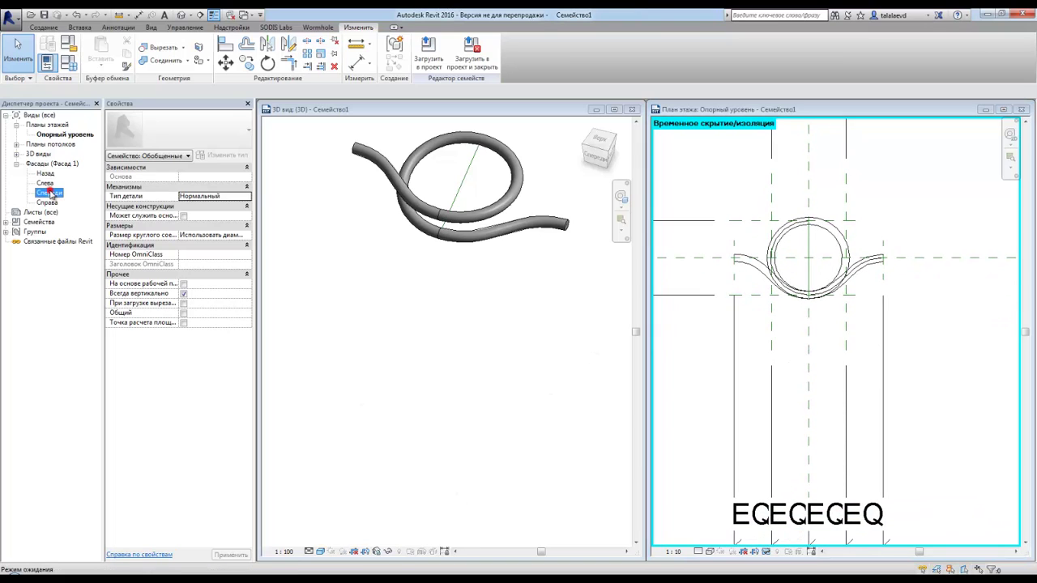
pyautogui.scroll(2, 571, 407)
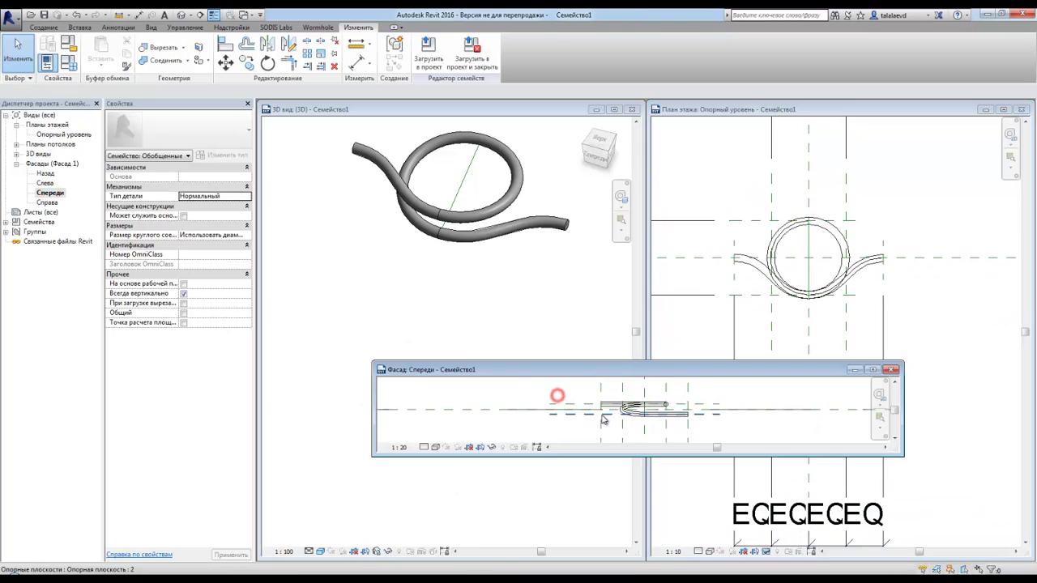
pyautogui.scroll(2, 589, 417)
pyautogui.click(594, 417)
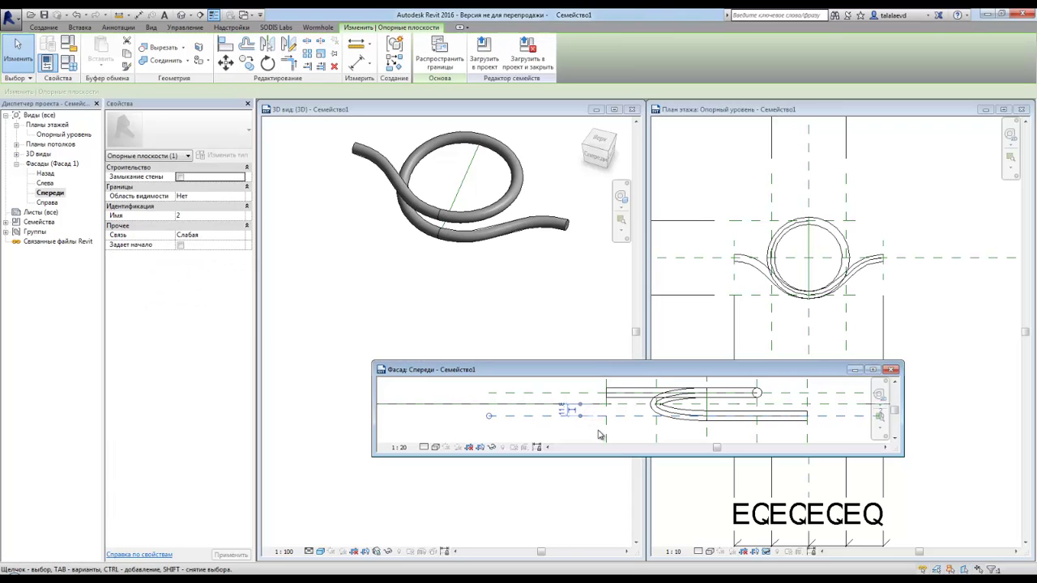
pyautogui.press('Up')
pyautogui.press('Up')
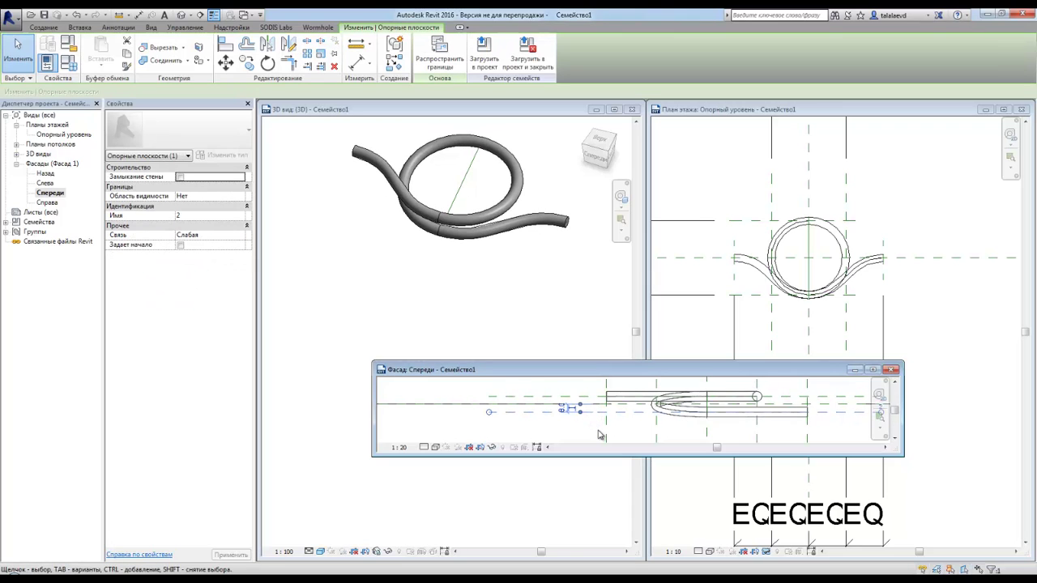
pyautogui.press('Up')
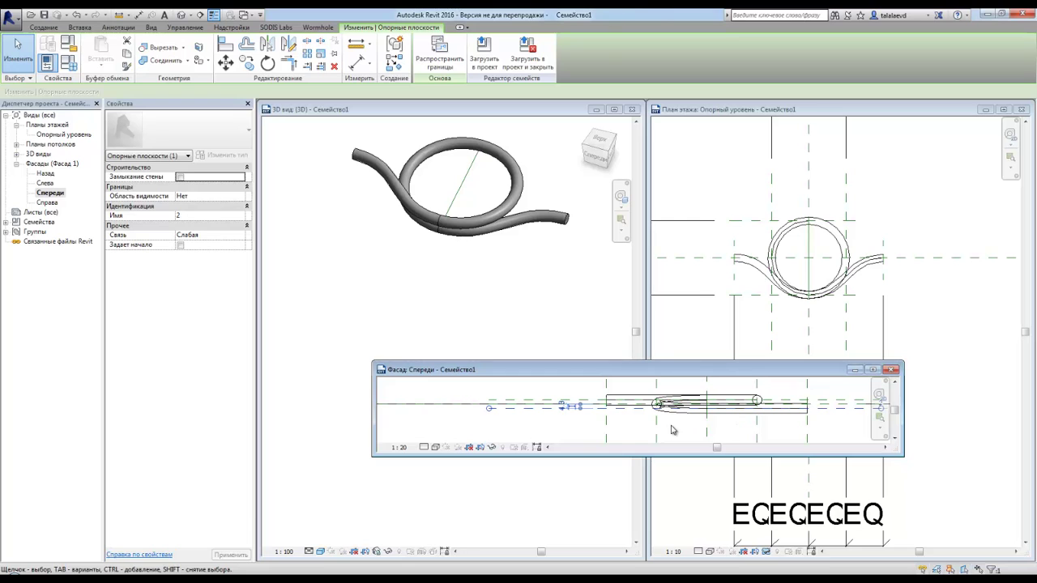
pyautogui.press('Up')
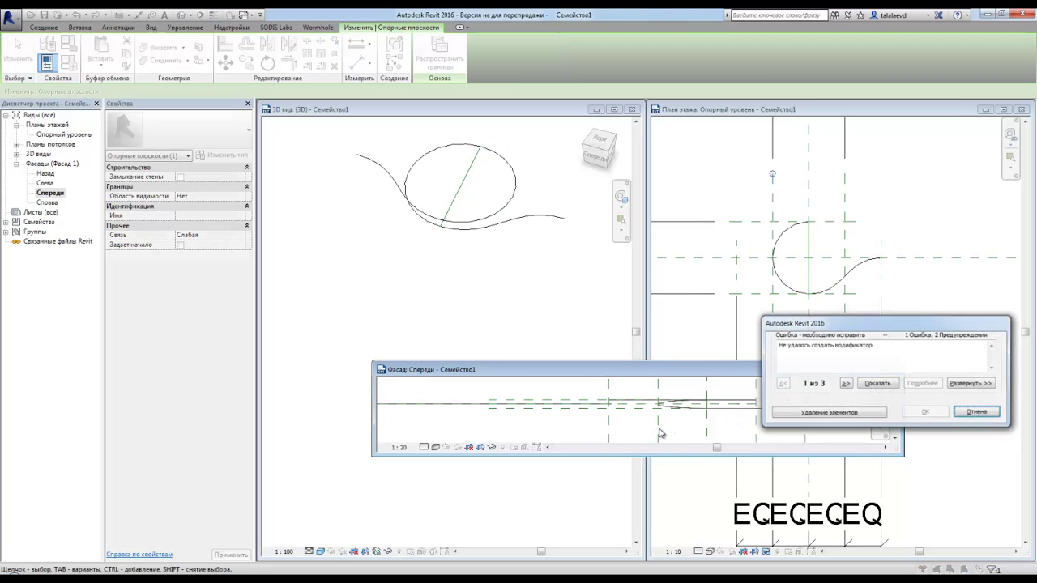
pyautogui.click(978, 412)
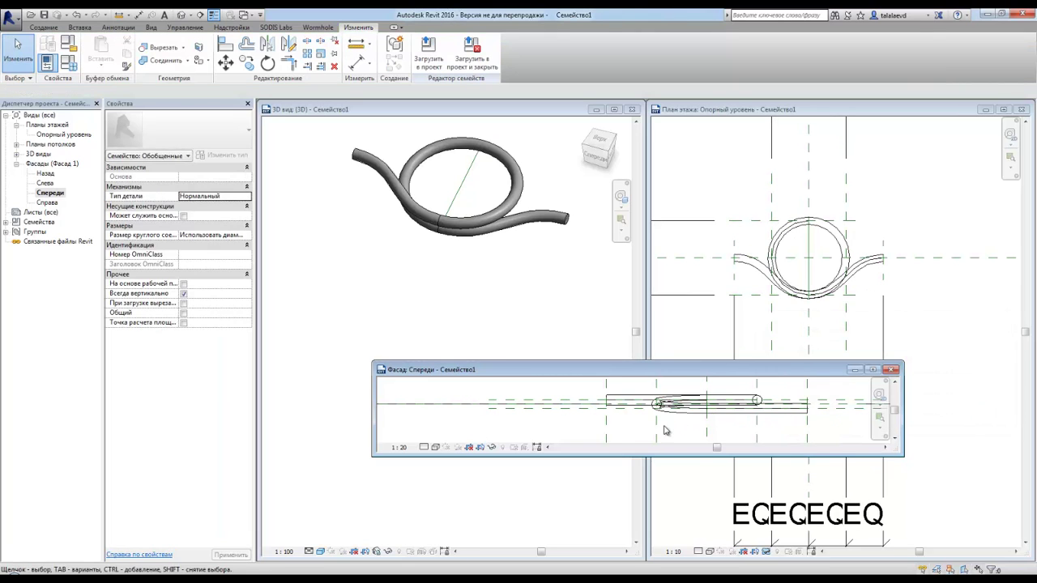
pyautogui.click(658, 430)
# Widen the tube loop three steps and lower the level to -6.3.
pyautogui.press('Right')
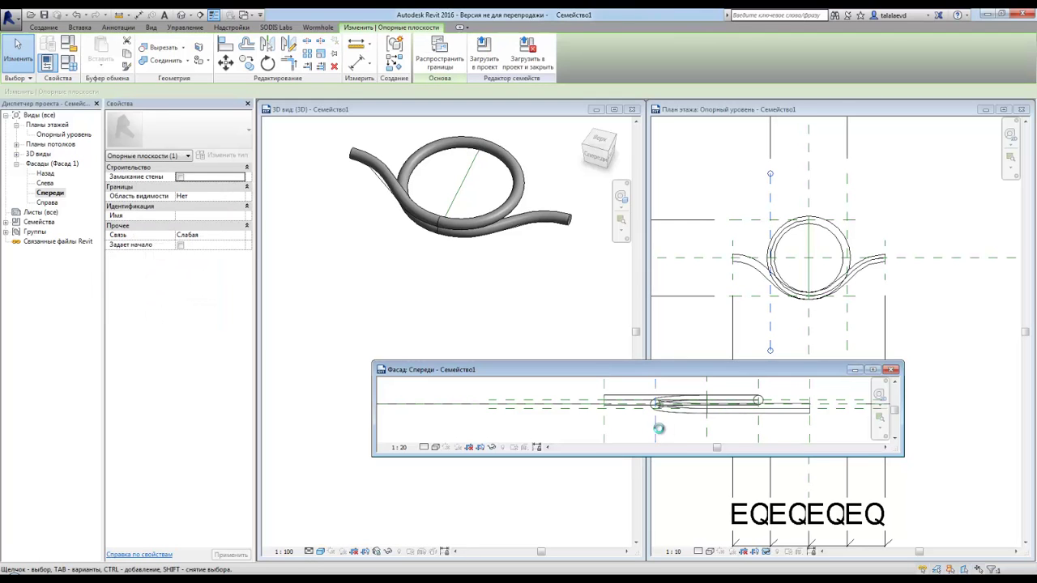
pyautogui.press('Right')
pyautogui.press('Right')
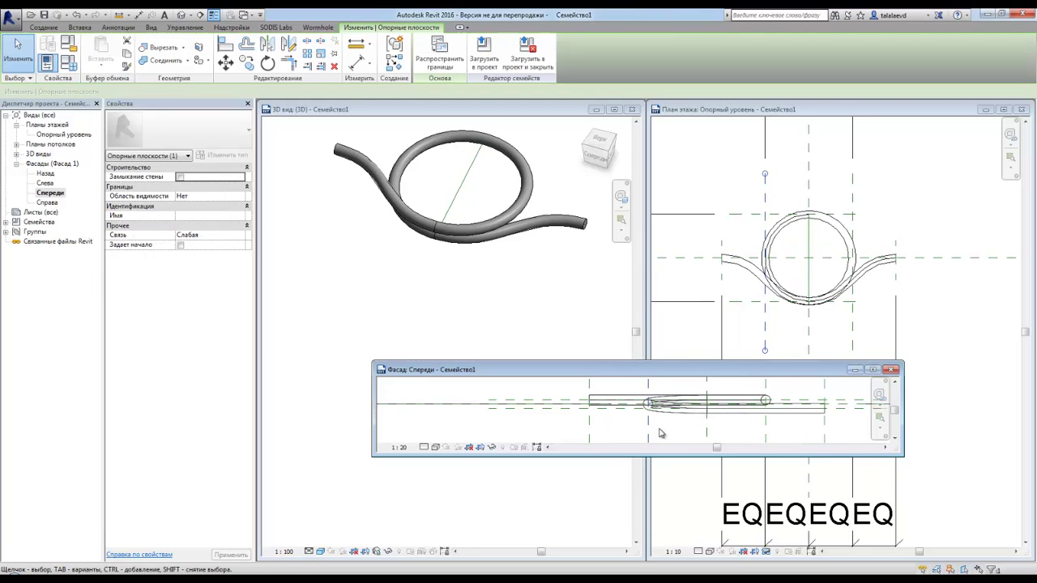
pyautogui.press('Right')
pyautogui.press('Right')
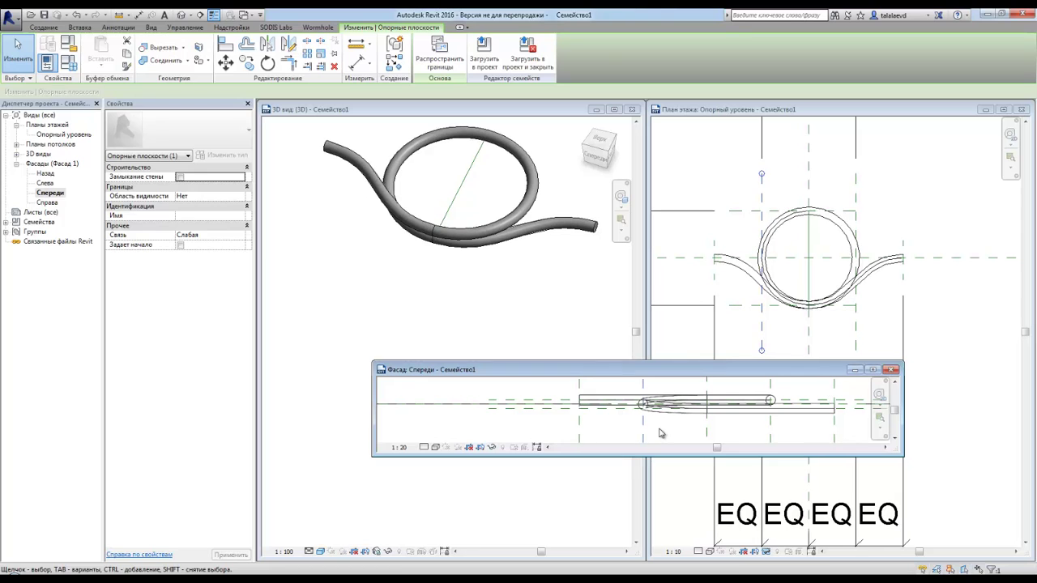
pyautogui.click(545, 406)
pyautogui.press('Down')
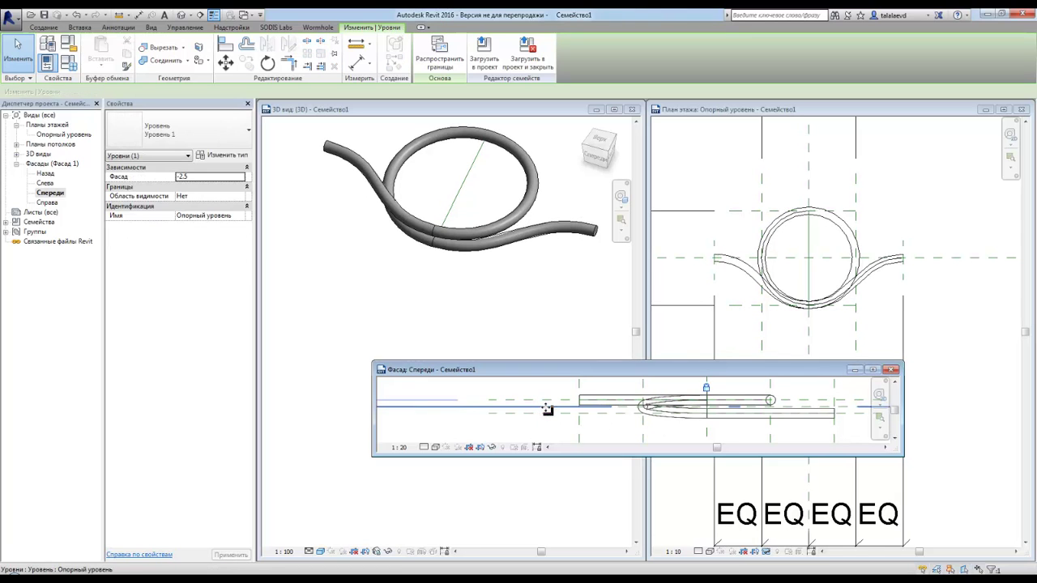
pyautogui.press('Down')
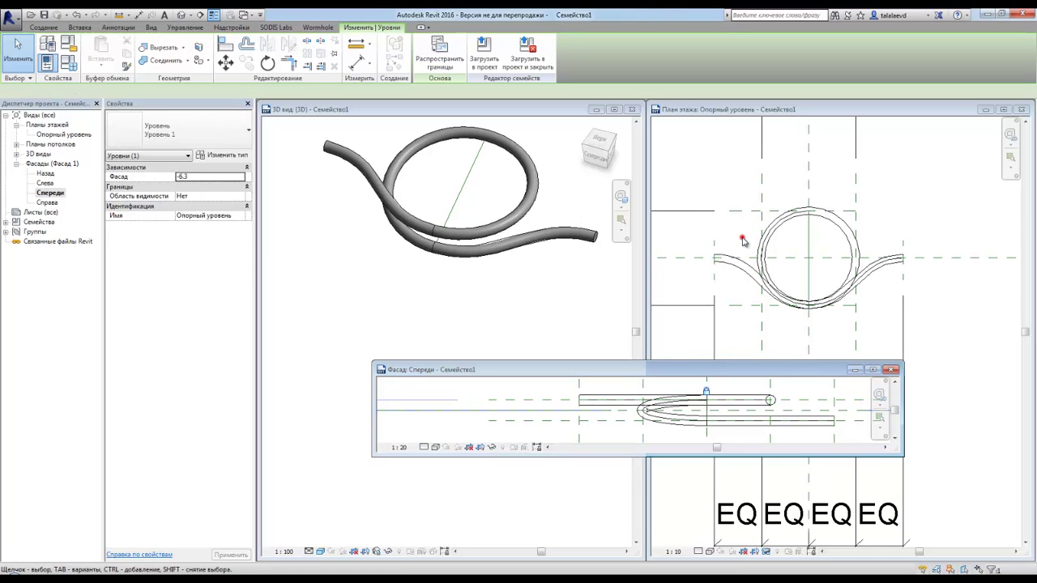
pyautogui.click(742, 238)
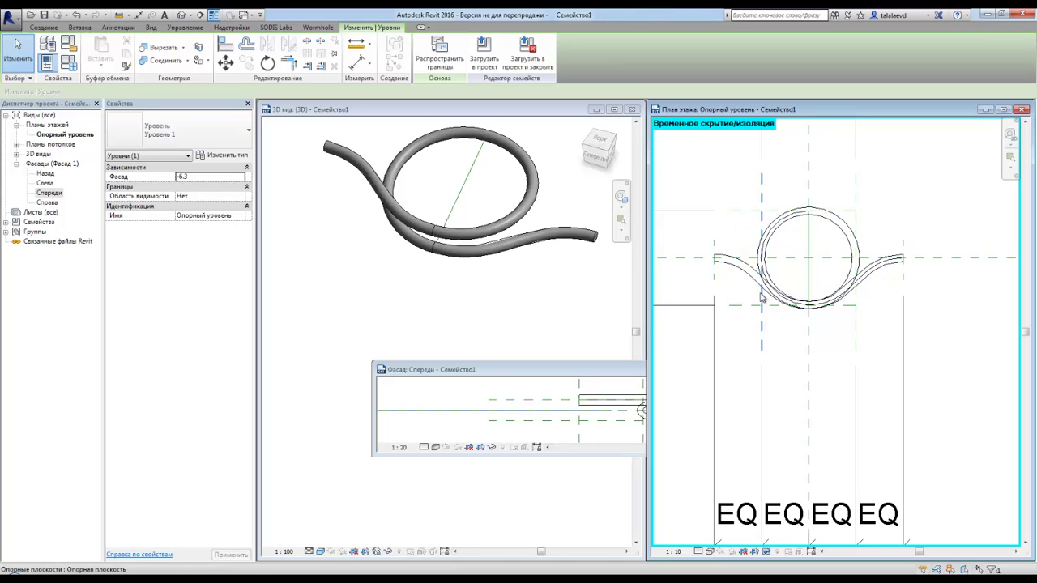
# Reset the plan view's temporary isolation and select the right-hand curve of the sweep path.
pyautogui.click(765, 552)
pyautogui.click(811, 527)
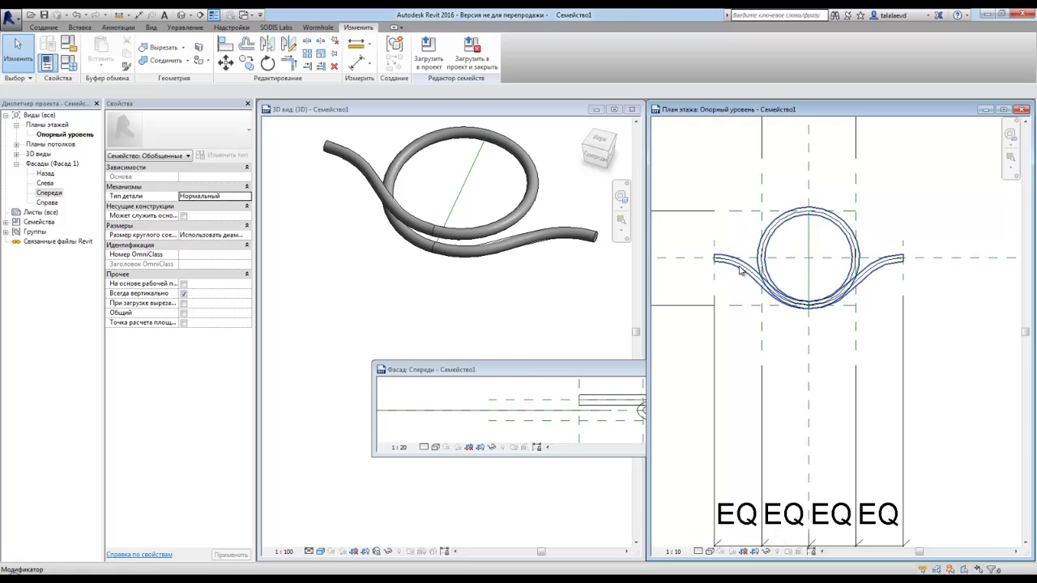
pyautogui.click(746, 276)
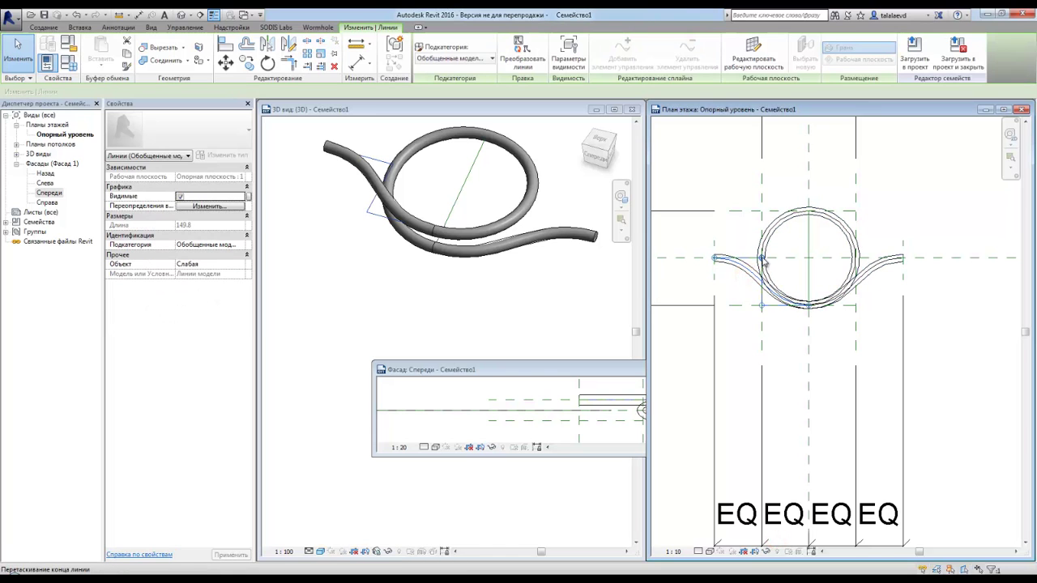
pyautogui.click(764, 259)
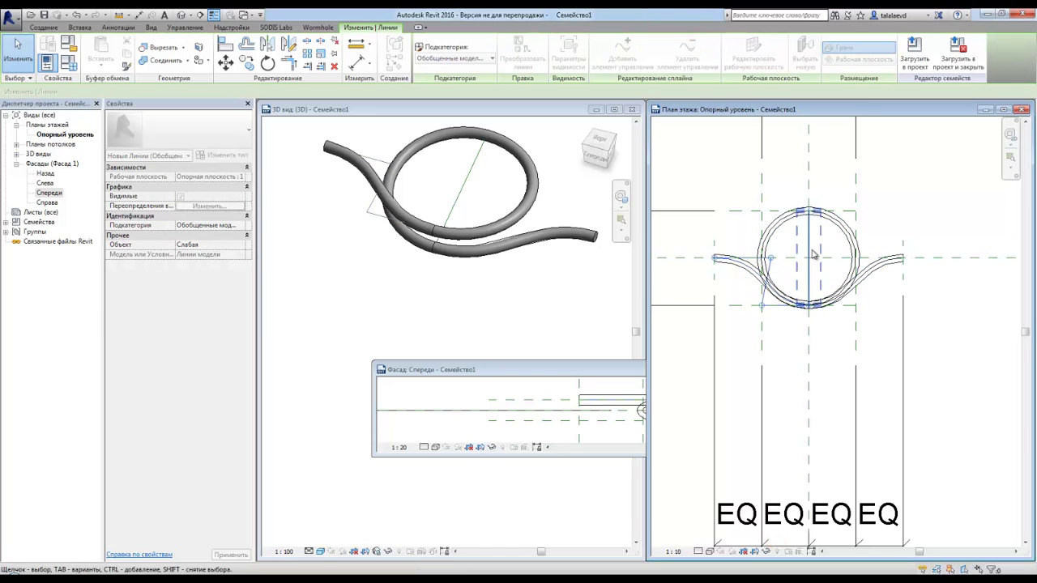
pyautogui.click(890, 267)
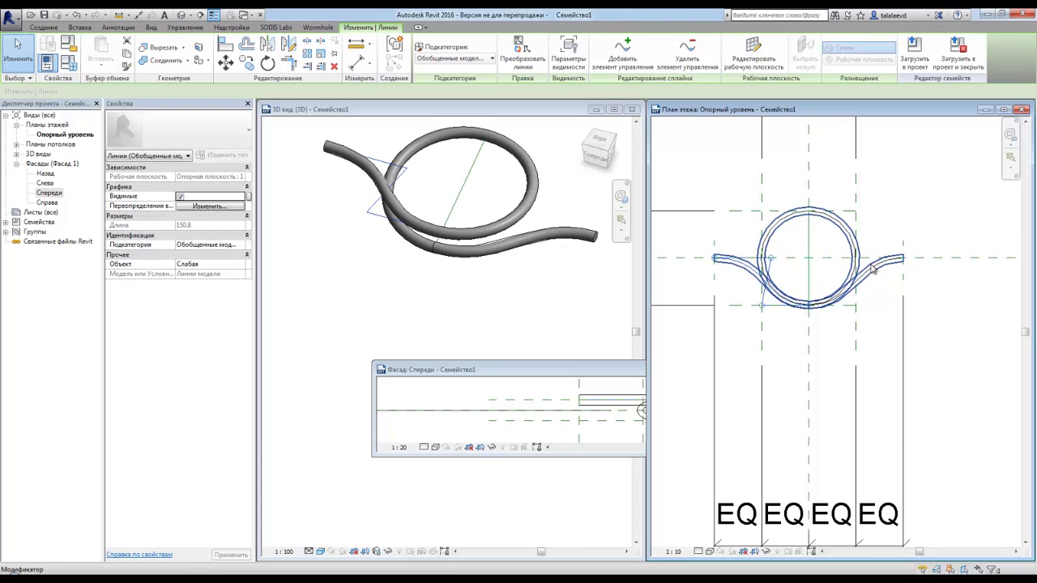
pyautogui.click(871, 266)
# Drag the right curve's endpoint in plan to reshape and shorten the tube path.
pyautogui.moveTo(858, 262); pyautogui.dragTo(847, 259)
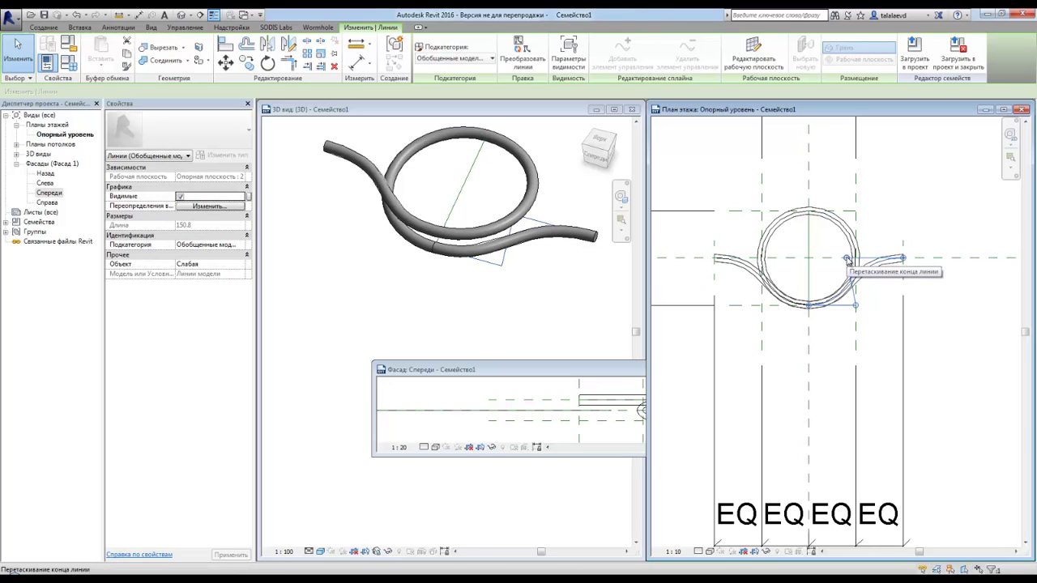
pyautogui.moveTo(858, 310); pyautogui.dragTo(859, 307)
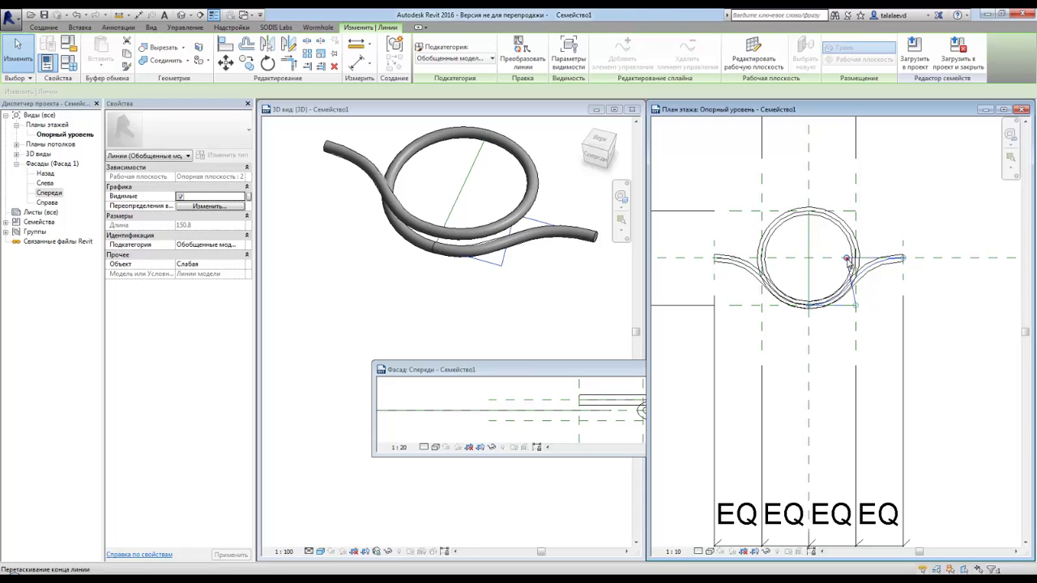
pyautogui.moveTo(840, 257); pyautogui.dragTo(830, 258)
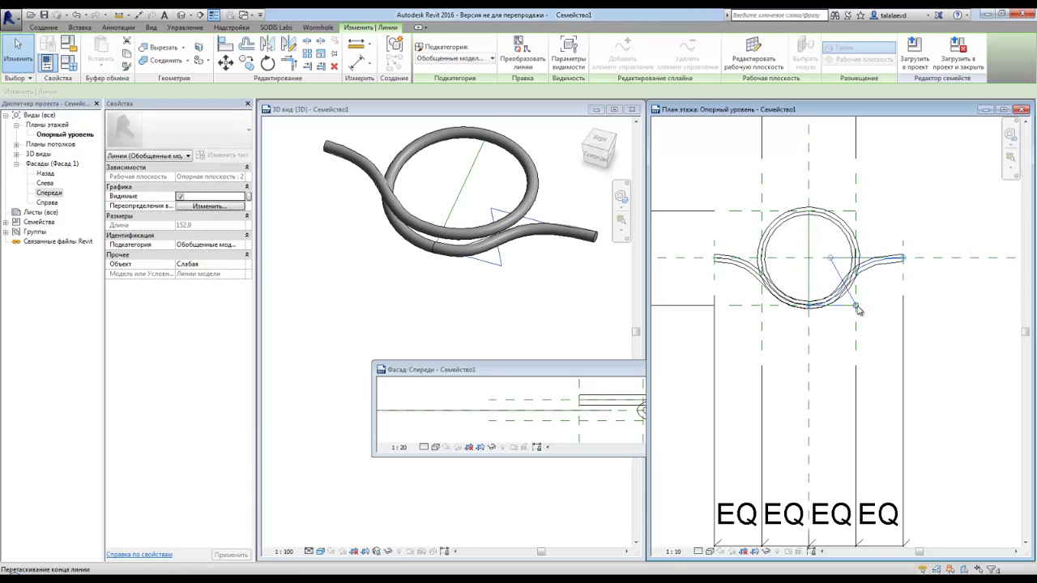
pyautogui.moveTo(856, 303); pyautogui.dragTo(855, 305)
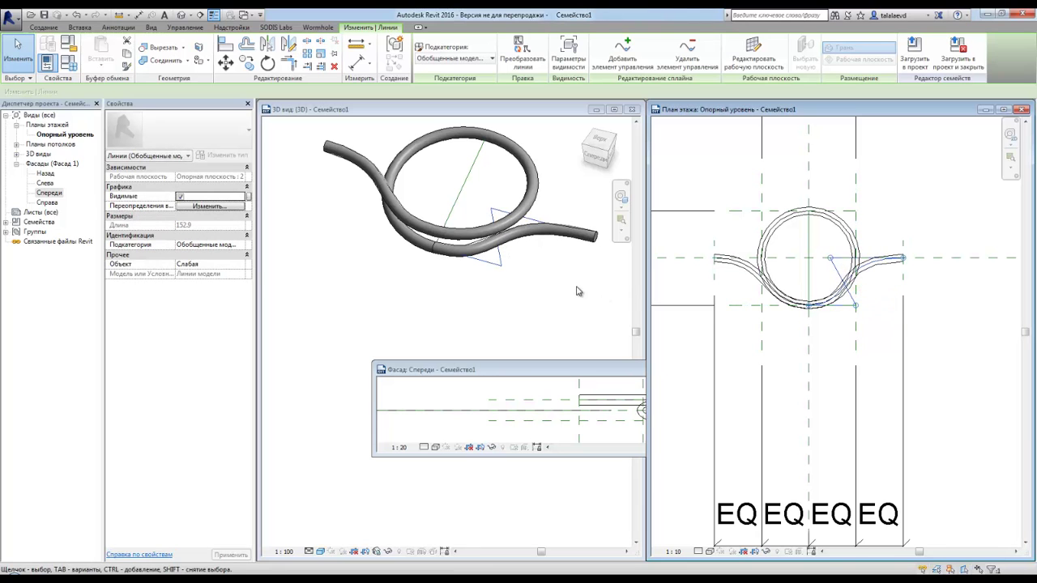
pyautogui.click(576, 286)
pyautogui.scroll(4, 447, 246)
pyautogui.click(425, 365)
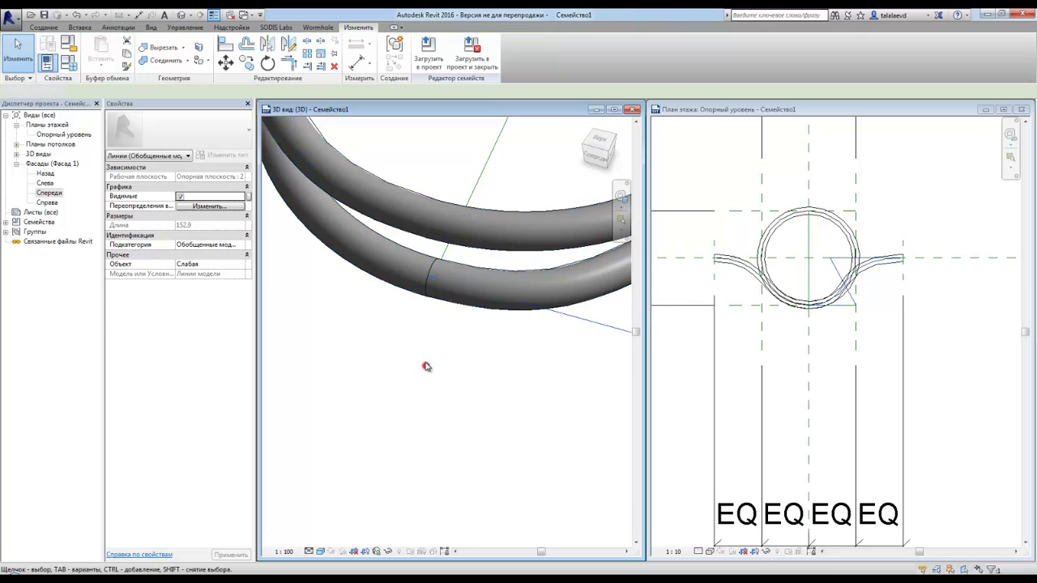
pyautogui.scroll(-1, 406, 291)
pyautogui.scroll(-3, 406, 290)
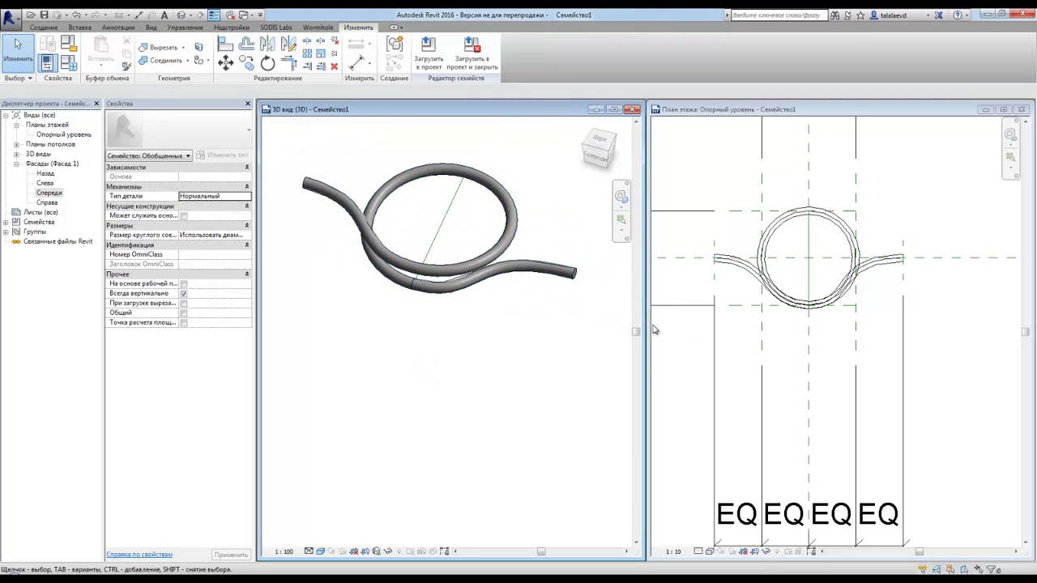
# In the Front elevation, nudge a horizontal reference plane down and slightly back up.
pyautogui.doubleClick(49, 197)
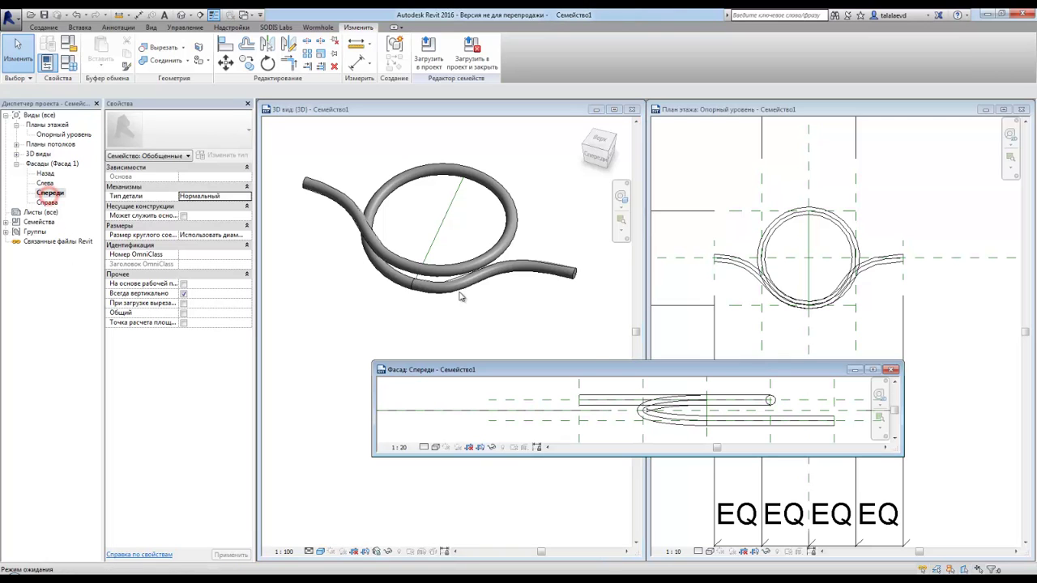
pyautogui.click(542, 401)
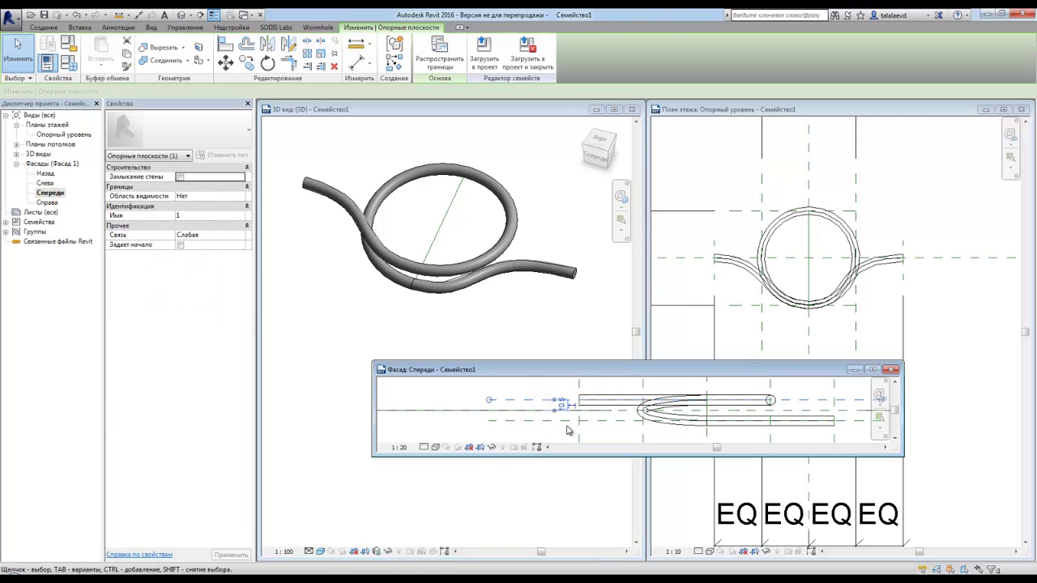
pyautogui.press('Down')
pyautogui.press('Down')
pyautogui.press('Down')
pyautogui.press('Down')
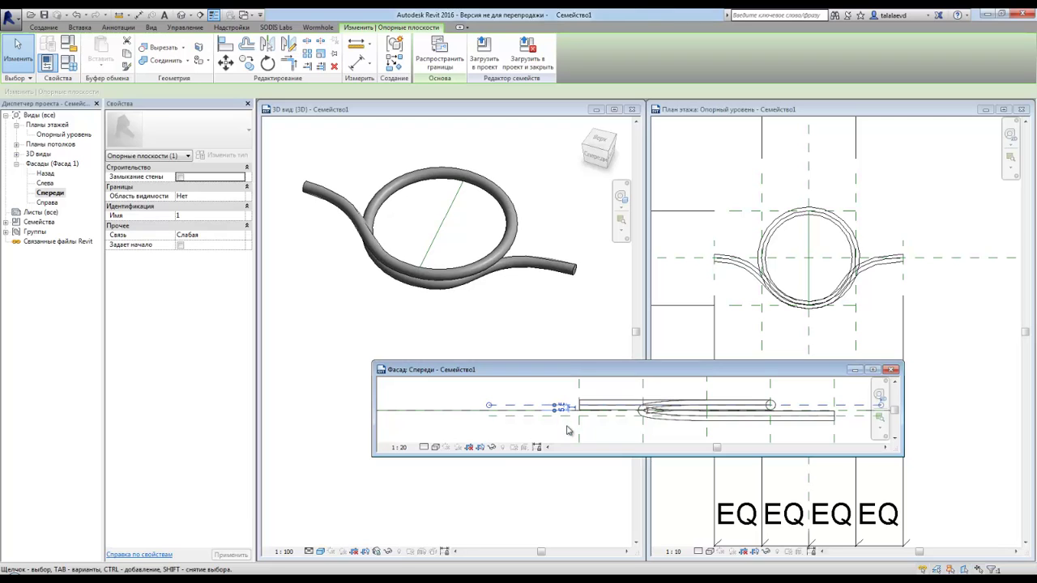
pyautogui.press('Up')
pyautogui.click(566, 325)
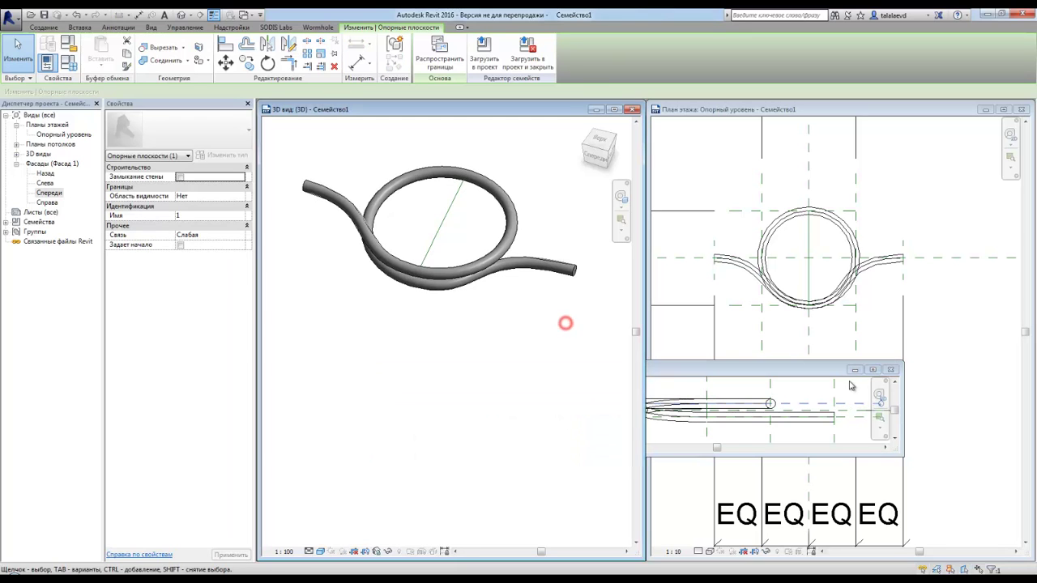
# Close the Front elevation, orbit the 3D tube from front to a side angle, and change its visual style.
pyautogui.click(891, 371)
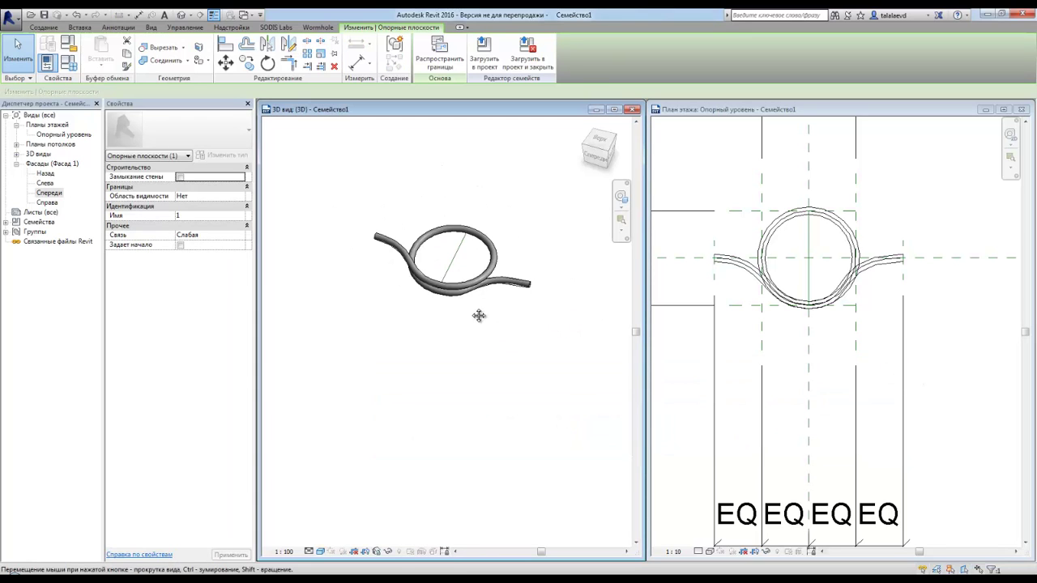
pyautogui.moveTo(479, 316); pyautogui.dragTo(515, 381, button='middle')
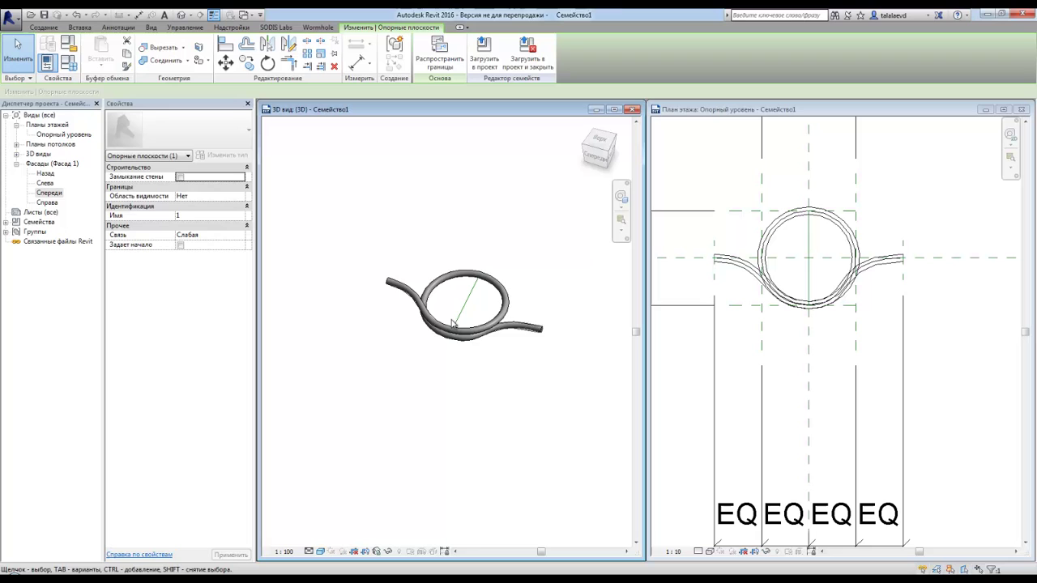
pyautogui.click(605, 154)
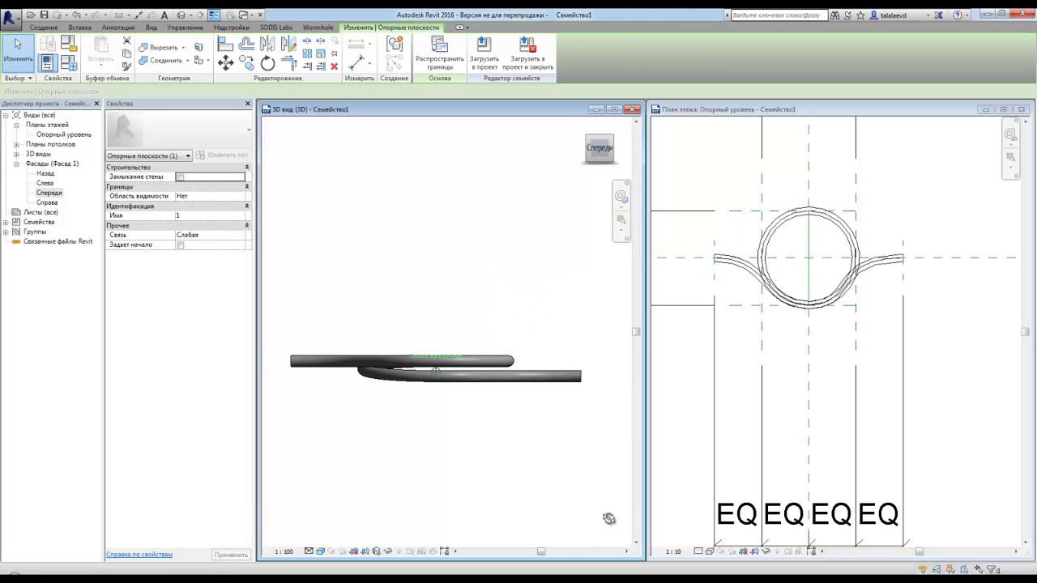
pyautogui.moveTo(609, 519)
pyautogui.keyDown('shift'); pyautogui.mouseDown(button='middle')
pyautogui.moveTo(567, 440)
pyautogui.moveTo(536, 119)
pyautogui.mouseUp(button='middle'); pyautogui.keyUp('shift')
pyautogui.moveTo(492, 131)
pyautogui.keyDown('shift'); pyautogui.mouseDown(button='middle')
pyautogui.moveTo(397, 159)
pyautogui.moveTo(264, 165)
pyautogui.mouseUp(button='middle'); pyautogui.keyUp('shift')
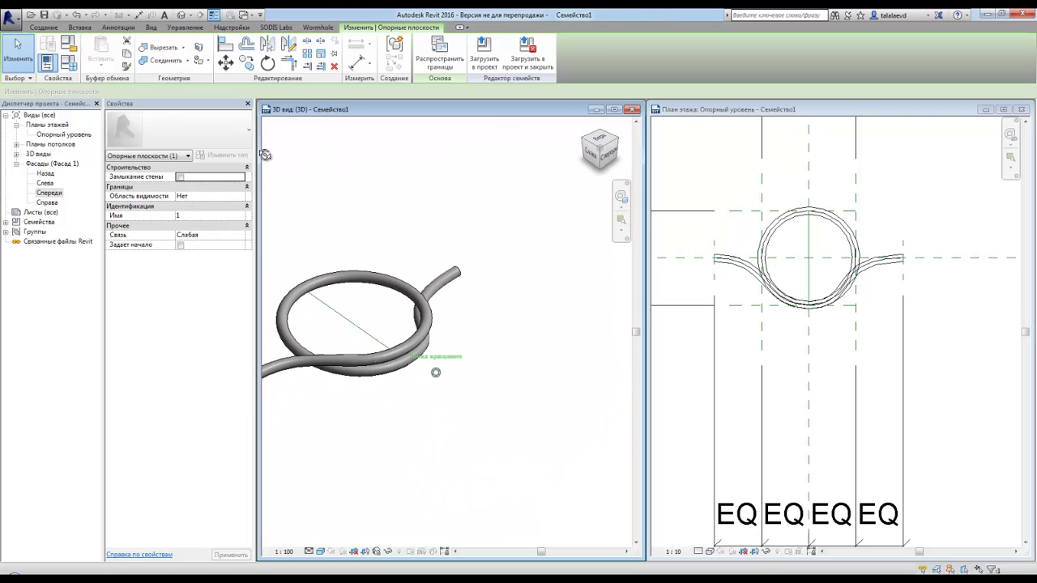
pyautogui.moveTo(481, 335); pyautogui.dragTo(567, 297, button='middle')
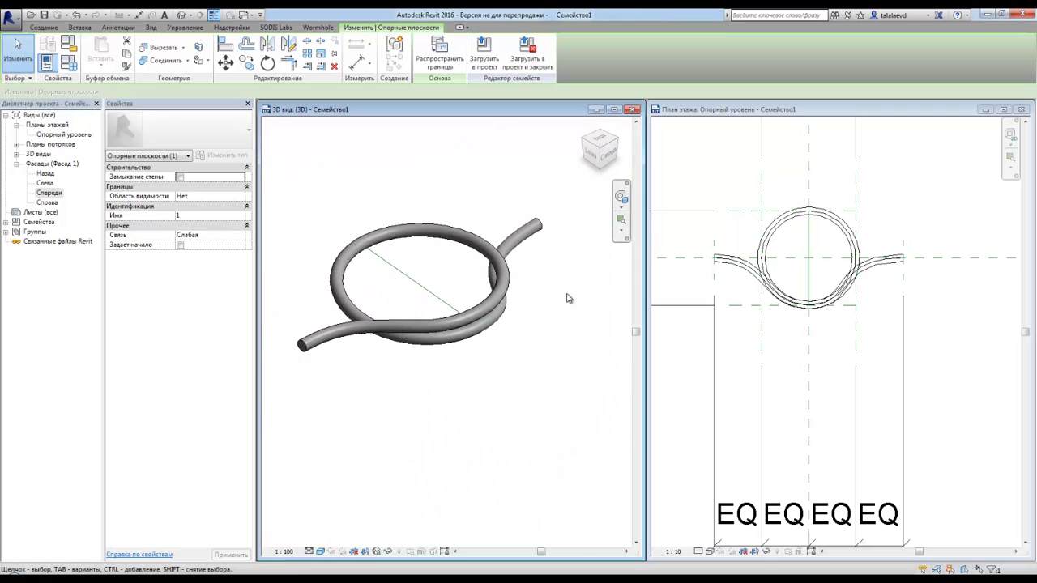
pyautogui.click(320, 551)
pyautogui.click(346, 511)
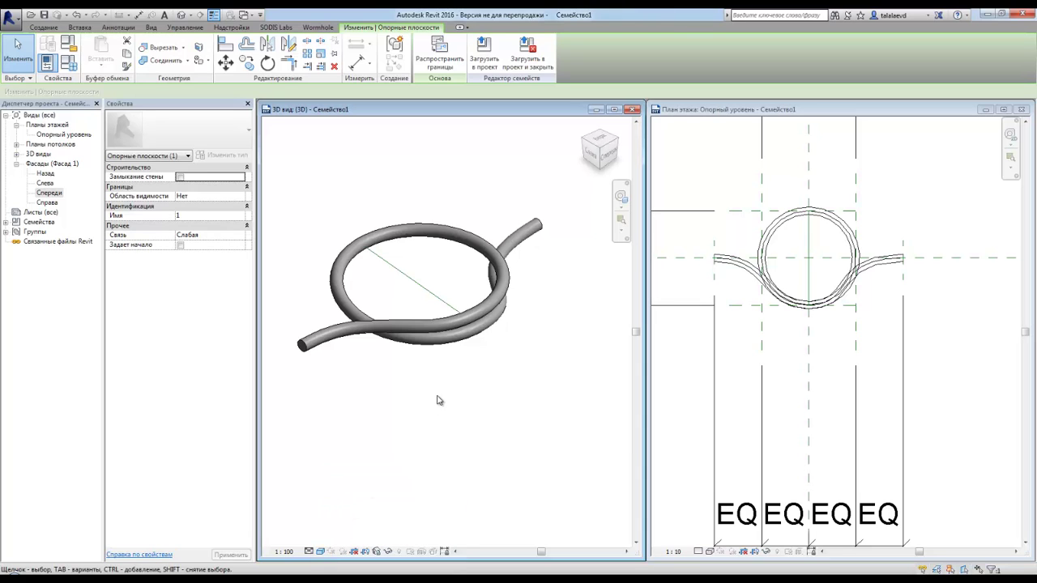